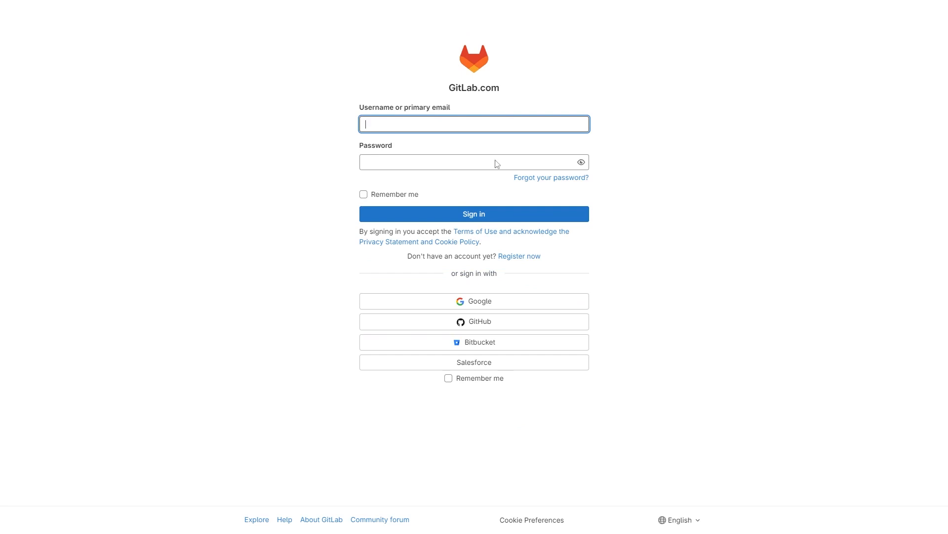
# Sign in to GitLab with the listed Google account and agree to continue
pyautogui.click(483, 303)
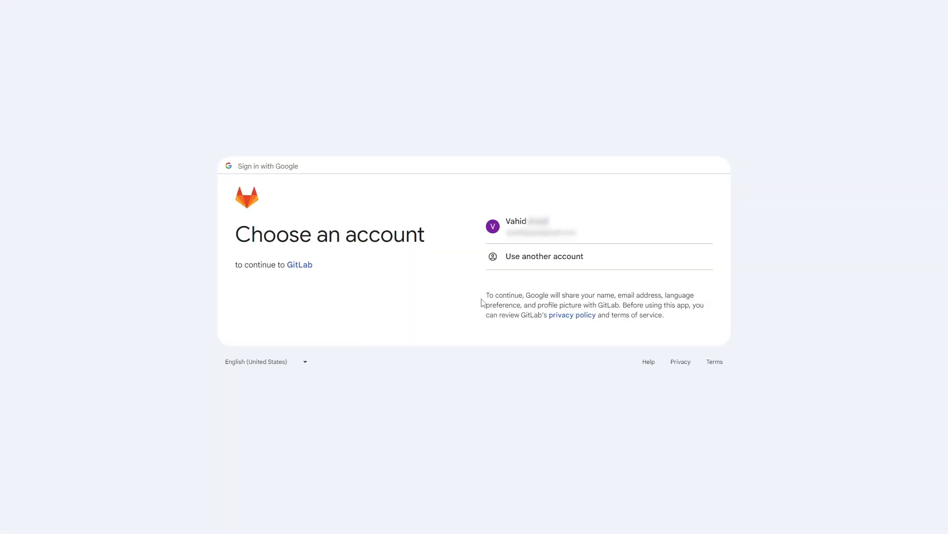
pyautogui.click(525, 234)
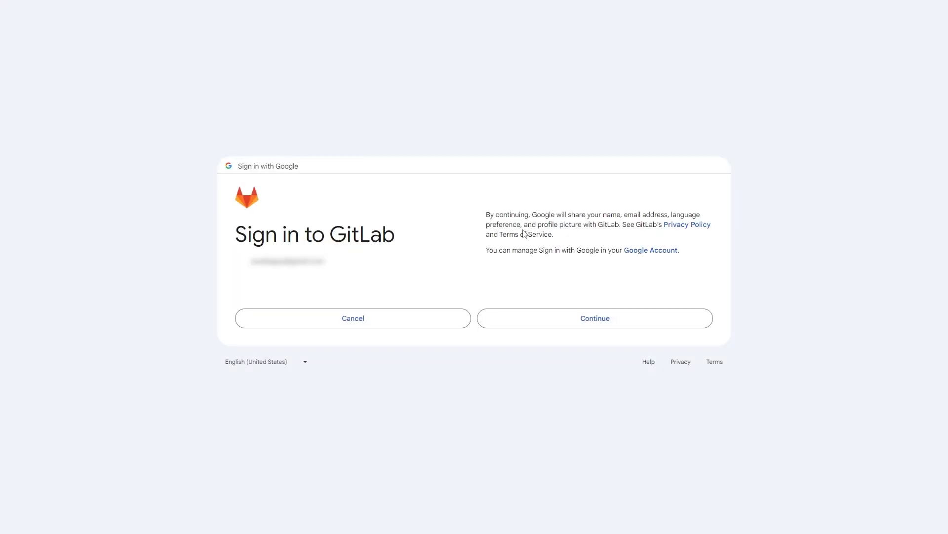
pyautogui.click(584, 317)
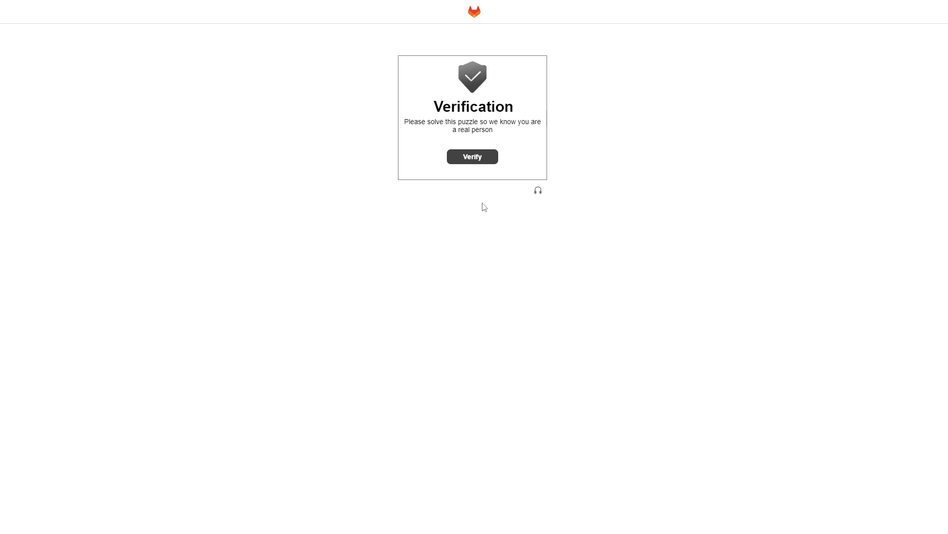
# Pass the human verification check, then verify the email address by entering the emailed verification code and continue
pyautogui.click(472, 155)
pyautogui.click(516, 156)
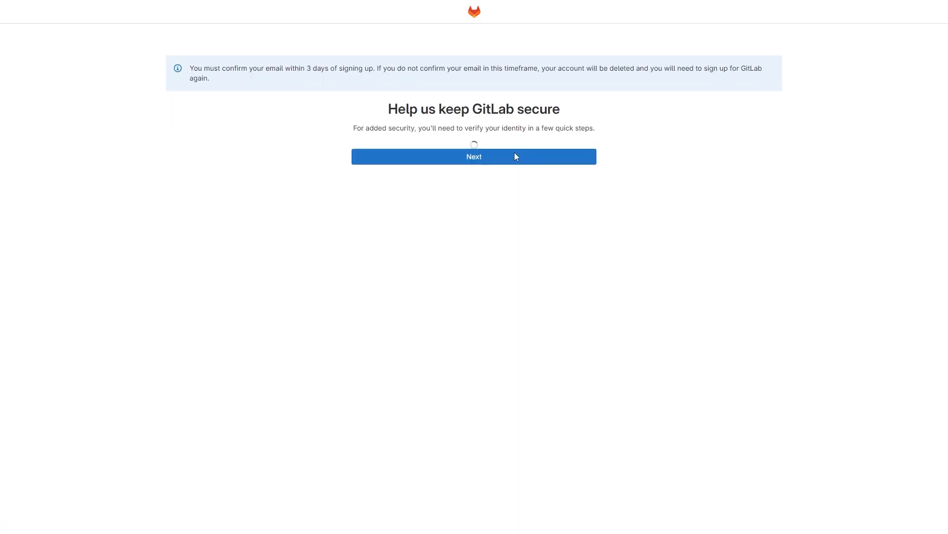
pyautogui.click(514, 154)
pyautogui.click(468, 222)
pyautogui.click(467, 265)
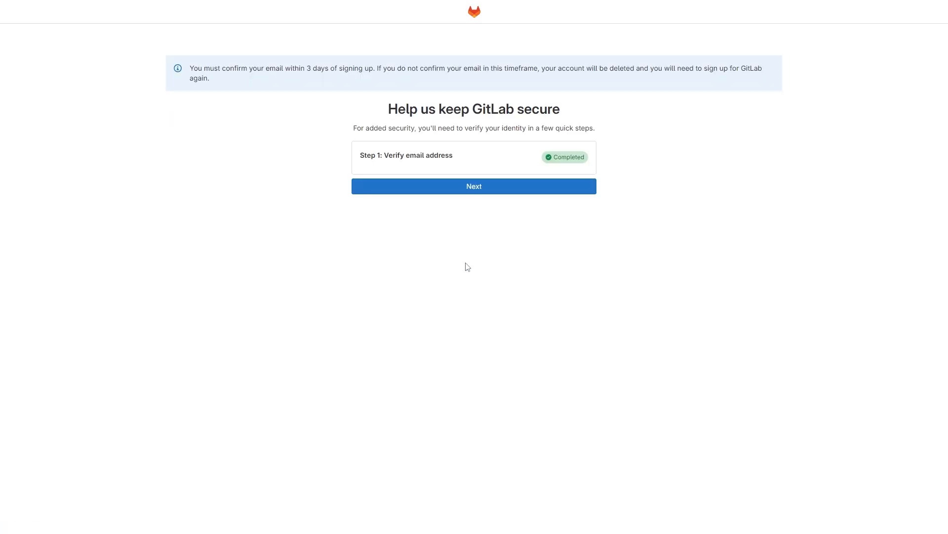
pyautogui.click(467, 190)
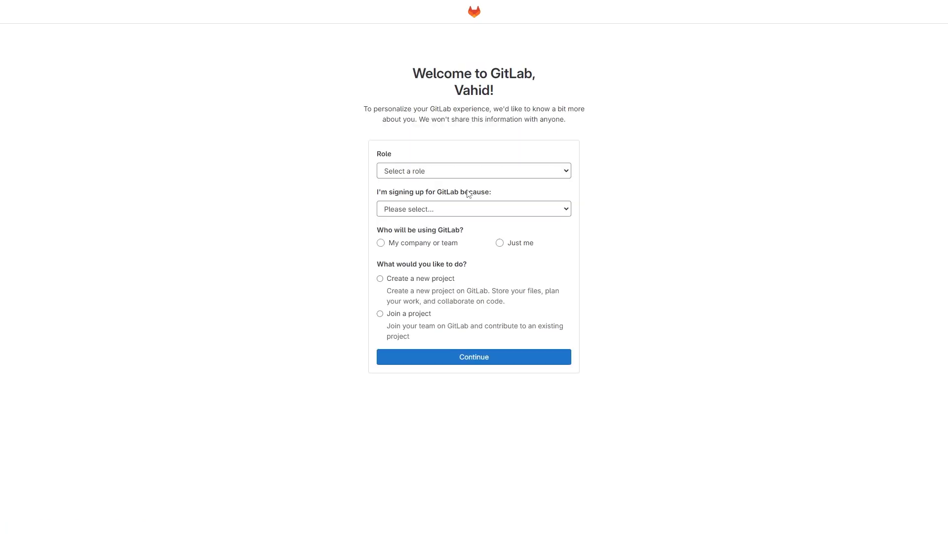
# Complete the welcome survey with the role Software Developer, a sign-up reason, Just me and Create a new project
pyautogui.click(453, 170)
pyautogui.click(465, 192)
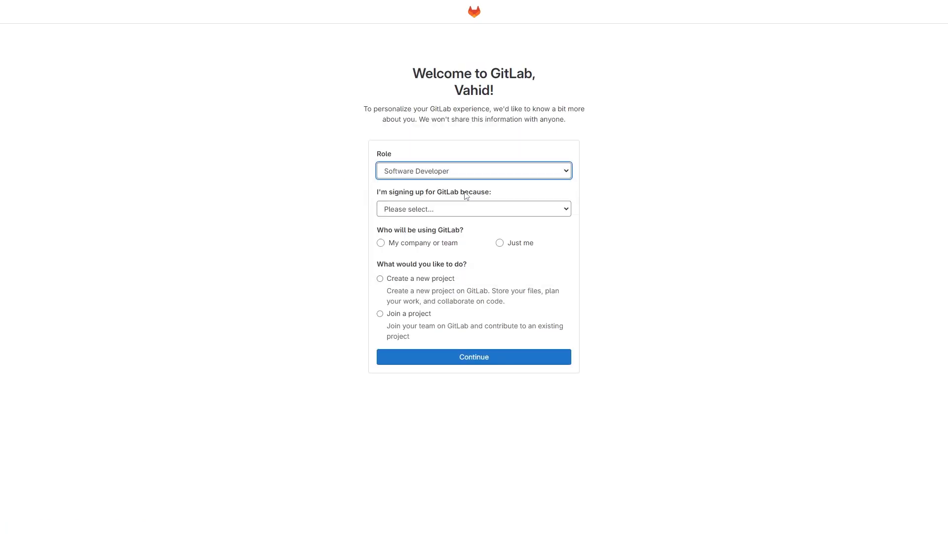
pyautogui.click(464, 211)
pyautogui.click(466, 228)
pyautogui.click(499, 242)
pyautogui.click(380, 278)
pyautogui.click(474, 387)
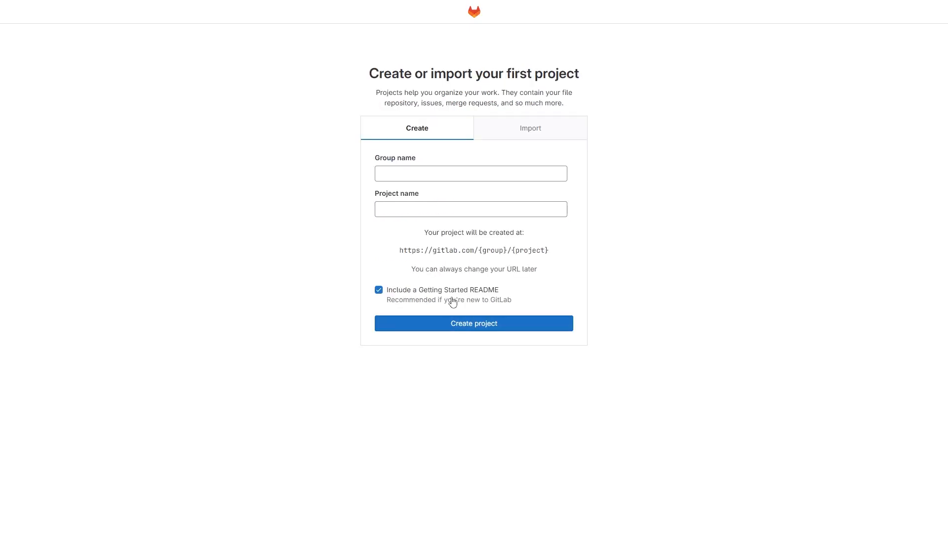
# Create the project GitLabTutorial in a group named YouTube with a Getting Started README, and dismiss the colleague invitation
pyautogui.click(444, 178)
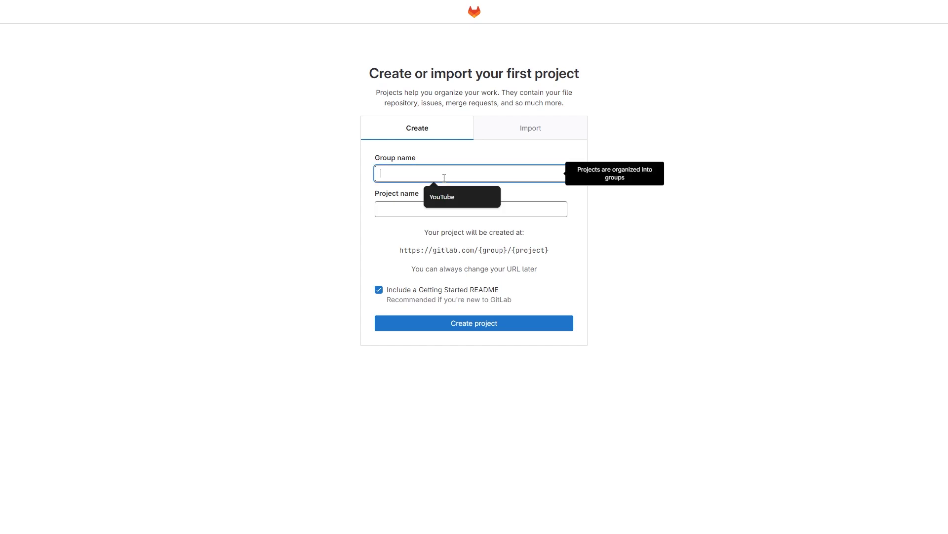
pyautogui.click(448, 197)
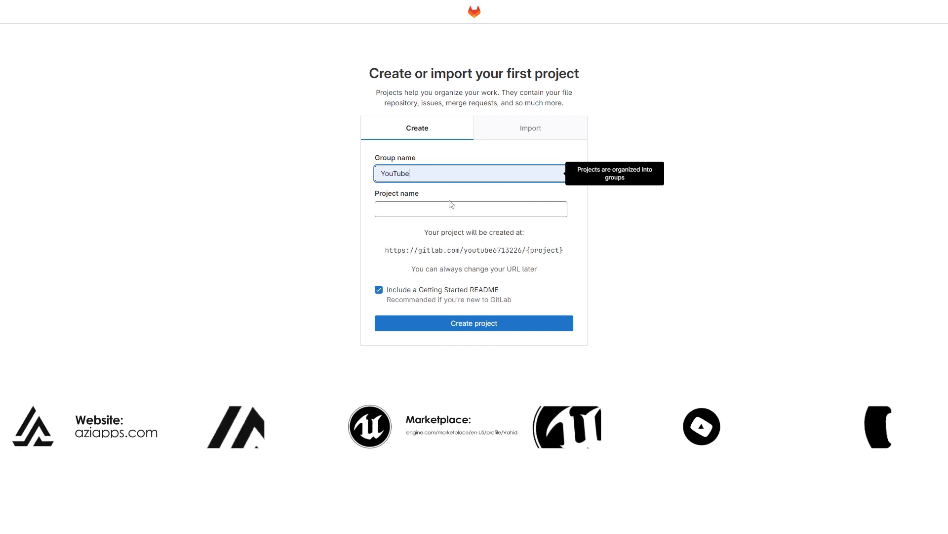
pyautogui.click(451, 208)
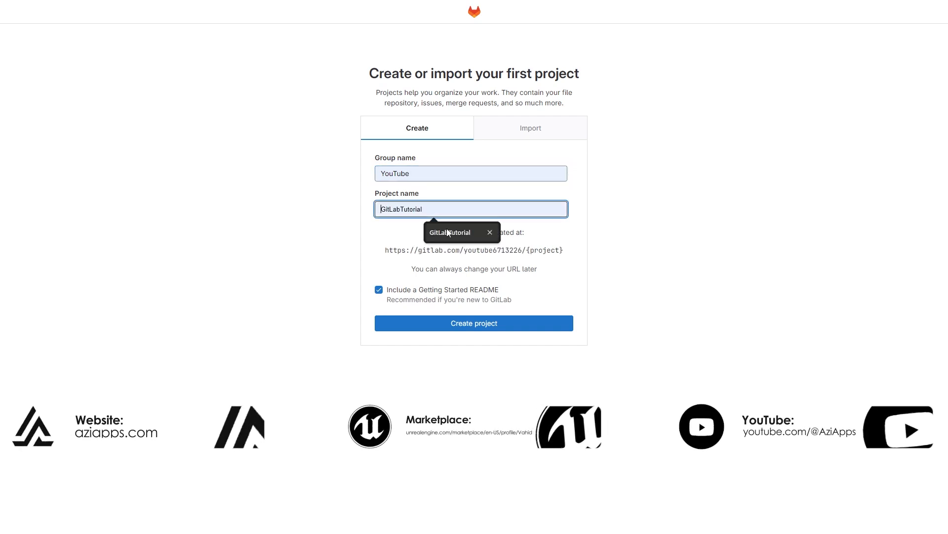
pyautogui.click(447, 231)
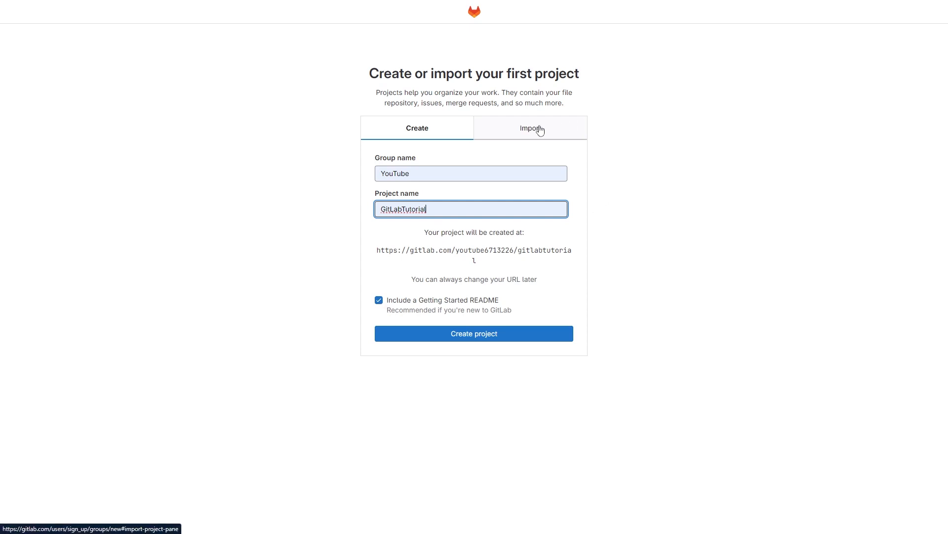
pyautogui.click(472, 335)
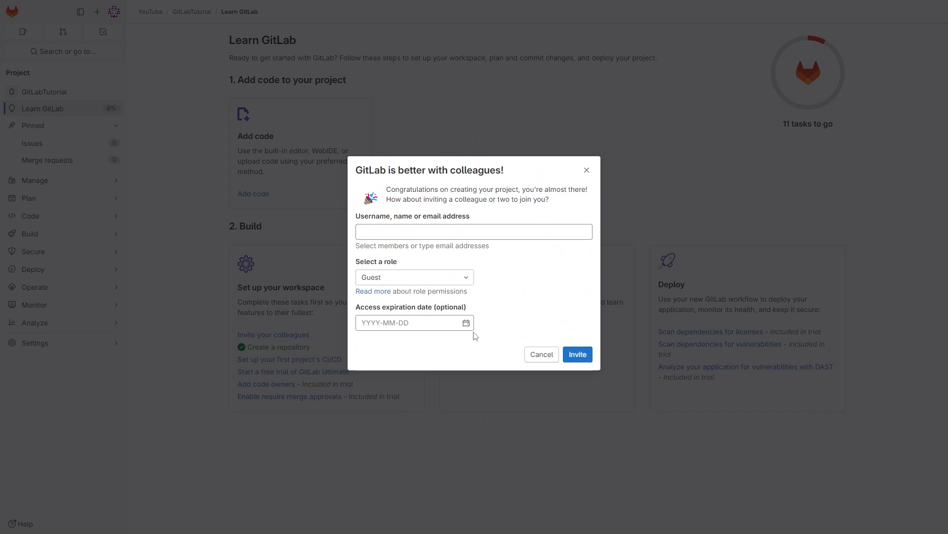
pyautogui.click(588, 172)
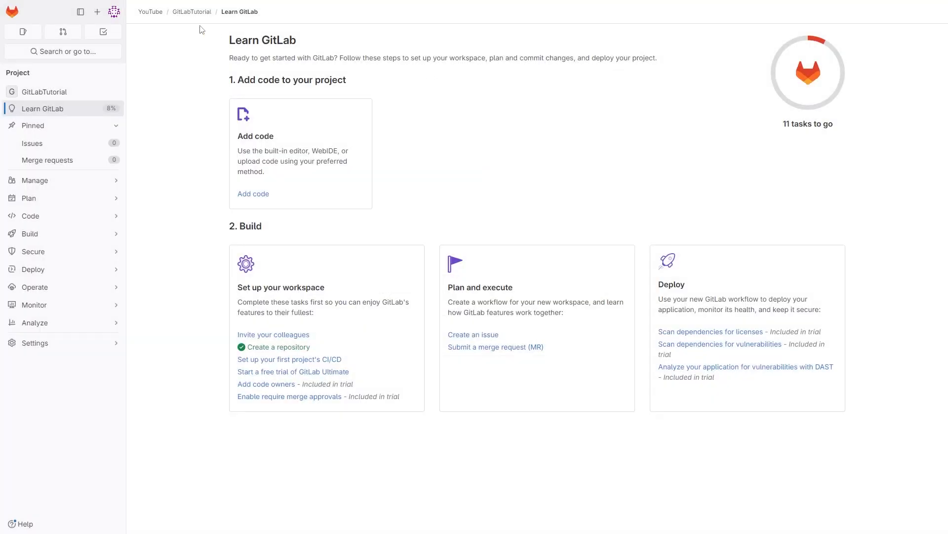
# Go to the YouTube group, look over its creation options, and open the GitLabTutorial project from there
pyautogui.click(152, 14)
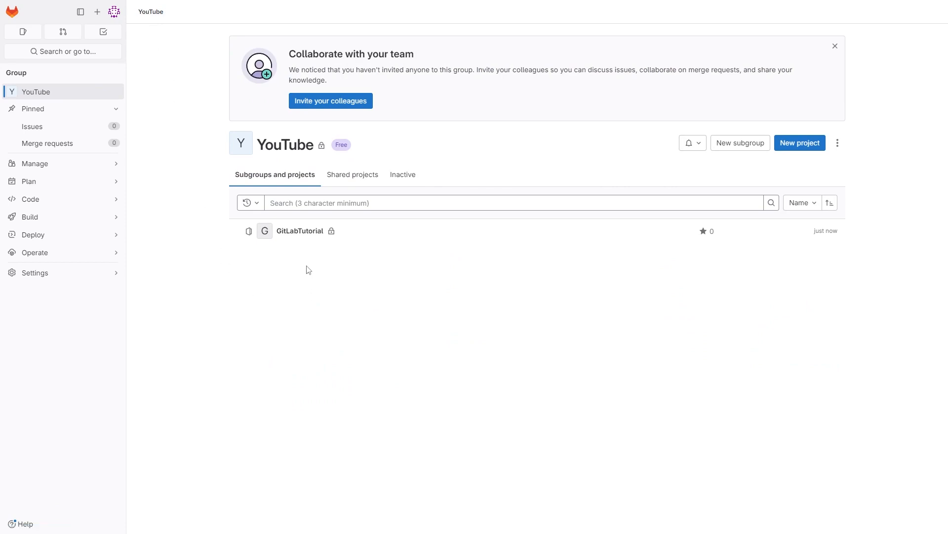
pyautogui.click(98, 12)
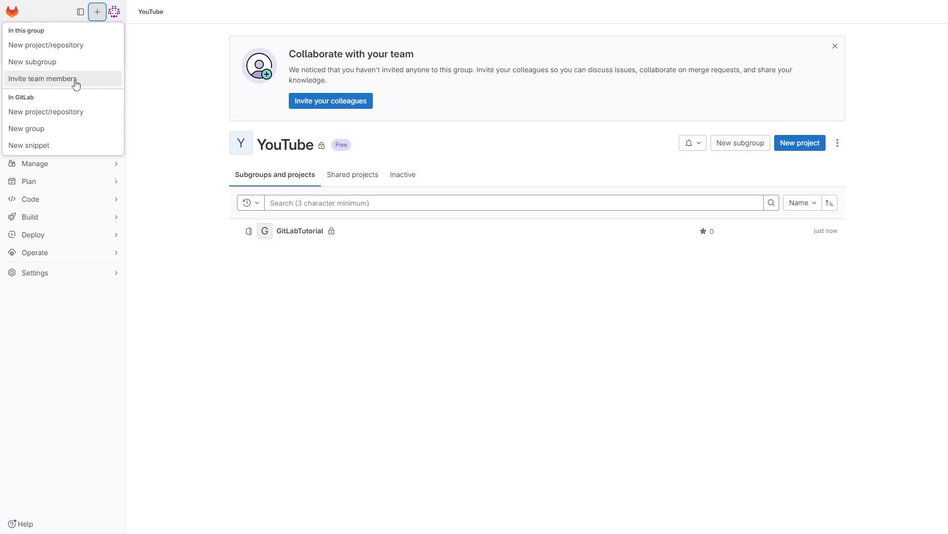
pyautogui.click(299, 232)
pyautogui.click(300, 232)
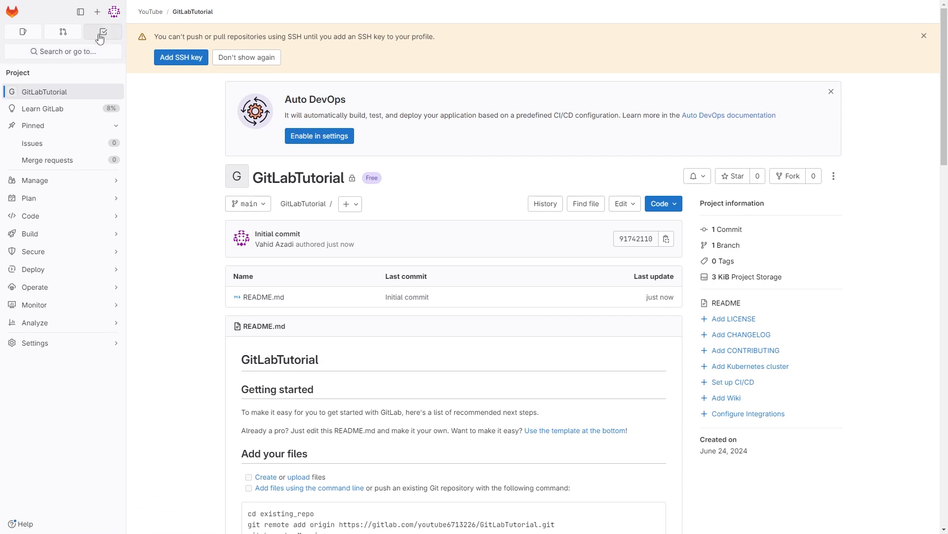
# Examine the roles offered when inviting team members to the GitLabTutorial project, and leave without inviting anyone
pyautogui.click(97, 11)
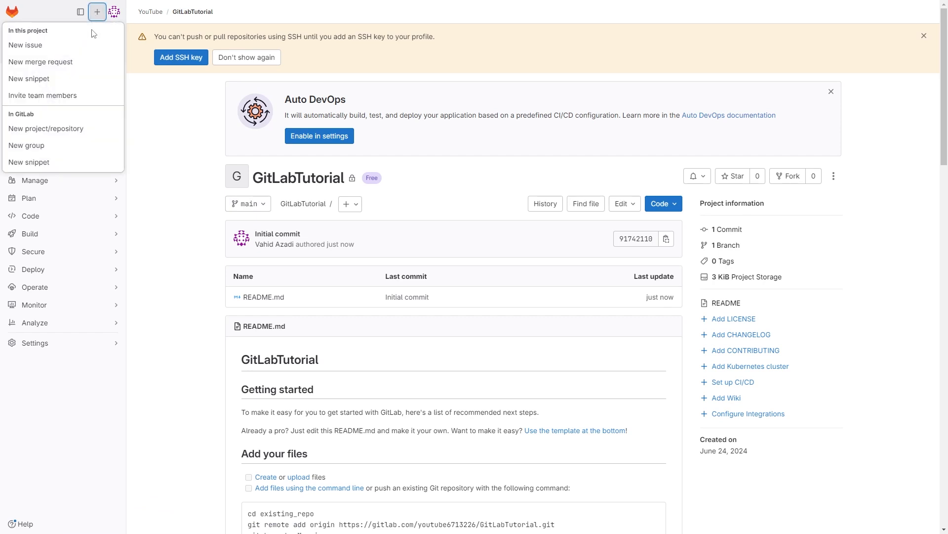
pyautogui.click(68, 96)
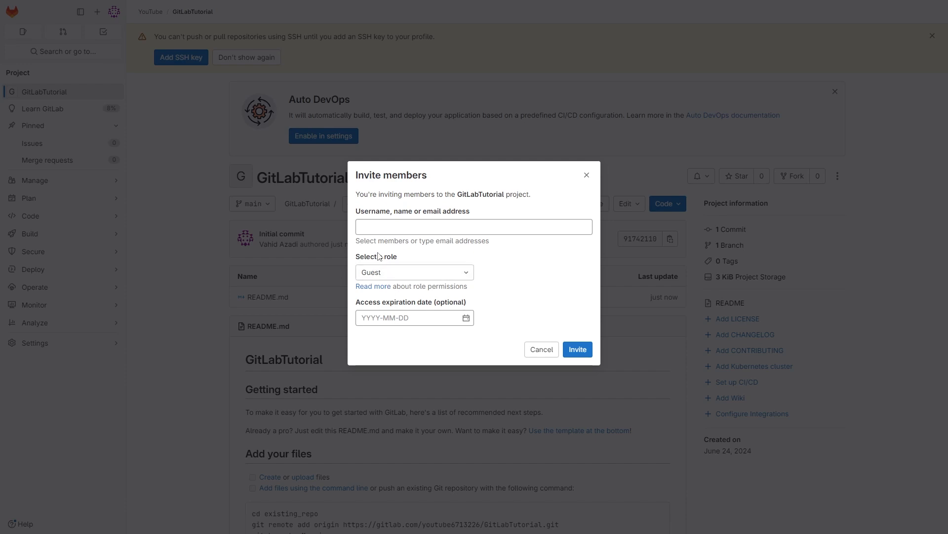
pyautogui.click(383, 271)
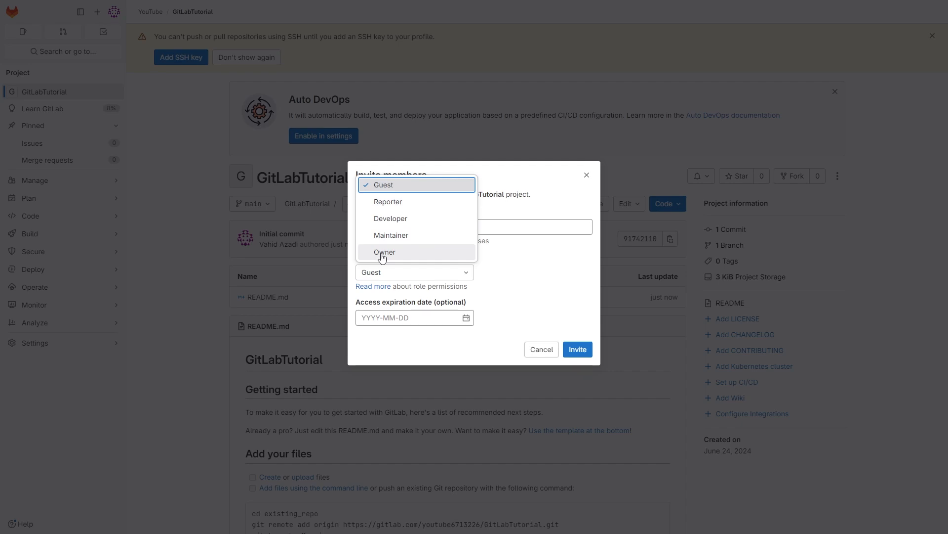
pyautogui.click(542, 350)
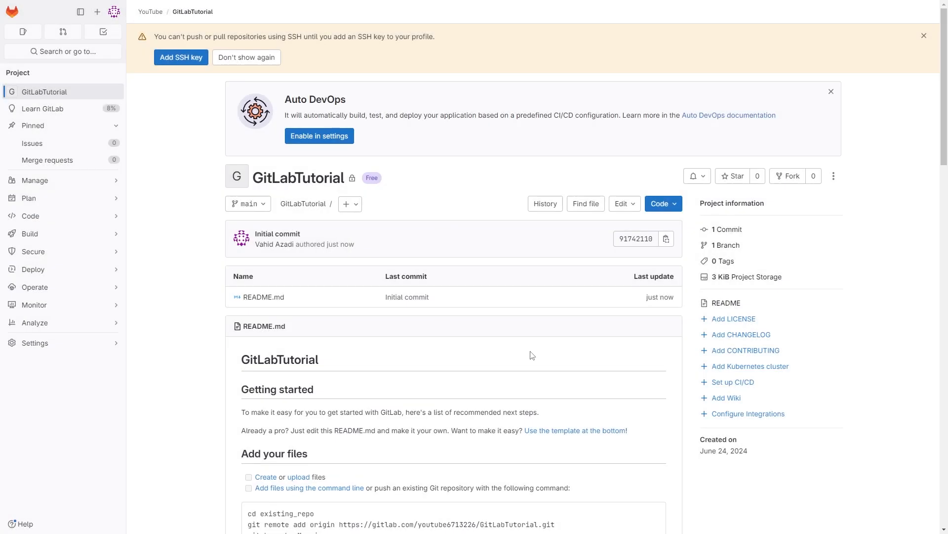
# Set the account's appearance to Dark (Experiment) in the preferences and reopen the GitLabTutorial project from the project list
pyautogui.scroll(-4, 273, 405)
pyautogui.scroll(-3, 273, 405)
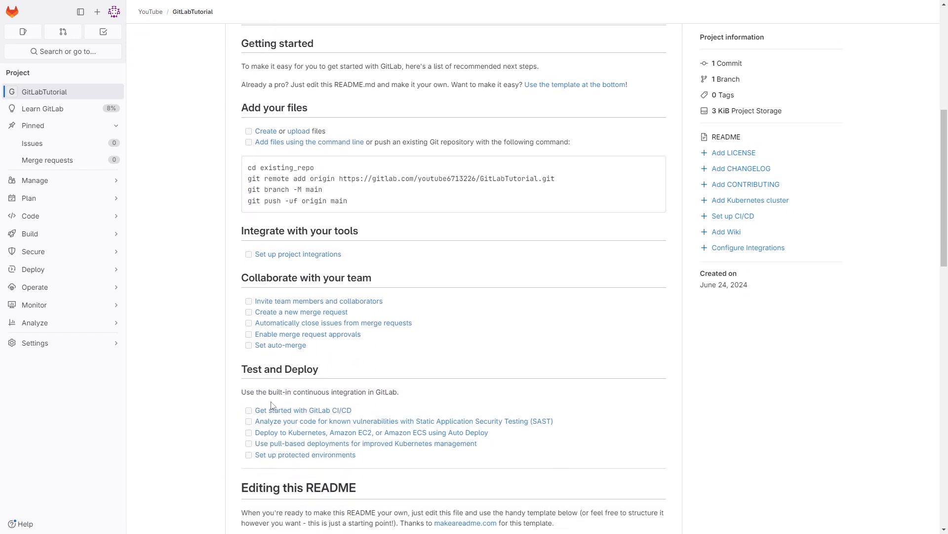
pyautogui.scroll(7, 271, 406)
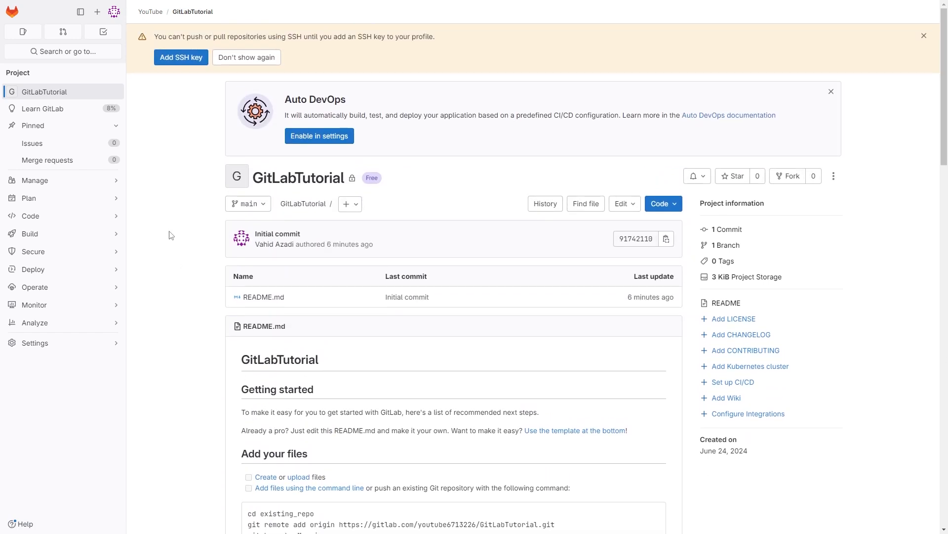
pyautogui.click(114, 12)
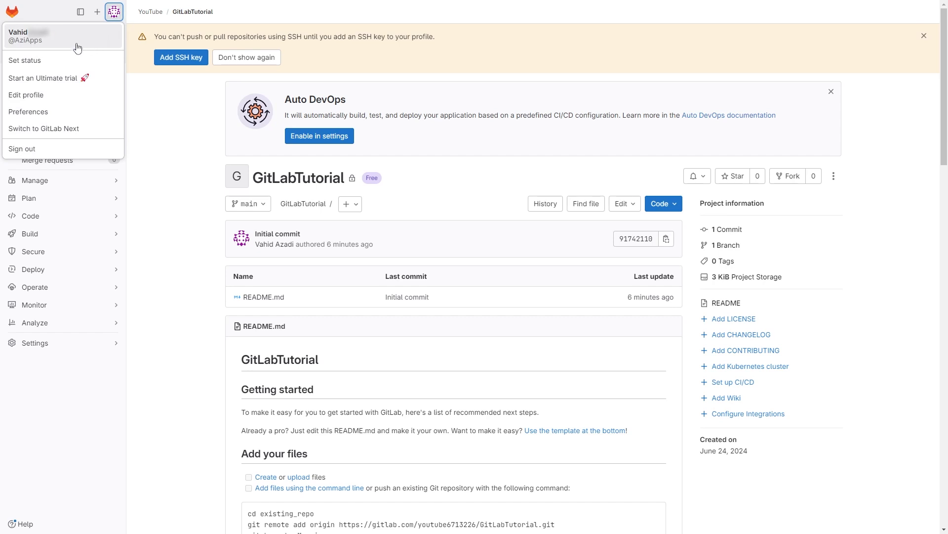
pyautogui.click(38, 112)
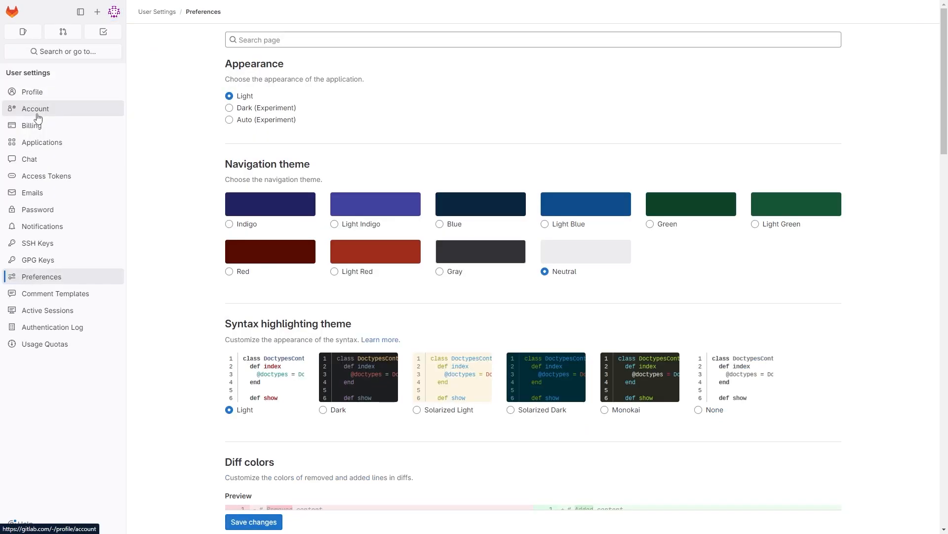
pyautogui.click(232, 110)
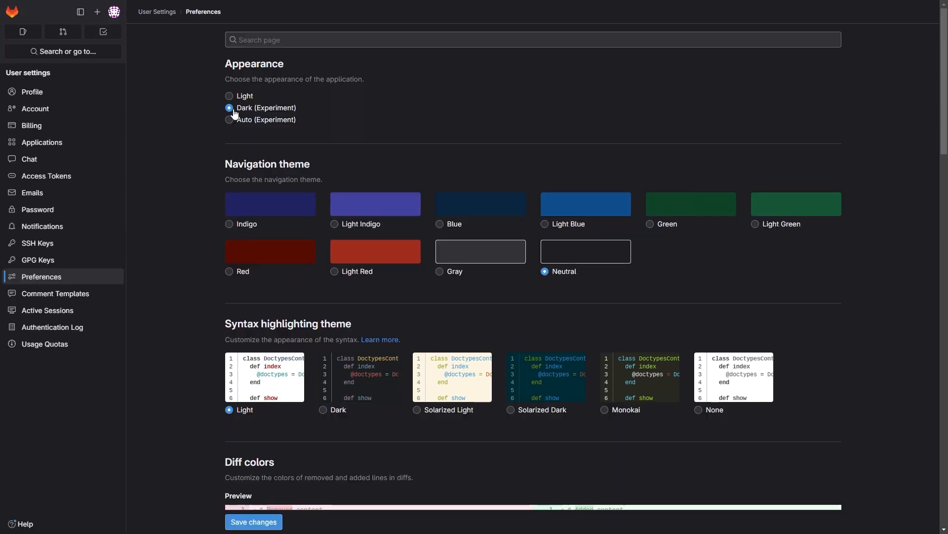
pyautogui.click(11, 16)
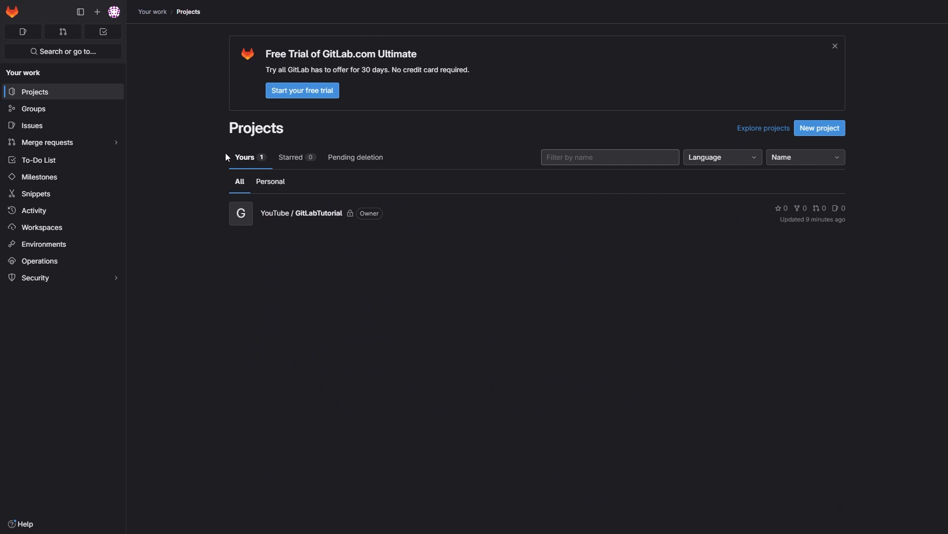
pyautogui.click(317, 217)
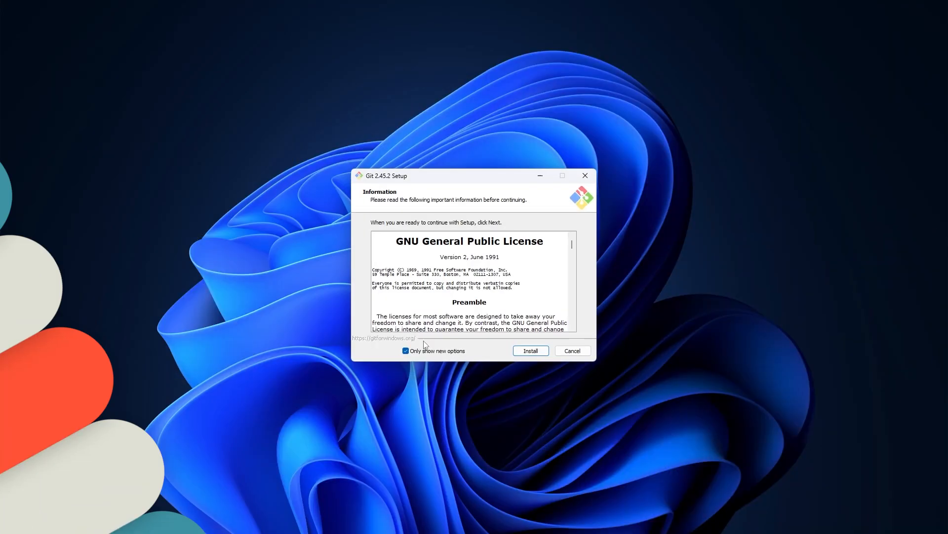
# Install Git 2.45.2, showing all setup options and accepting their defaults, and turn off viewing the release notes
pyautogui.click(530, 350)
pyautogui.click(530, 350)
pyautogui.click(530, 350)
pyautogui.click(531, 350)
pyautogui.click(531, 350)
pyautogui.click(530, 351)
pyautogui.click(530, 351)
pyautogui.click(530, 350)
pyautogui.click(530, 351)
pyautogui.click(530, 351)
pyautogui.click(530, 351)
pyautogui.click(530, 351)
pyautogui.click(530, 351)
pyautogui.click(531, 350)
pyautogui.click(531, 351)
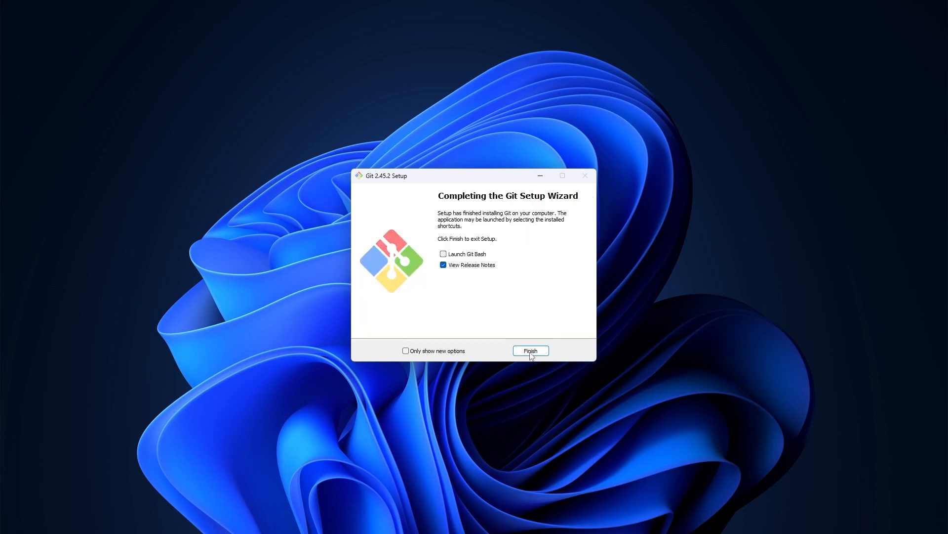
pyautogui.click(444, 266)
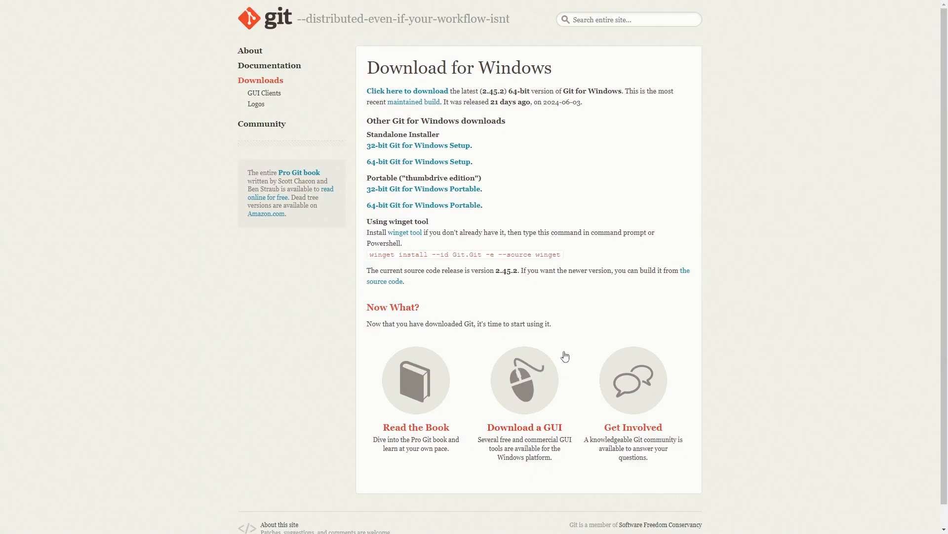
# Find SourceTree among the GUI clients on the Git site and download it for Windows, agreeing to the Atlassian license and privacy policy
pyautogui.click(534, 380)
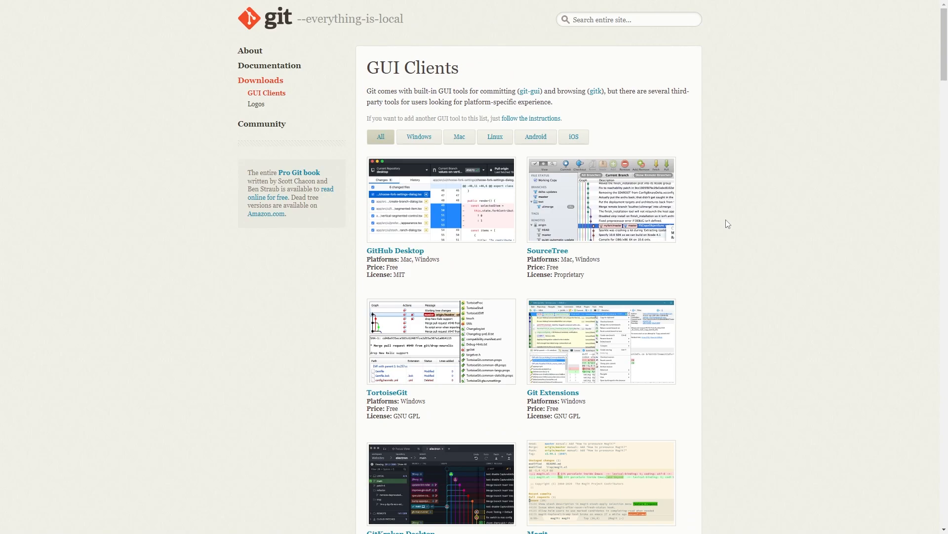
pyautogui.middleClick(725, 224)
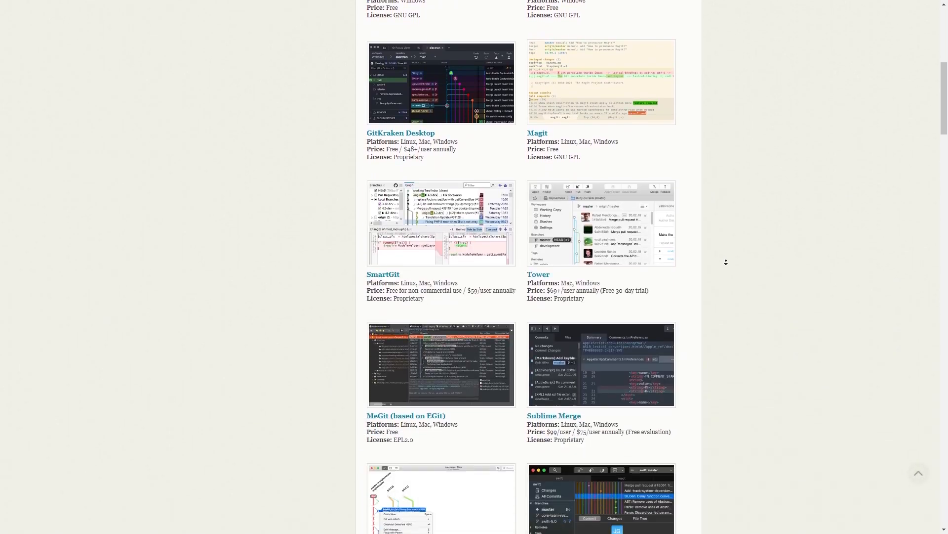
pyautogui.scroll(-7, 727, 263)
pyautogui.scroll(20, 726, 262)
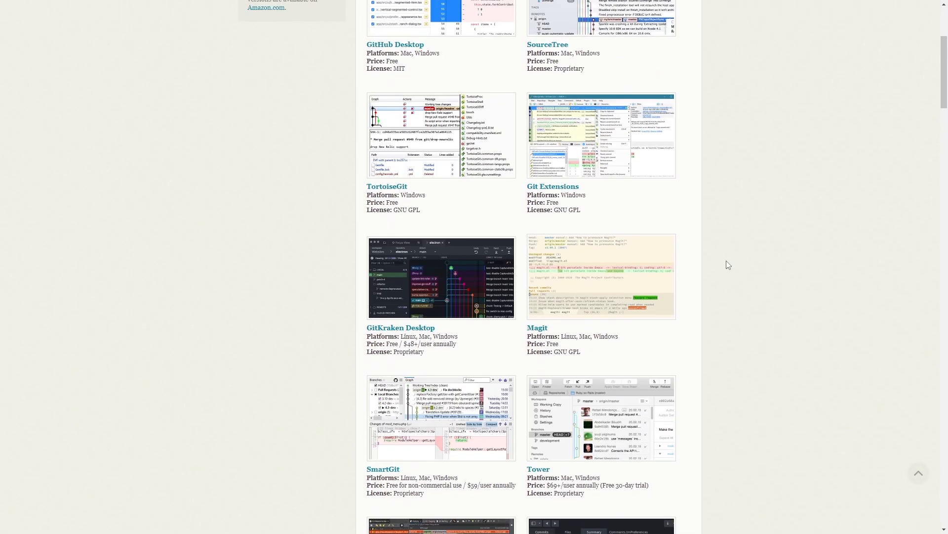
pyautogui.click(546, 251)
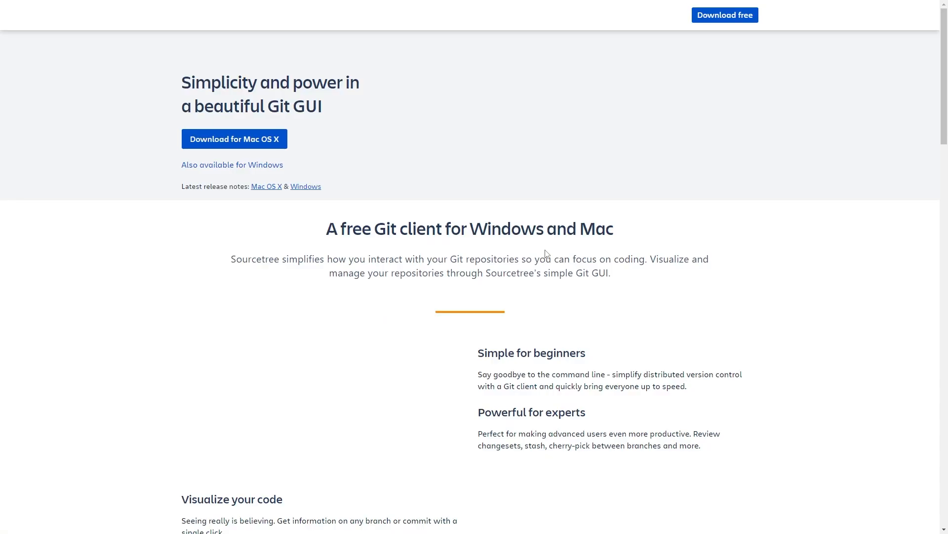
pyautogui.click(243, 144)
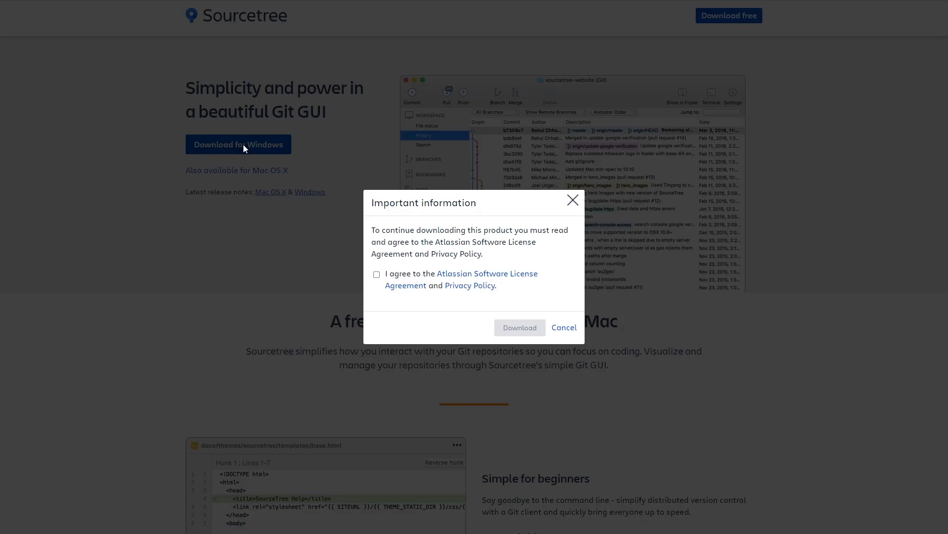
pyautogui.click(375, 274)
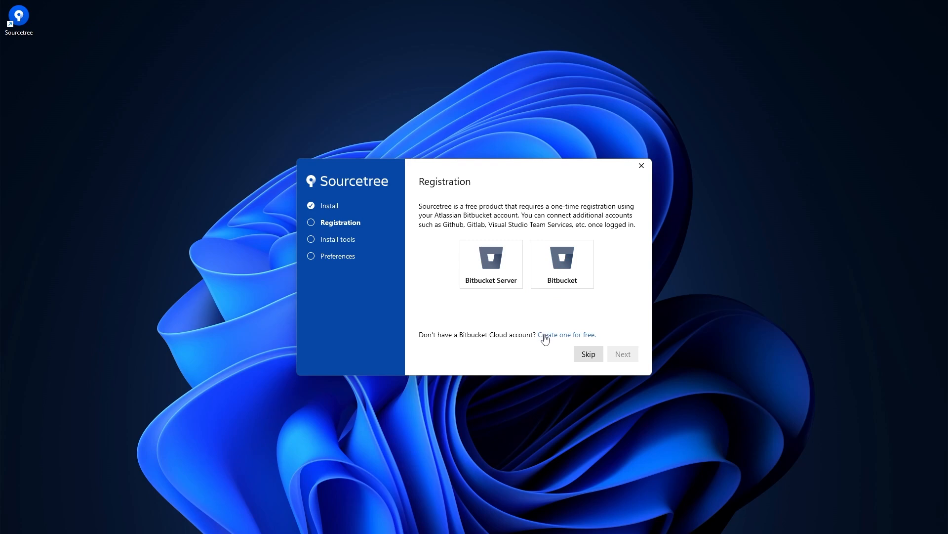
# Complete the Sourcetree setup, skipping registration, leaving out Mercurial, keeping the author name and e-mail, and declining to load an SSH key
pyautogui.click(588, 354)
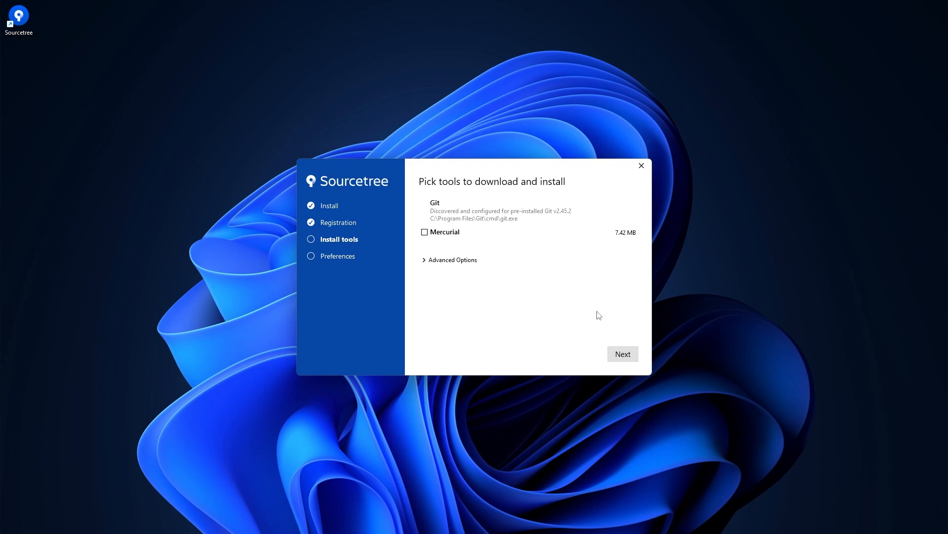
pyautogui.click(623, 353)
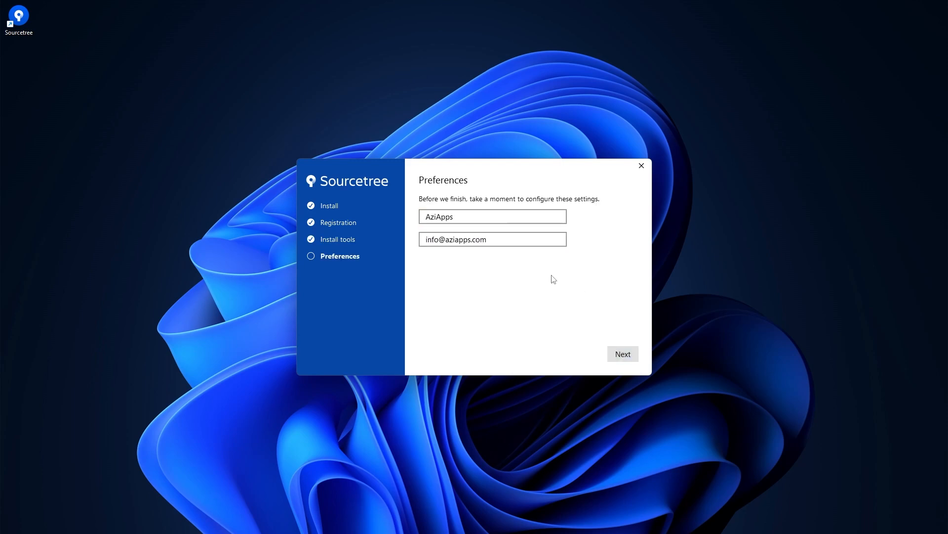
pyautogui.click(521, 218)
pyautogui.click(527, 237)
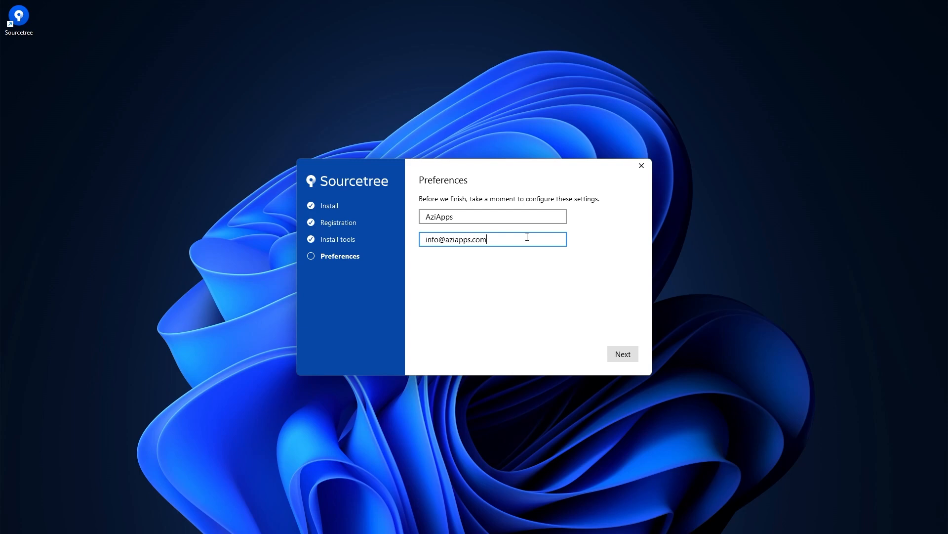
pyautogui.click(622, 355)
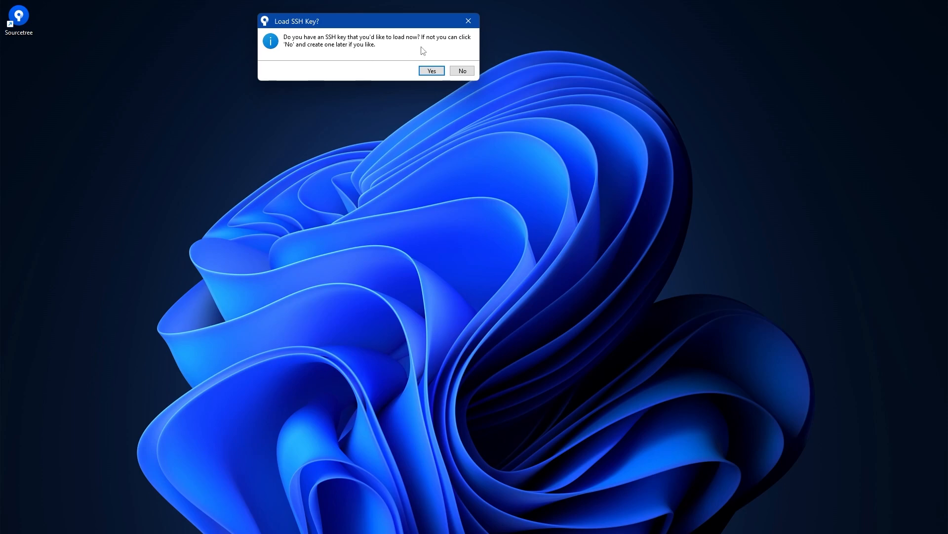
pyautogui.click(463, 71)
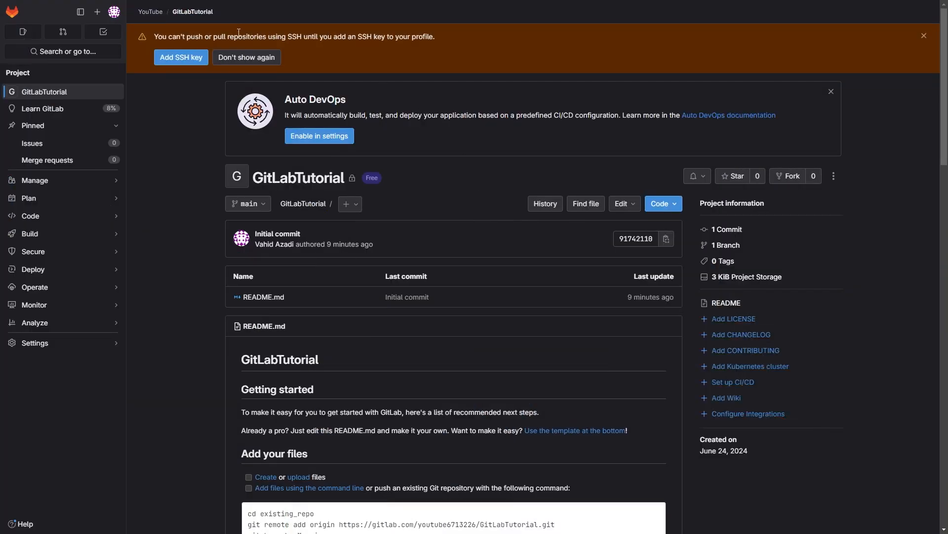
# Open a new SSH key form in GitLab, then switch to Sourcetree and generate an ECDSA key pair with the PuTTY Key Generator
pyautogui.click(189, 57)
pyautogui.click(805, 116)
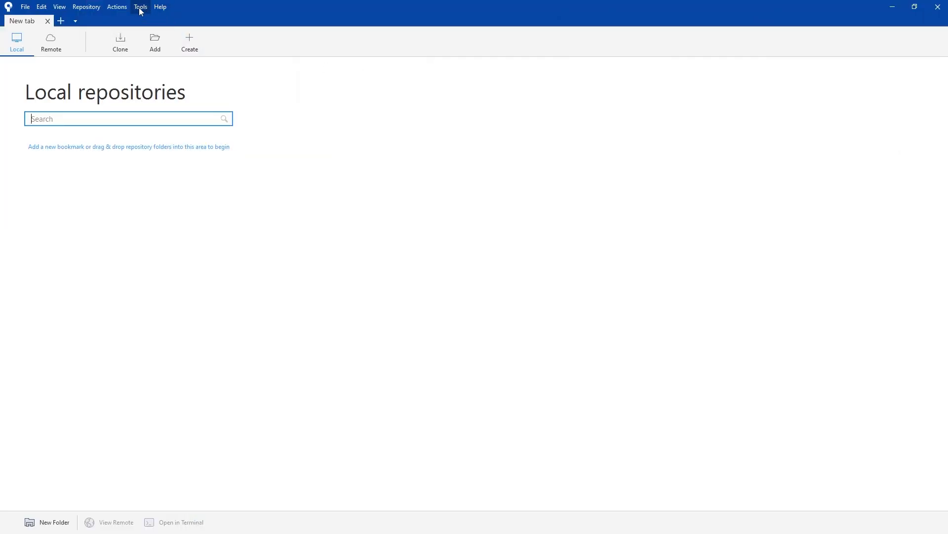
pyautogui.click(140, 7)
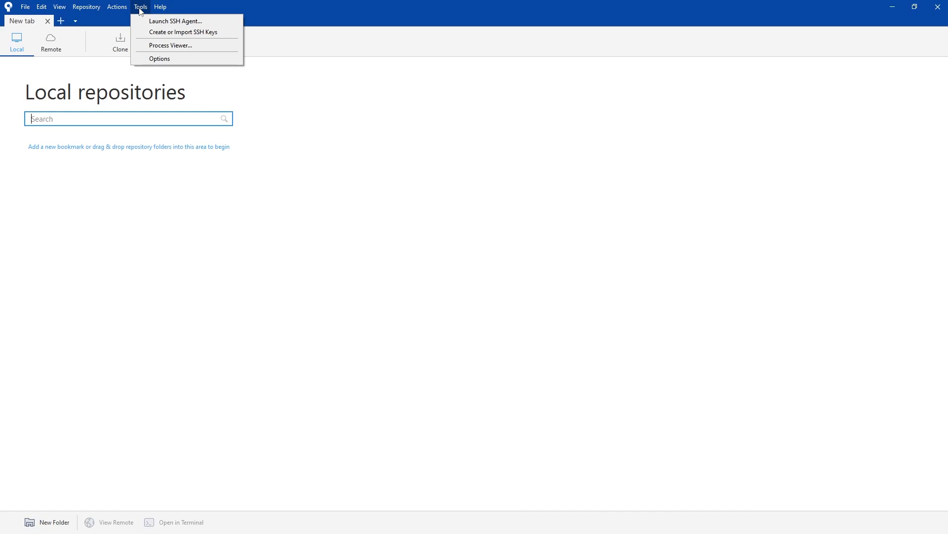
pyautogui.click(157, 32)
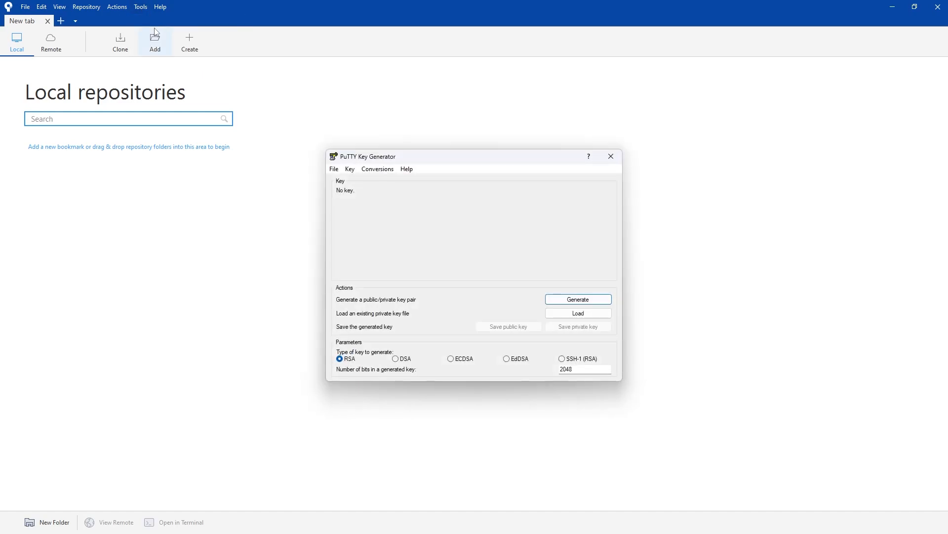
pyautogui.click(451, 360)
pyautogui.click(567, 299)
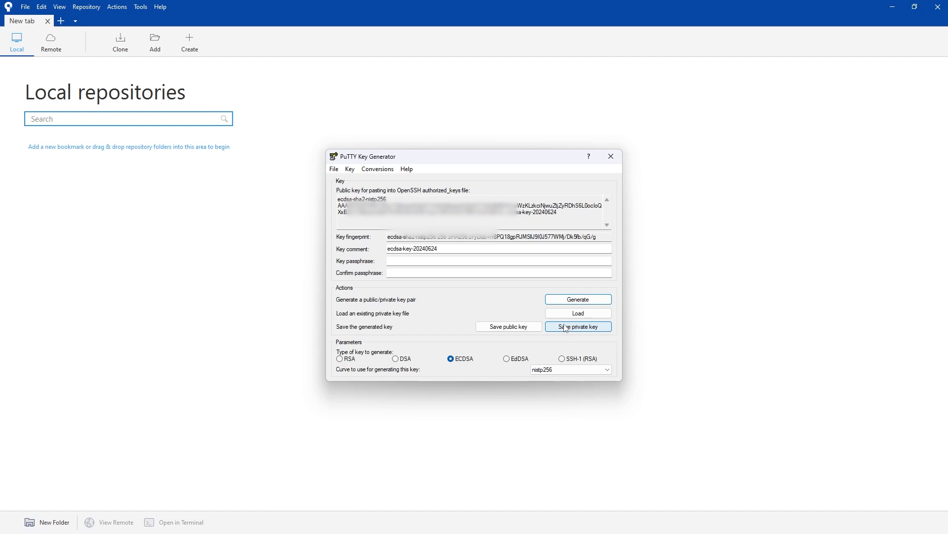
# Copy the generated public key into the GitLab SSH key form and add it with the title "PC SSH" and no expiration date
pyautogui.moveTo(565, 212); pyautogui.dragTo(339, 199)
pyautogui.rightClick(354, 201)
pyautogui.click(377, 235)
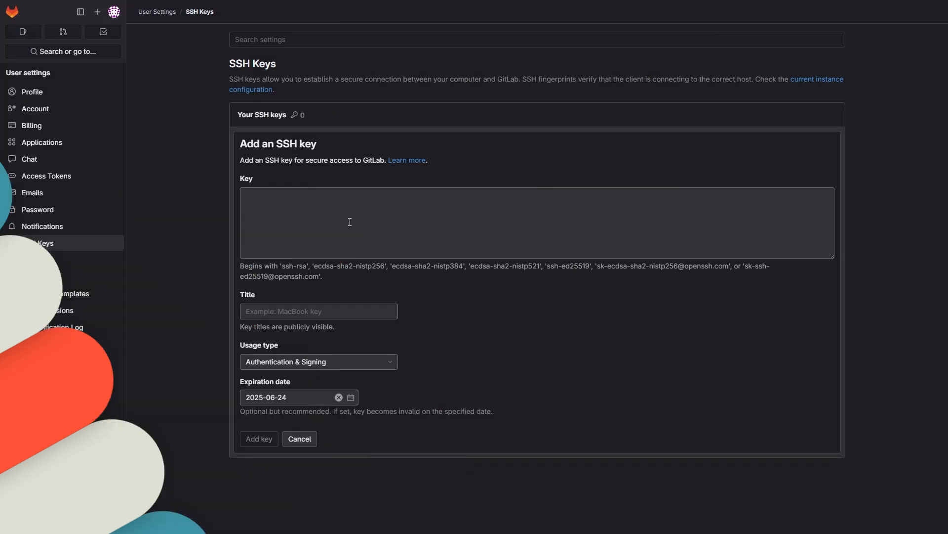
pyautogui.click(349, 220)
pyautogui.hotkey('ctrl', 'v')
pyautogui.tripleClick(343, 310)
pyautogui.write('PC SSH')
pyautogui.click(338, 399)
pyautogui.click(256, 436)
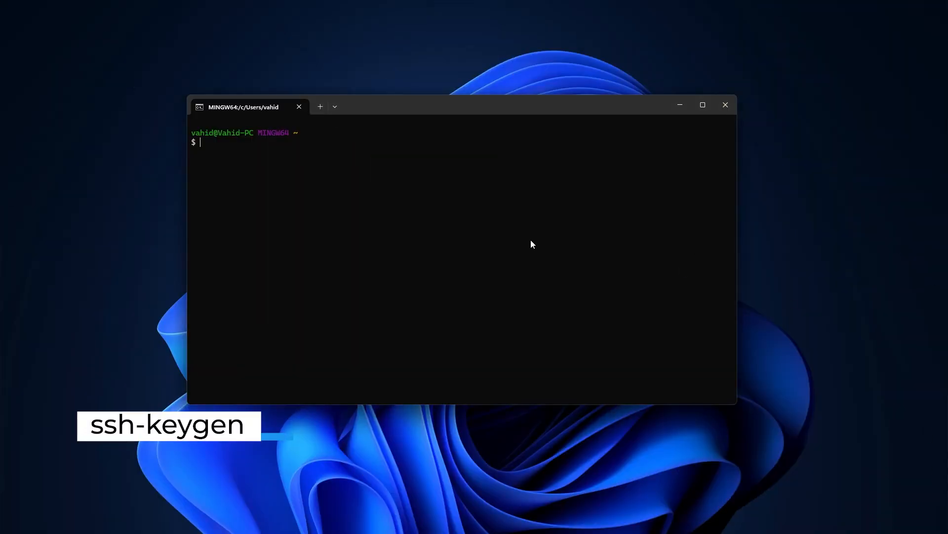
# In the Git Bash terminal, run ssh-keygen -t ed25519 -C with the account's e-mail address in place of the placeholder
pyautogui.hotkey('ctrl', 'v')
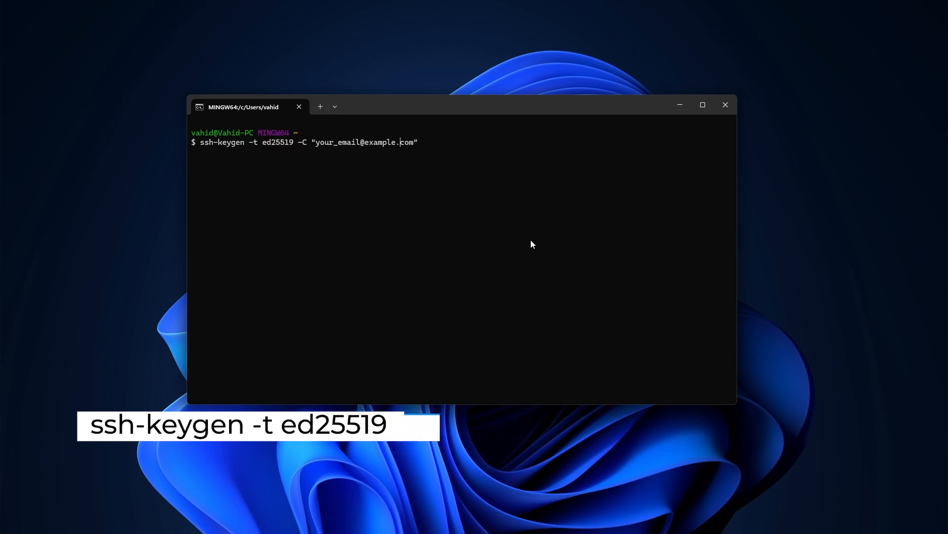
pyautogui.press('Left')
pyautogui.press('Left')
pyautogui.press('Left')
pyautogui.press('Left')
pyautogui.press('Left')
pyautogui.press('BackSpace')
pyautogui.press('BackSpace')
pyautogui.press('BackSpace')
pyautogui.press('BackSpace')
pyautogui.press('BackSpace')
pyautogui.press('BackSpace')
pyautogui.press('BackSpace')
pyautogui.press('BackSpace')
pyautogui.press('BackSpace')
pyautogui.press('BackSpace')
pyautogui.press('BackSpace')
pyautogui.press('BackSpace')
pyautogui.press('BackSpace')
pyautogui.press('BackSpace')
pyautogui.press('BackSpace')
pyautogui.press('BackSpace')
pyautogui.press('BackSpace')
pyautogui.press('BackSpace')
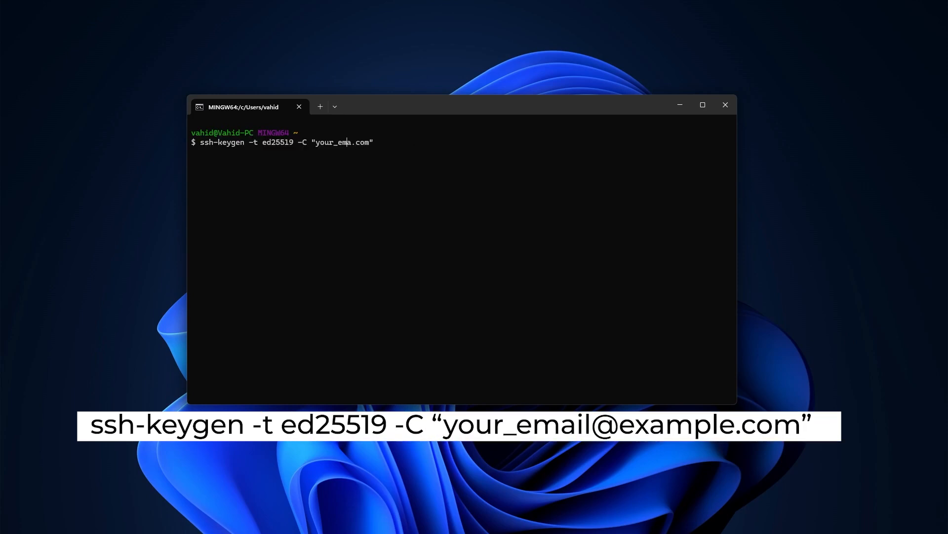
pyautogui.press('Return')
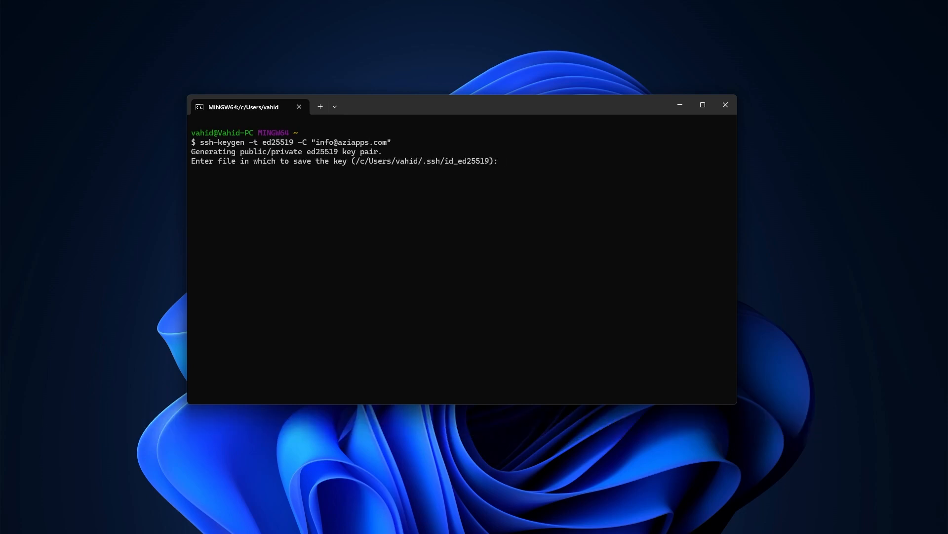
# Accept the default file location for the ed25519 key and leave its passphrase empty
pyautogui.press('Return')
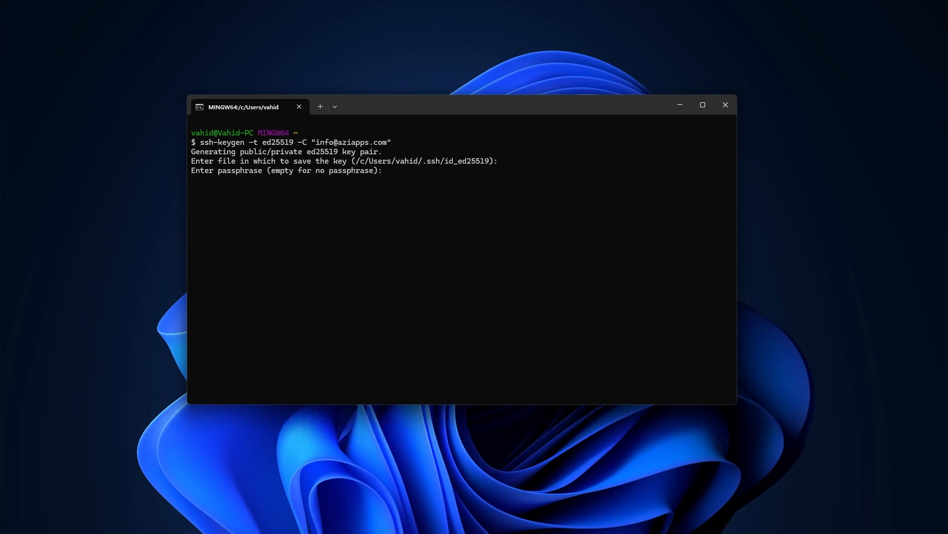
pyautogui.press('Return')
pyautogui.press('Return')
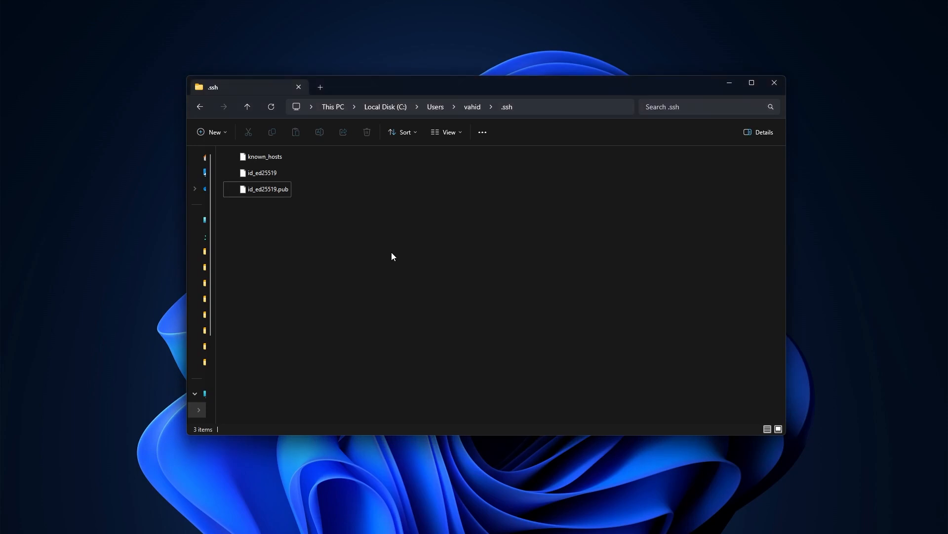
# Open id_ed25519.pub from the .ssh folder and copy the entire public key
pyautogui.click(273, 192)
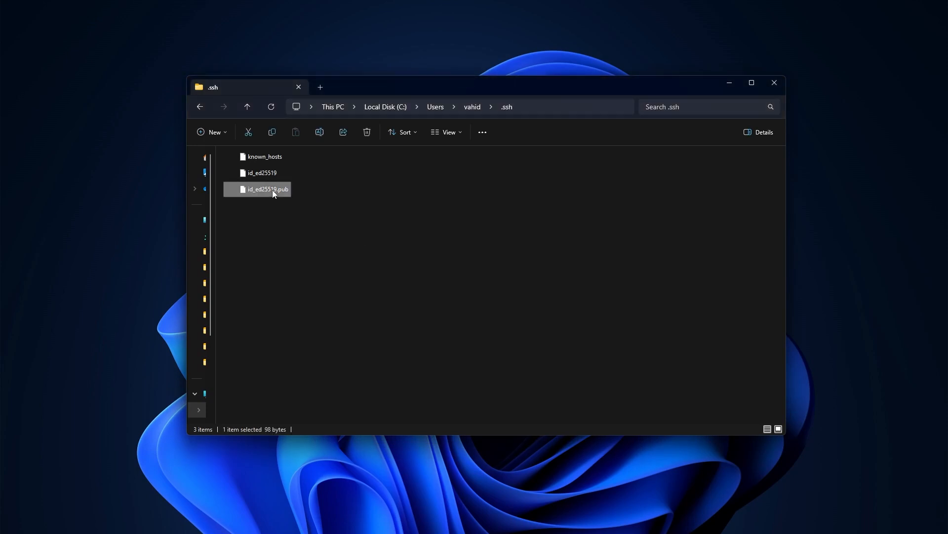
pyautogui.doubleClick(273, 191)
pyautogui.hotkey('ctrl', 'a')
pyautogui.rightClick(247, 53)
pyautogui.click(286, 96)
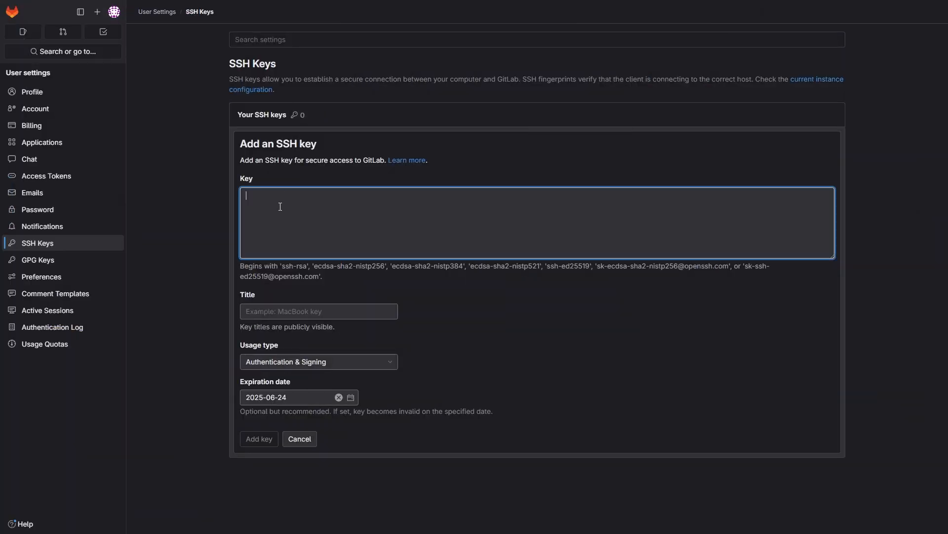
# Paste the copied public key into GitLab's SSH key form and add it with the title "SSH PC" and no expiration date
pyautogui.rightClick(280, 207)
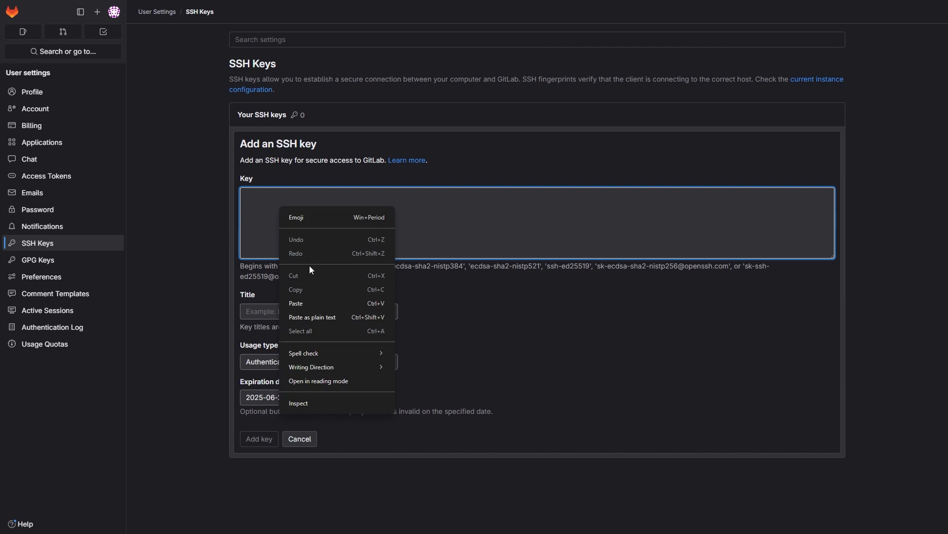
pyautogui.click(310, 293)
pyautogui.doubleClick(314, 312)
pyautogui.hotkey('ctrl', 'a')
pyautogui.write('SSH')
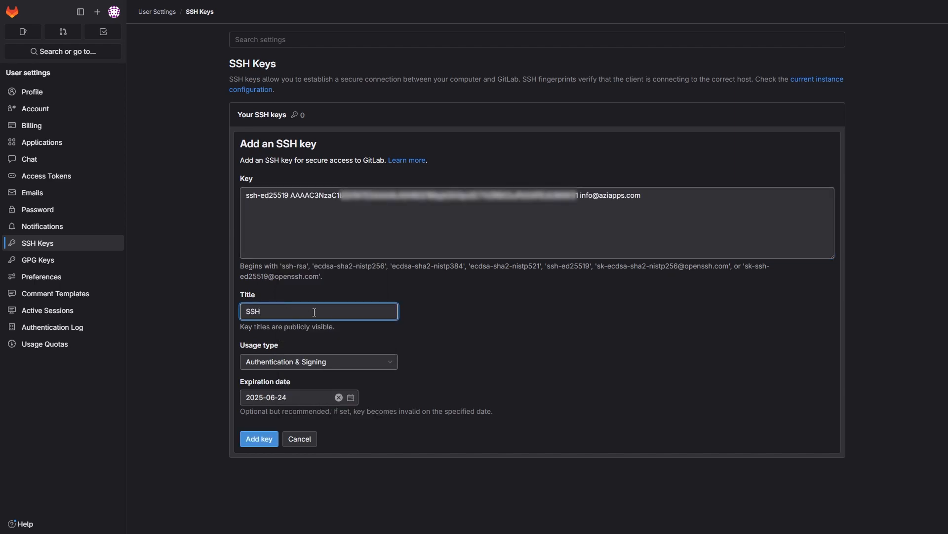
pyautogui.write(' PC')
pyautogui.click(339, 397)
pyautogui.click(260, 440)
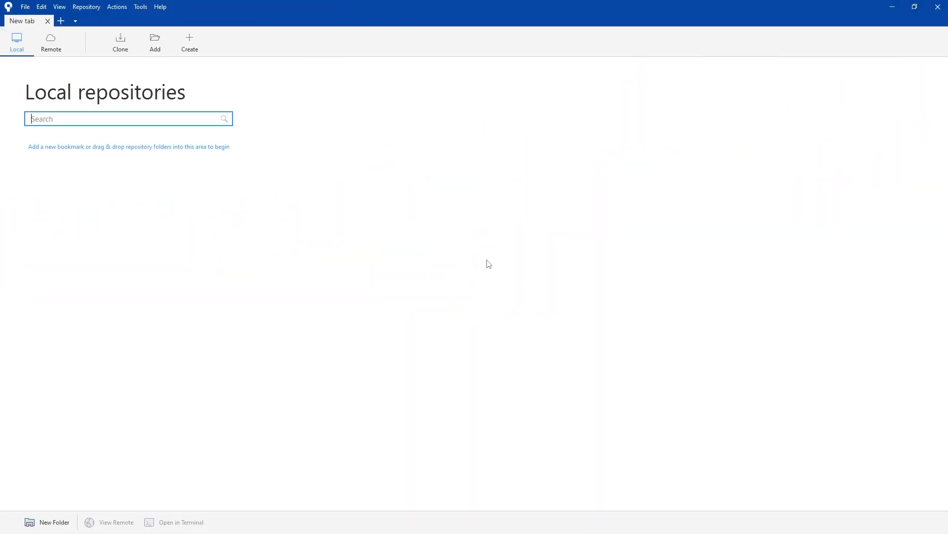
# Start adding a remote hosting account in Sourcetree and choose GitLab as its hosting service
pyautogui.click(58, 47)
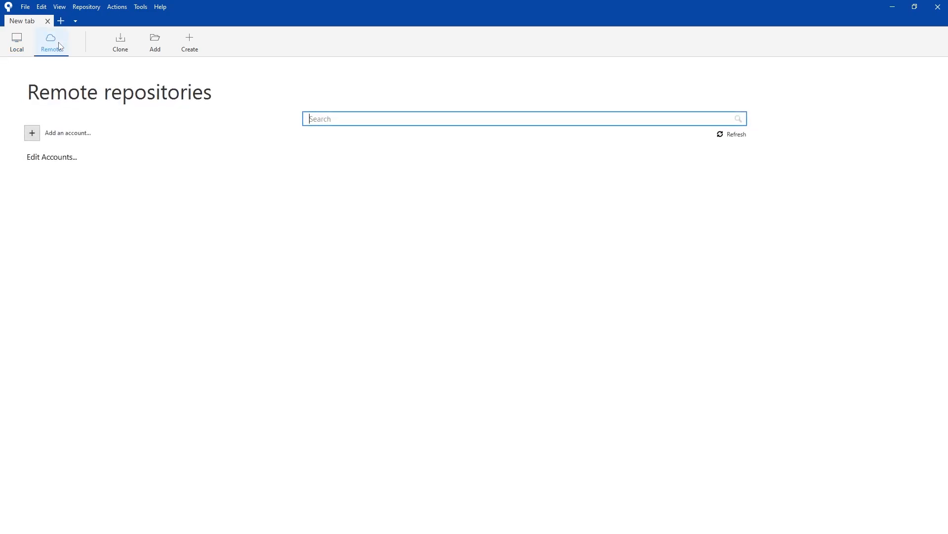
pyautogui.click(39, 135)
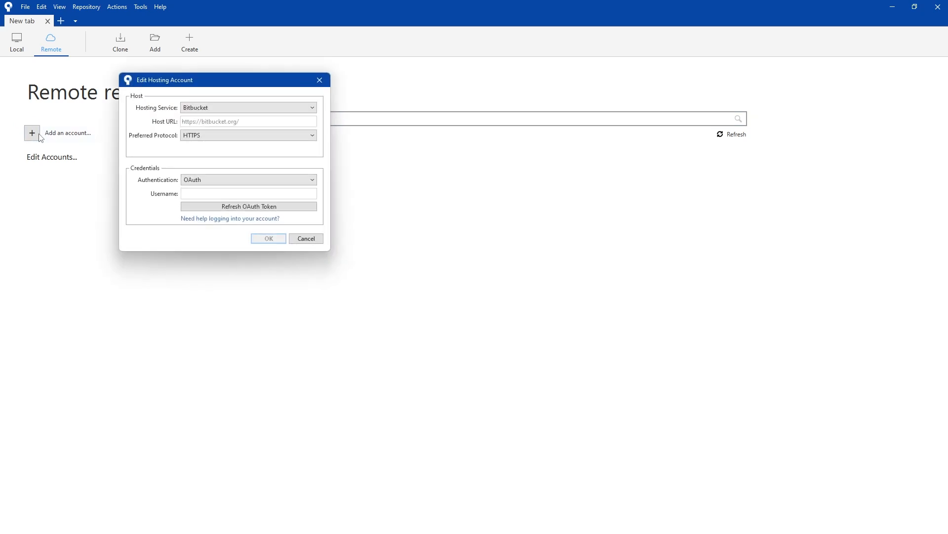
pyautogui.click(203, 109)
pyautogui.click(198, 165)
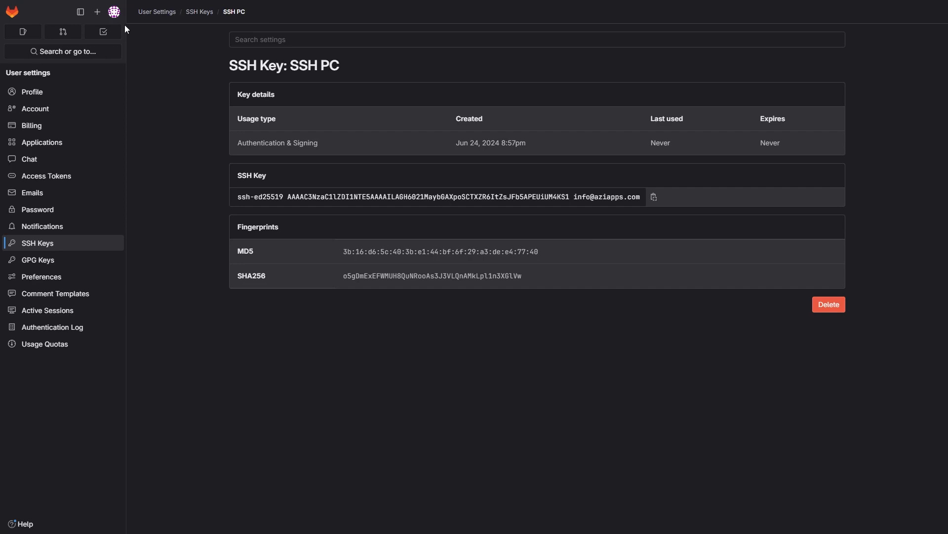
# Start a new personal access token in the GitLab user settings, name it TutorialToken and clear its expiration date
pyautogui.click(114, 12)
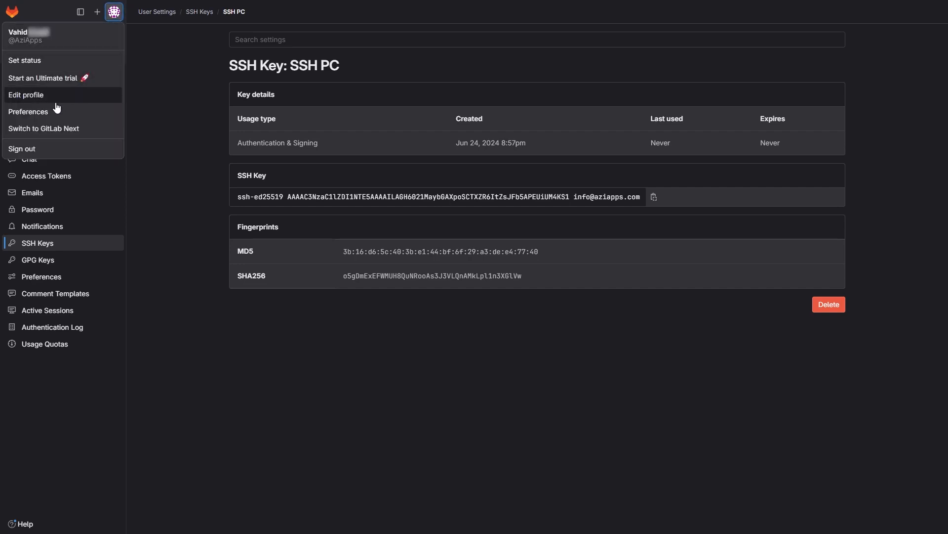
pyautogui.click(35, 113)
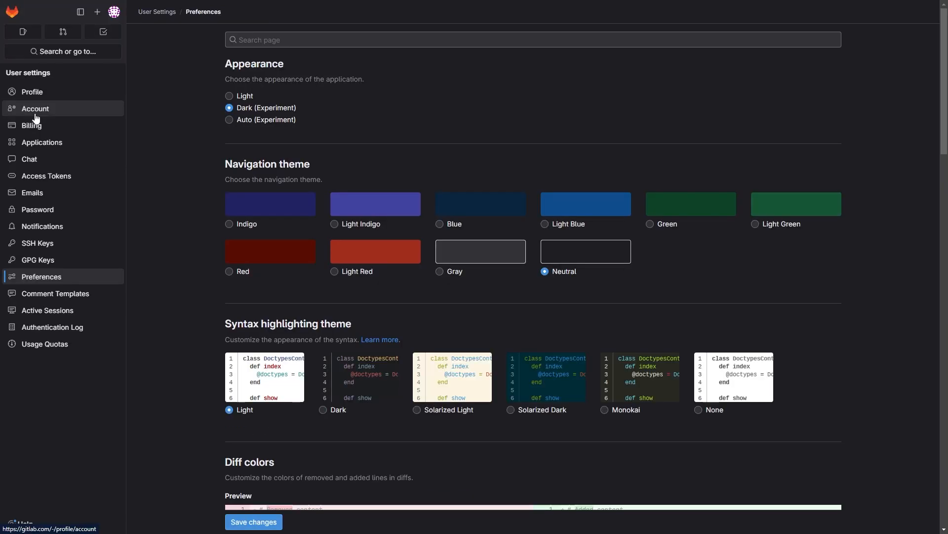
pyautogui.click(44, 178)
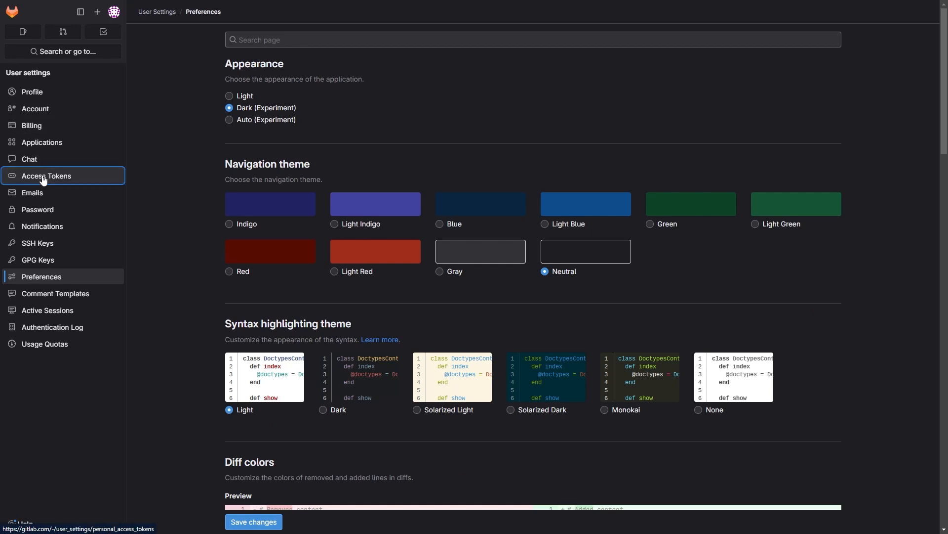
pyautogui.click(802, 117)
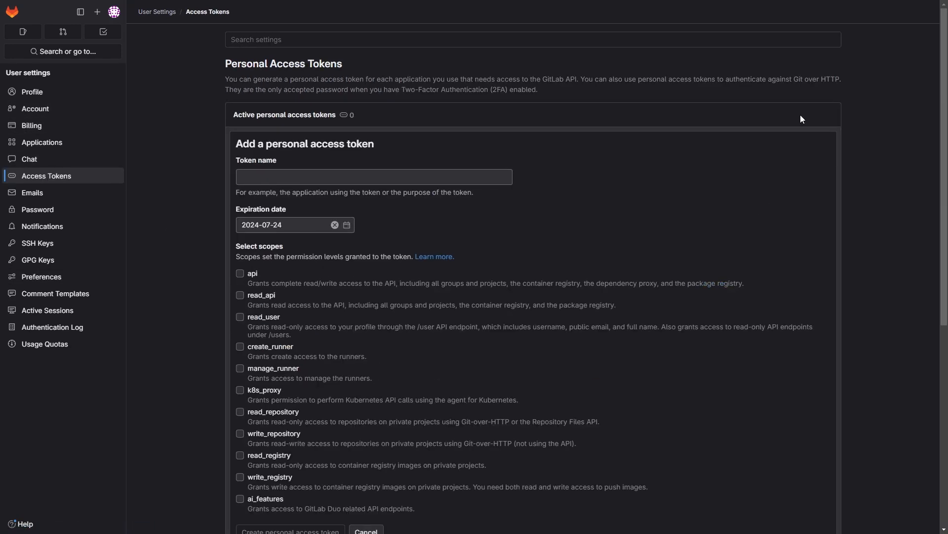
pyautogui.click(326, 175)
pyautogui.write('T')
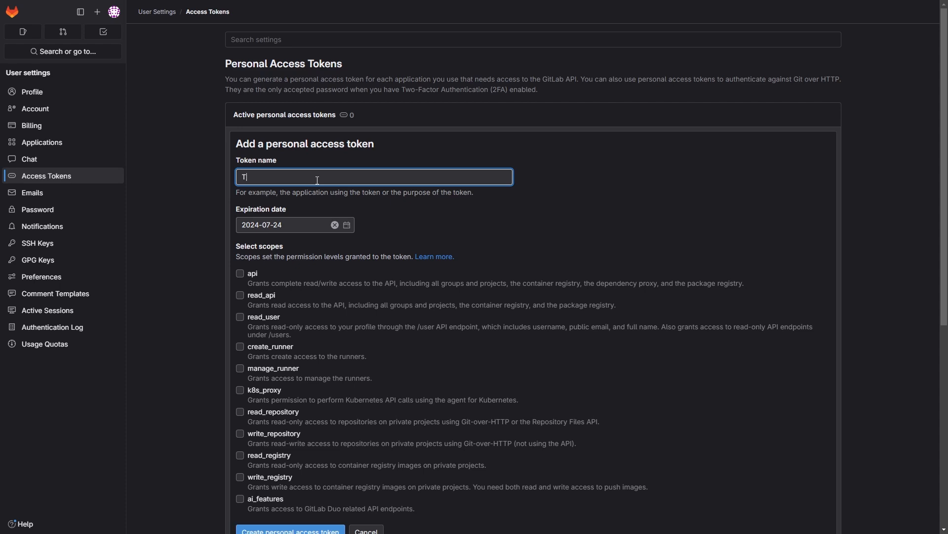
pyautogui.write('utorialToken')
pyautogui.click(335, 225)
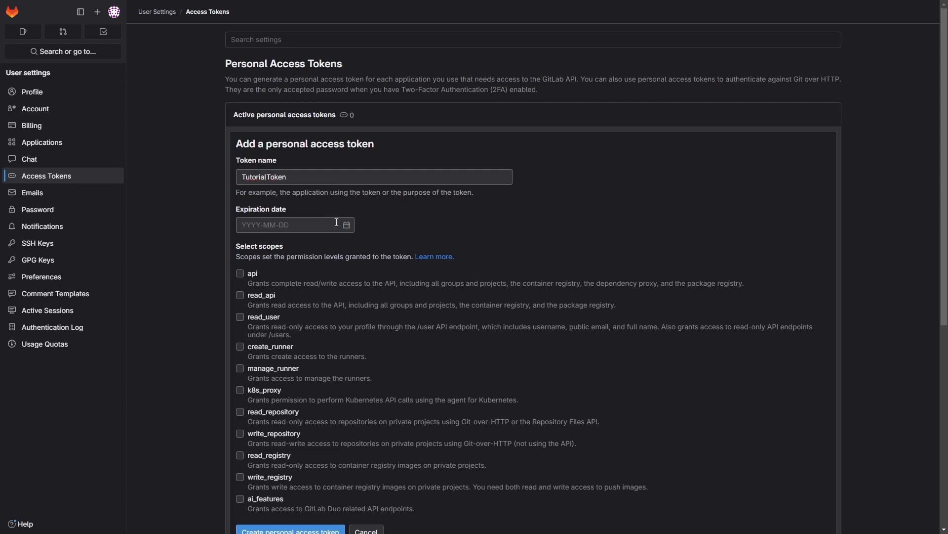
# Grant the token all scopes from api to ai_features, create it and copy the generated token
pyautogui.scroll(-2, 224, 267)
pyautogui.click(240, 174)
pyautogui.click(240, 196)
pyautogui.click(241, 218)
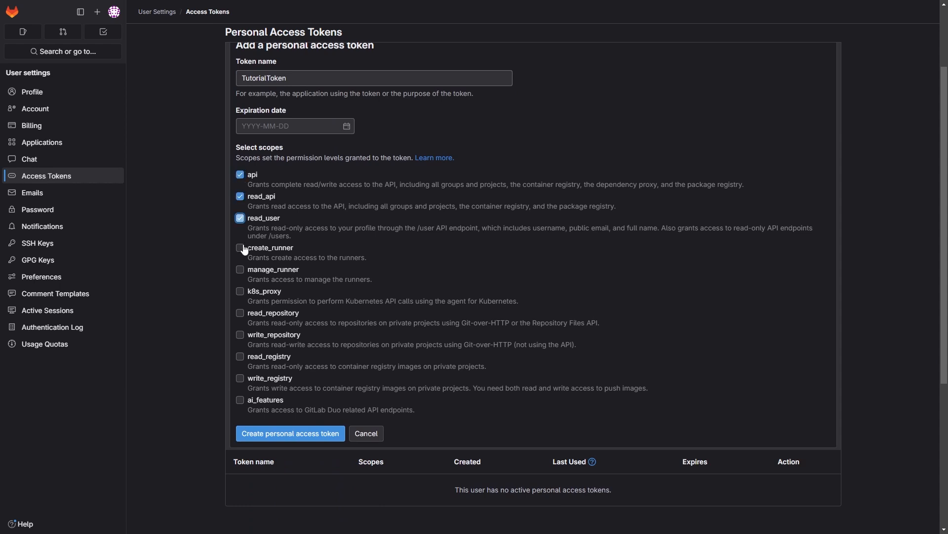
pyautogui.click(240, 270)
pyautogui.click(240, 291)
pyautogui.click(240, 313)
pyautogui.click(240, 335)
pyautogui.click(240, 356)
pyautogui.click(240, 378)
pyautogui.click(240, 399)
pyautogui.click(279, 433)
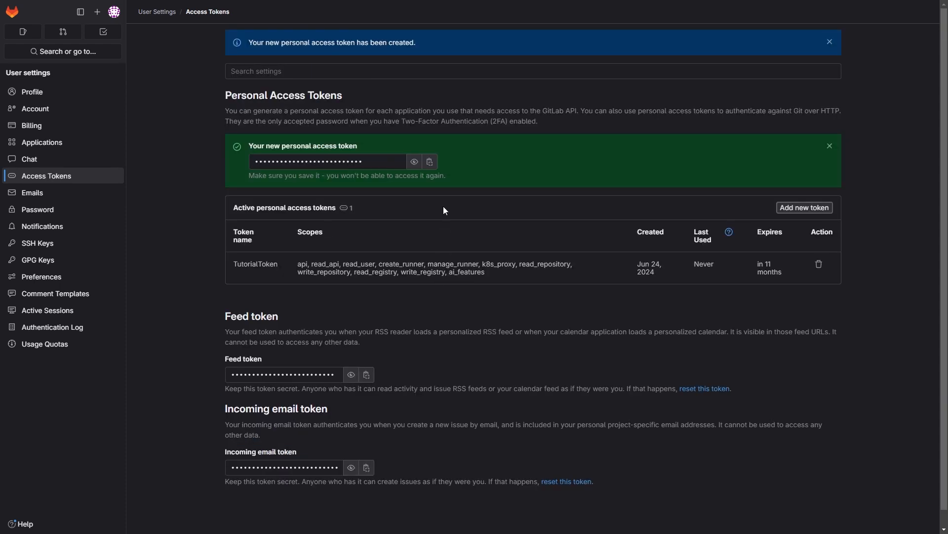
pyautogui.click(430, 163)
# In Sourcetree, authenticate the GitLab hosting account with the username AziApps and the copied personal access token, and save the account
pyautogui.click(115, 13)
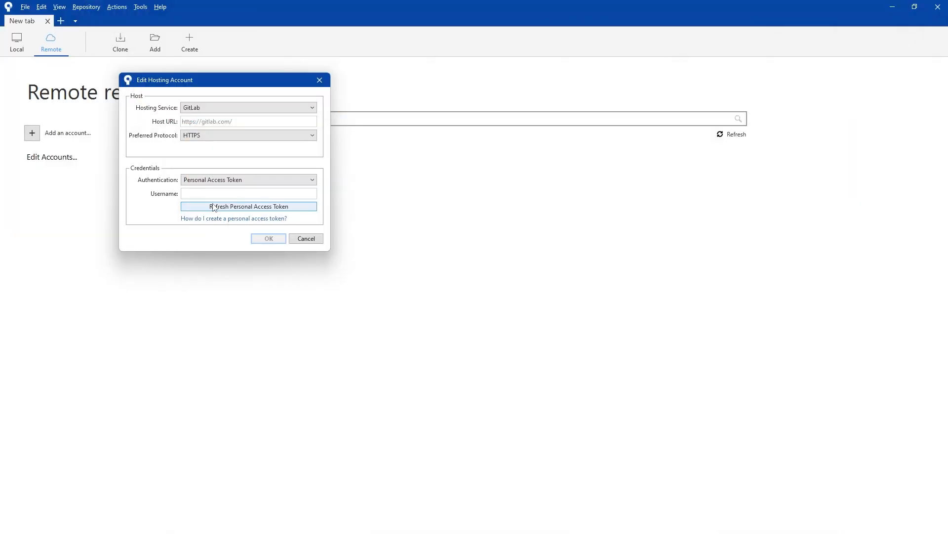
pyautogui.click(216, 207)
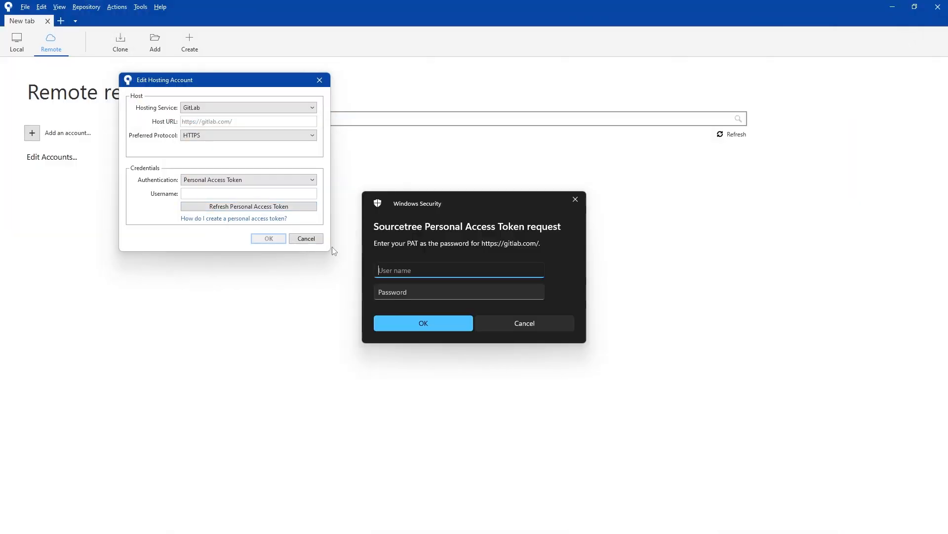
pyautogui.write('AziApps')
pyautogui.click(418, 288)
pyautogui.hotkey('ctrl', 'v')
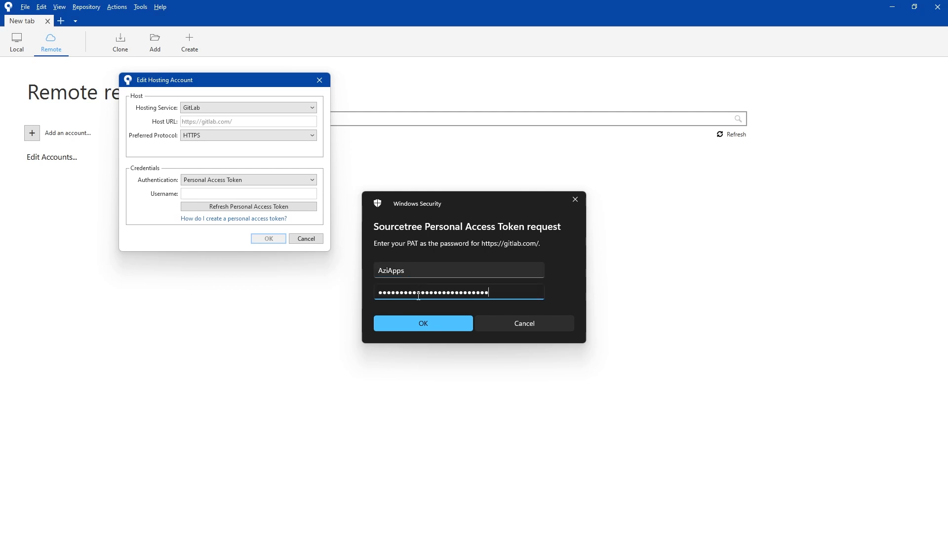
pyautogui.click(421, 323)
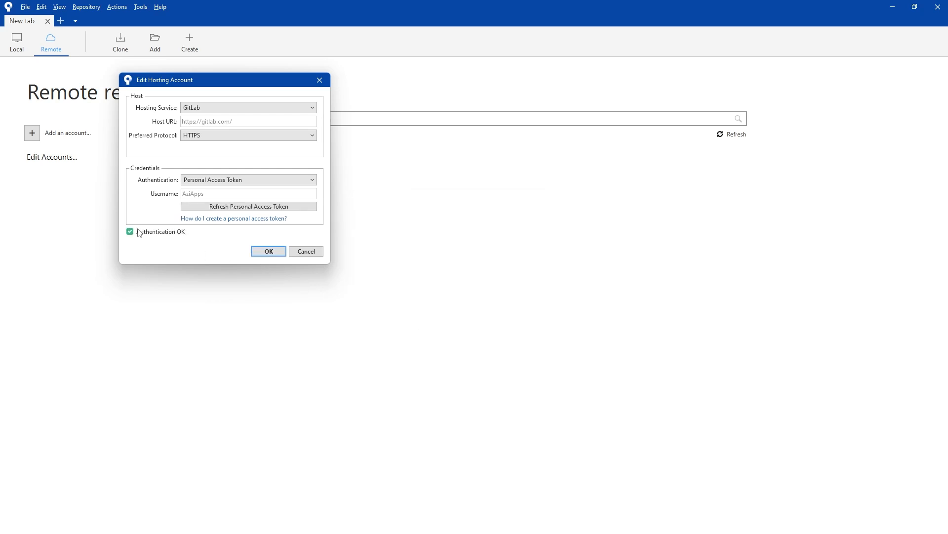
pyautogui.click(268, 251)
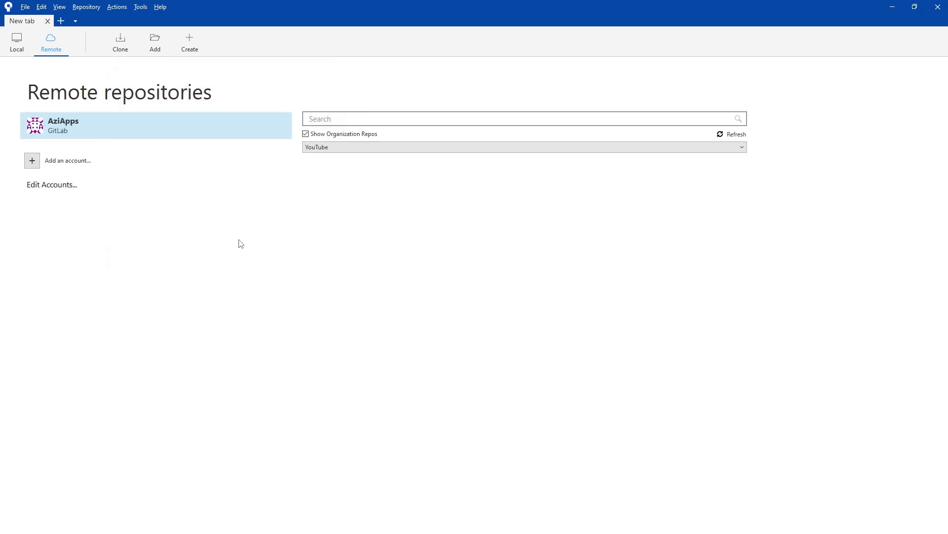
# Reload the YouTube group's remote repositories by refreshing the list and switching Show Organization Repos off and on again
pyautogui.click(414, 148)
pyautogui.click(414, 148)
pyautogui.click(731, 133)
pyautogui.click(19, 46)
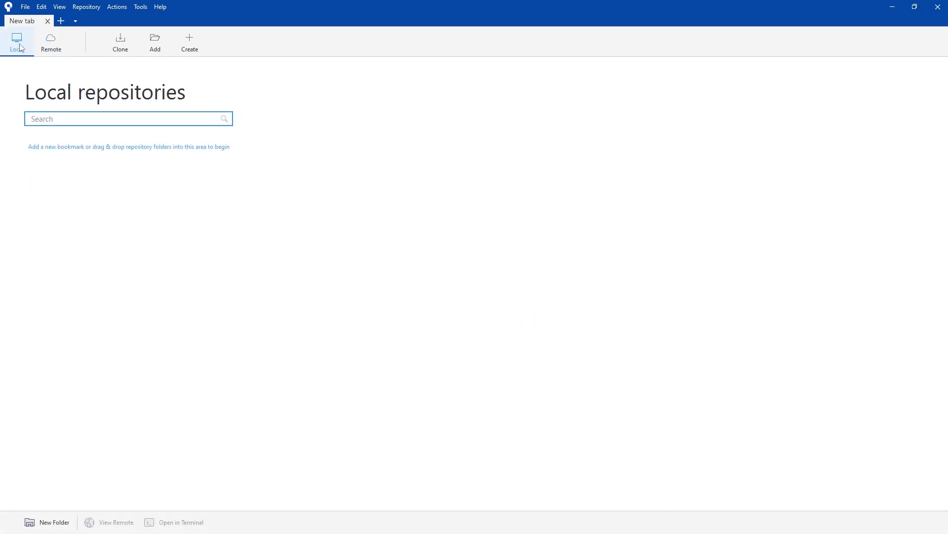
pyautogui.click(53, 44)
pyautogui.click(468, 147)
pyautogui.click(468, 147)
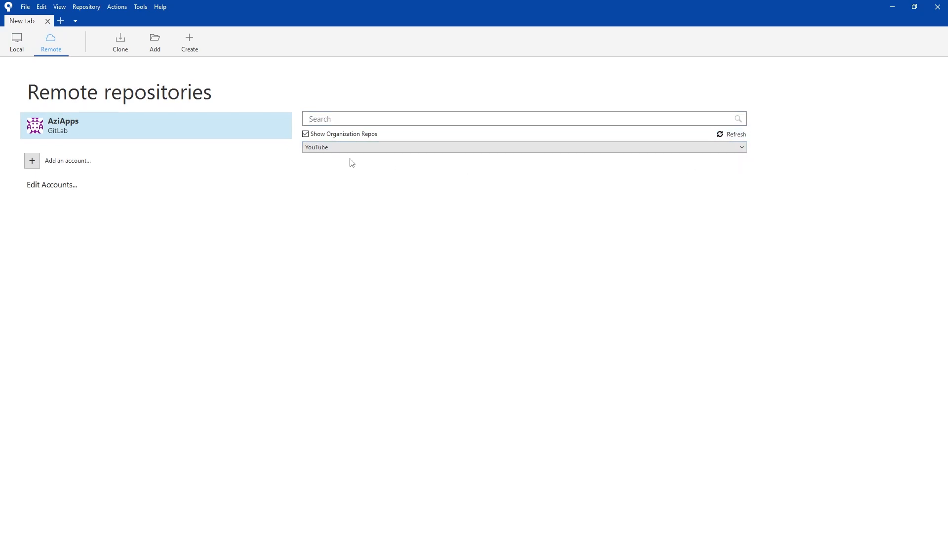
pyautogui.click(124, 45)
pyautogui.click(57, 48)
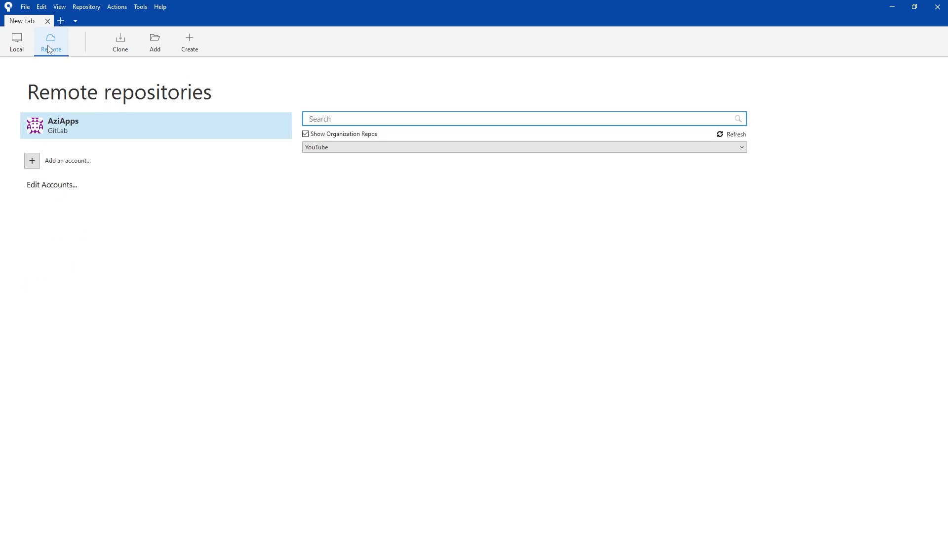
pyautogui.click(309, 134)
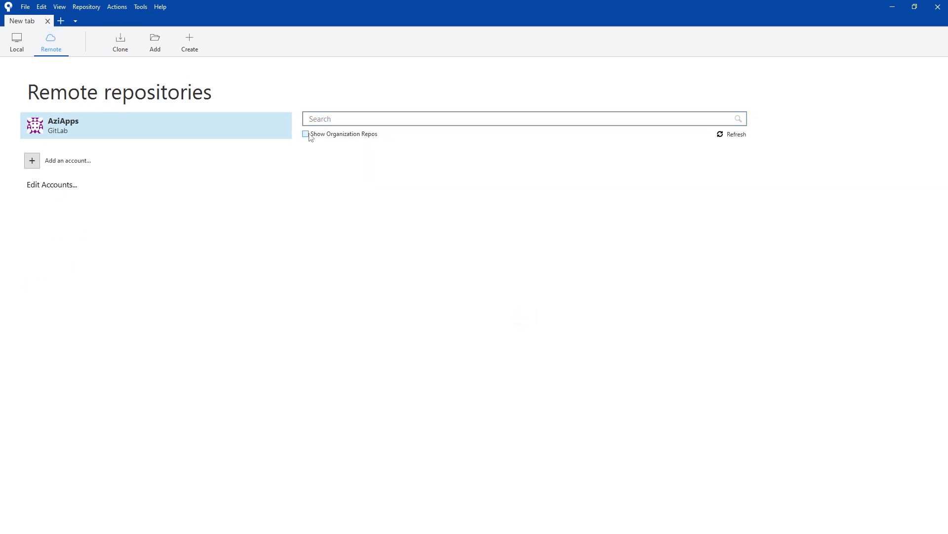
pyautogui.click(309, 134)
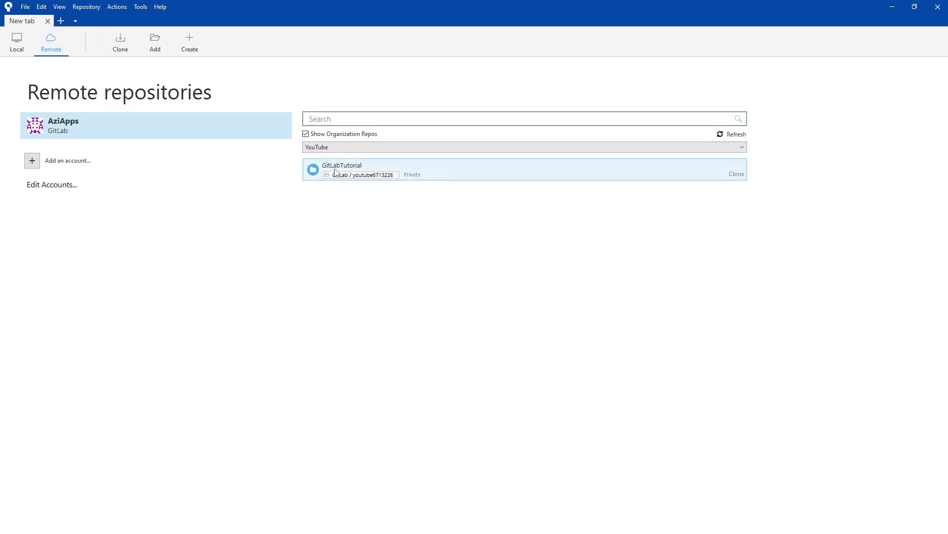
# Start cloning the remote GitLabTutorial repository and set its destination path to G:\Git\GitLabTutorial
pyautogui.click(737, 177)
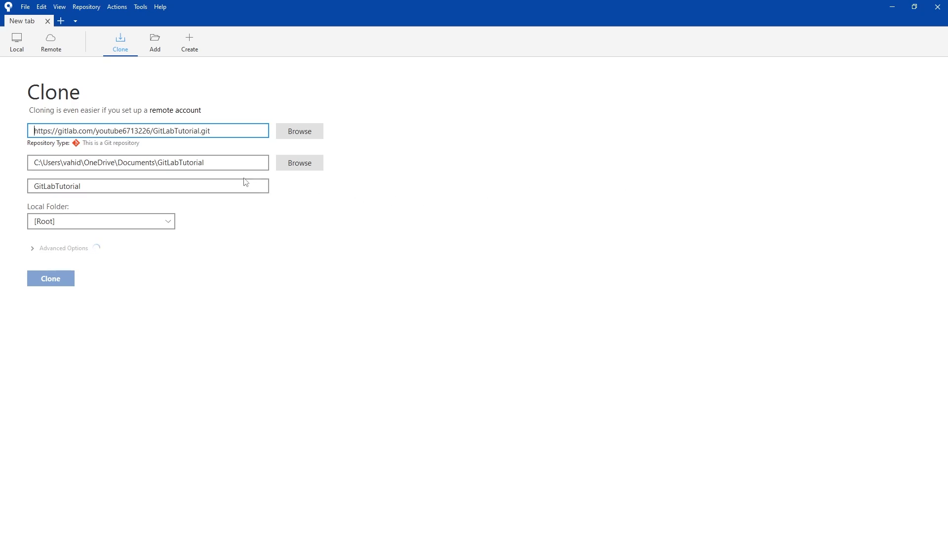
pyautogui.click(230, 163)
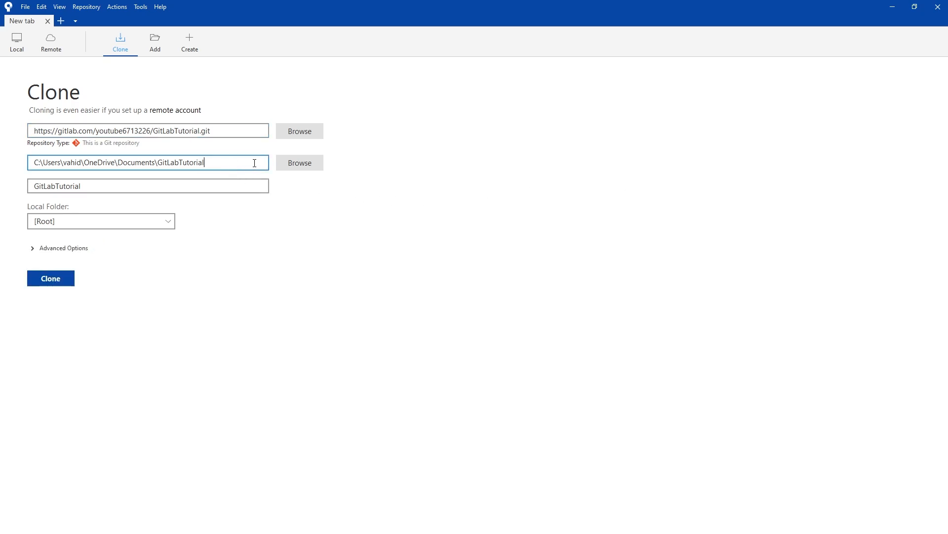
pyautogui.click(39, 165)
pyautogui.press('BackSpace')
pyautogui.write('G')
pyautogui.press('Delete')
pyautogui.press('Delete')
pyautogui.press('Delete')
pyautogui.press('Delete')
pyautogui.press('Delete')
pyautogui.press('Delete')
pyautogui.press('Delete')
pyautogui.press('Delete')
pyautogui.press('Delete')
pyautogui.press('Delete')
pyautogui.press('Delete')
pyautogui.press('Delete')
pyautogui.press('Delete')
pyautogui.press('Delete')
pyautogui.press('Delete')
pyautogui.press('Delete')
pyautogui.press('Delete')
pyautogui.press('Delete')
pyautogui.press('Delete')
pyautogui.press('Delete')
pyautogui.press('Delete')
pyautogui.press('Delete')
pyautogui.press('Delete')
pyautogui.press('Delete')
pyautogui.write('Git')
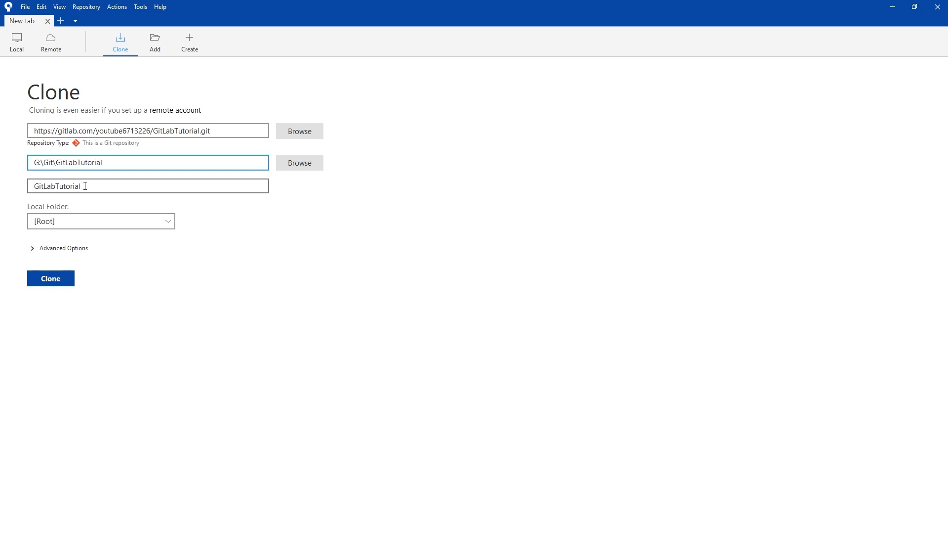
# Clone the repository under the name GitLabTutorial and view its local folder in File Explorer
pyautogui.click(88, 188)
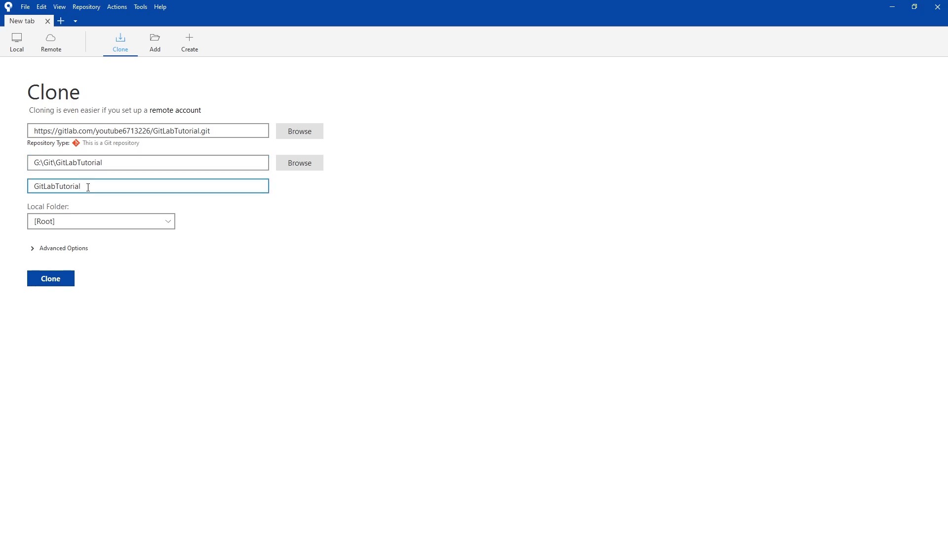
pyautogui.click(53, 279)
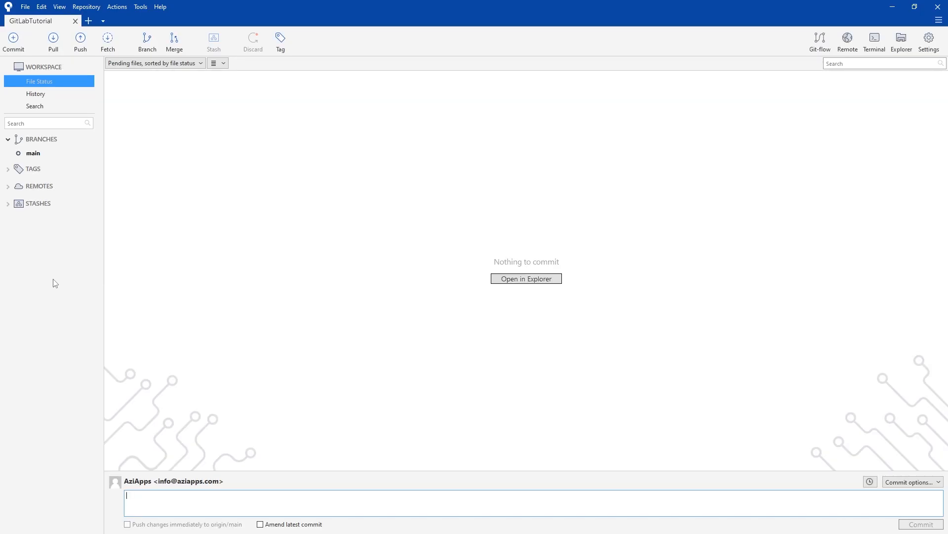
pyautogui.click(503, 278)
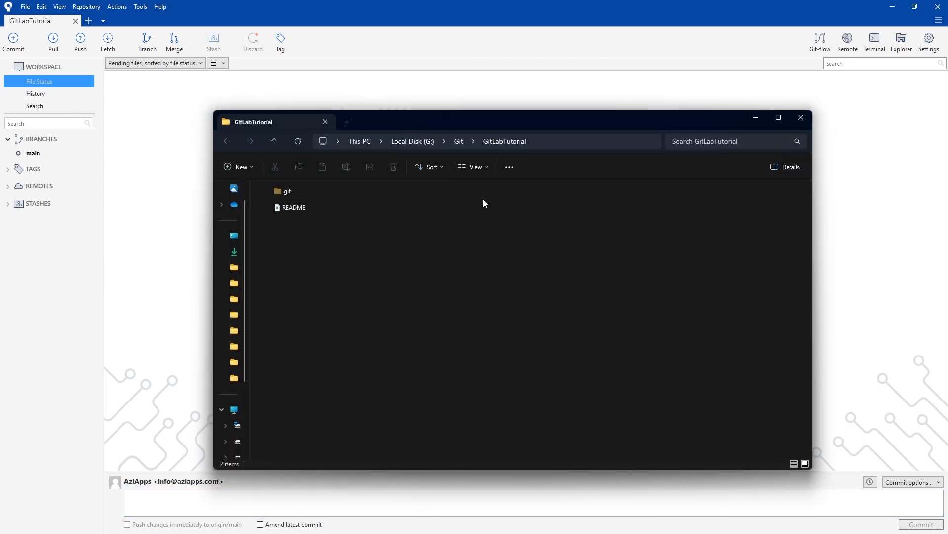
pyautogui.click(765, 119)
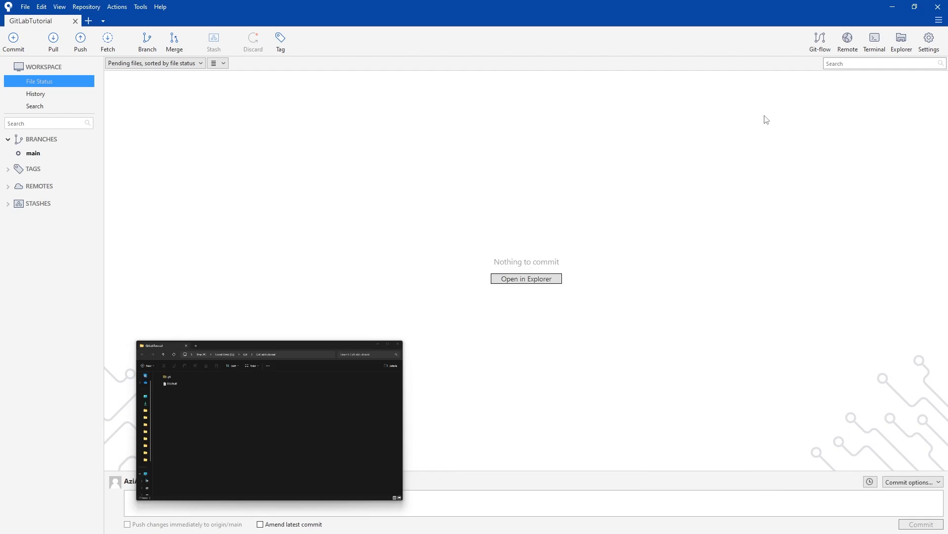
# Change the Sourcetree theme to Dark in the general options
pyautogui.click(141, 7)
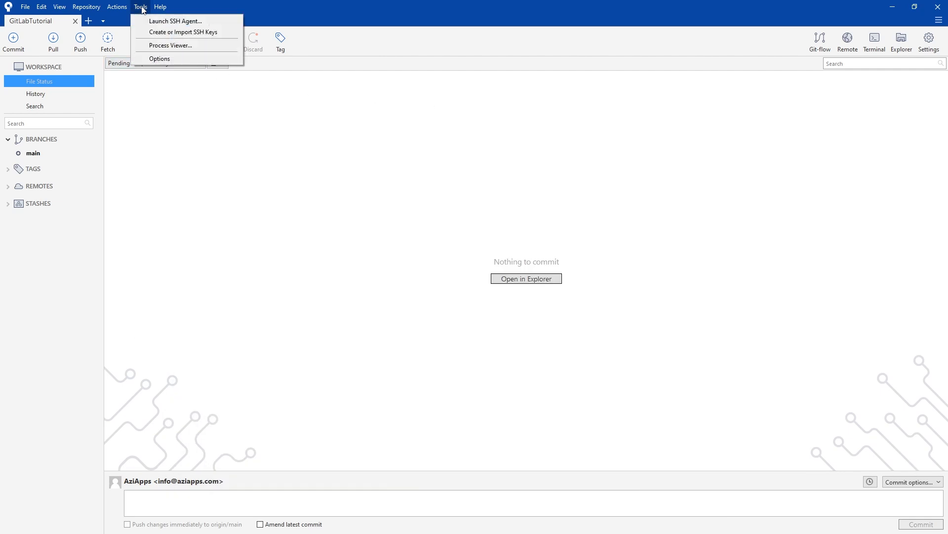
pyautogui.click(158, 59)
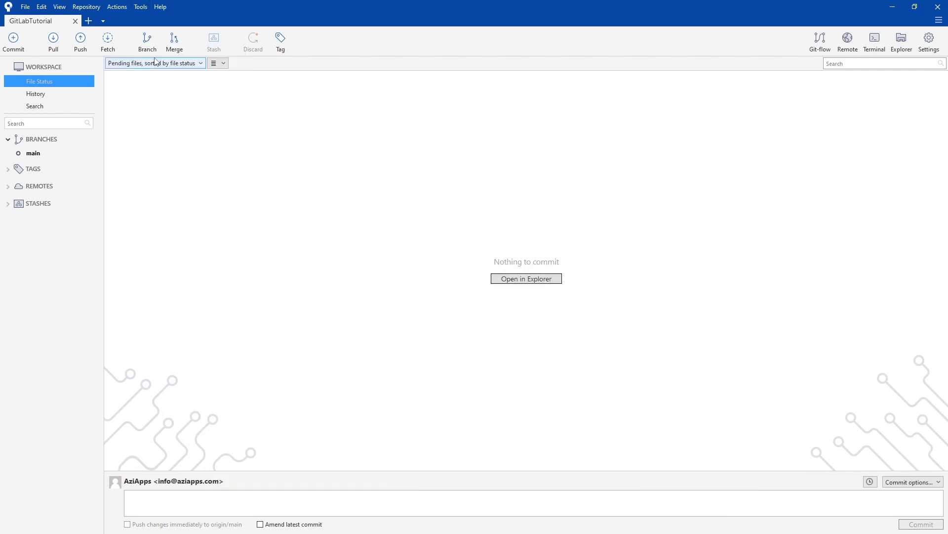
pyautogui.click(346, 213)
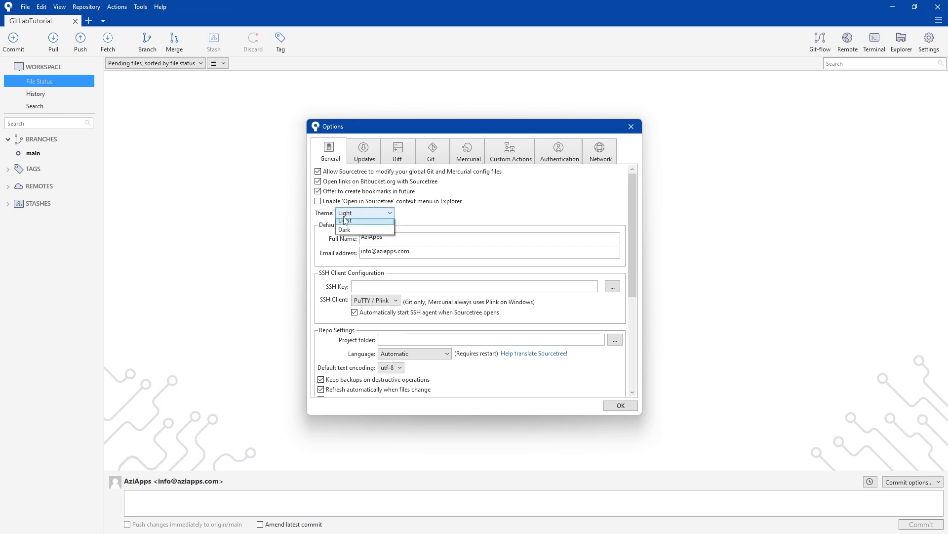
pyautogui.click(355, 234)
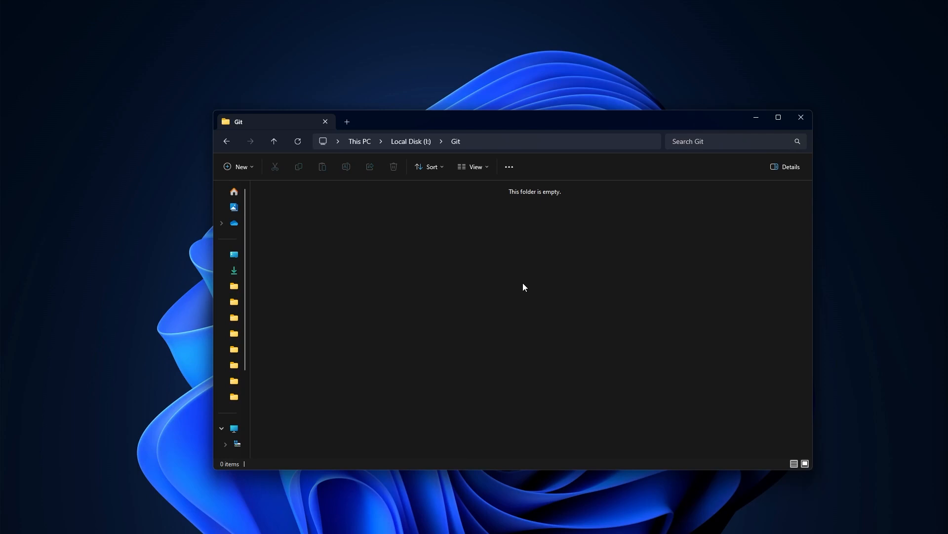
# Create a folder named GitLabTutorial inside the Git folder on drive I: and open it
pyautogui.rightClick(523, 284)
pyautogui.moveTo(617, 367)
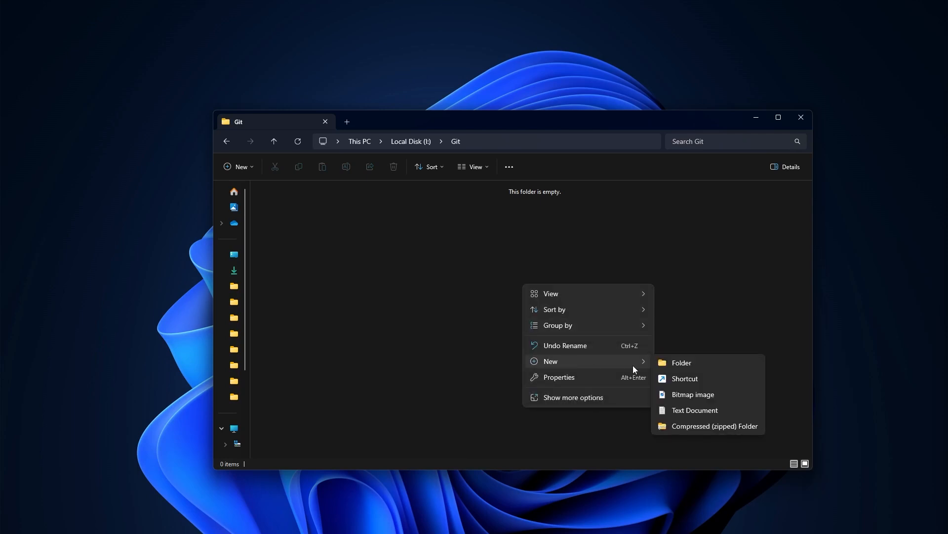
pyautogui.click(680, 363)
pyautogui.write('GitLabTutorial')
pyautogui.press('Return')
pyautogui.press('Return')
# Open Git Bash in the empty GitLabTutorial folder and set the global Git user.name to "AziApps"
pyautogui.rightClick(680, 368)
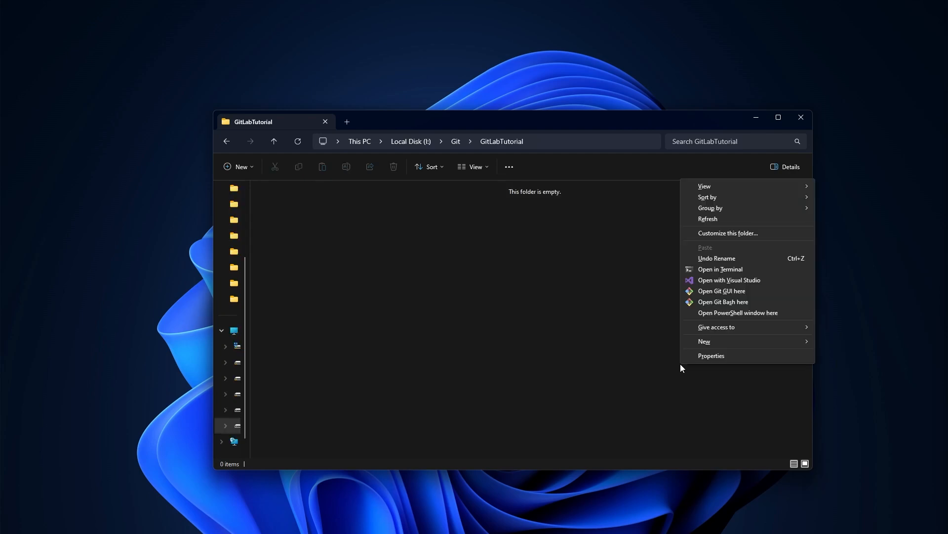
pyautogui.click(725, 300)
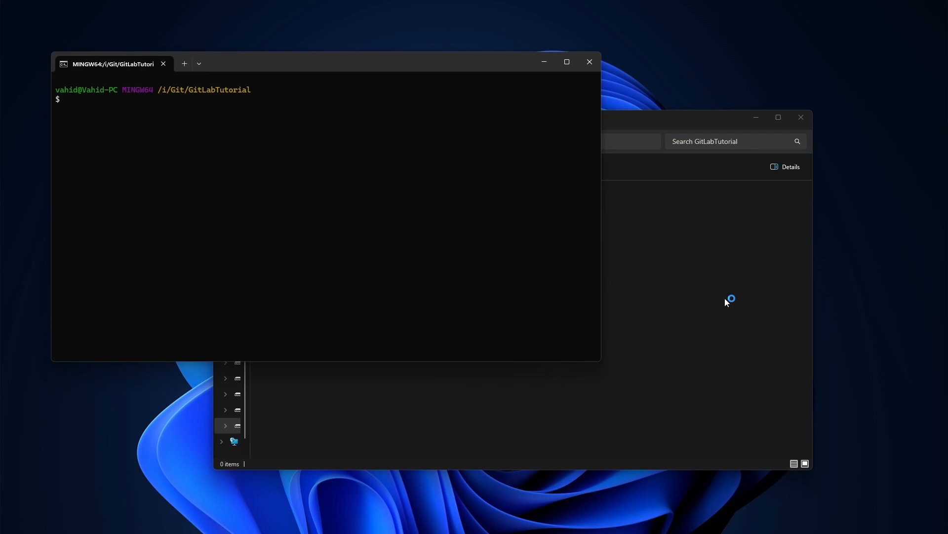
pyautogui.moveTo(401, 65); pyautogui.dragTo(594, 185)
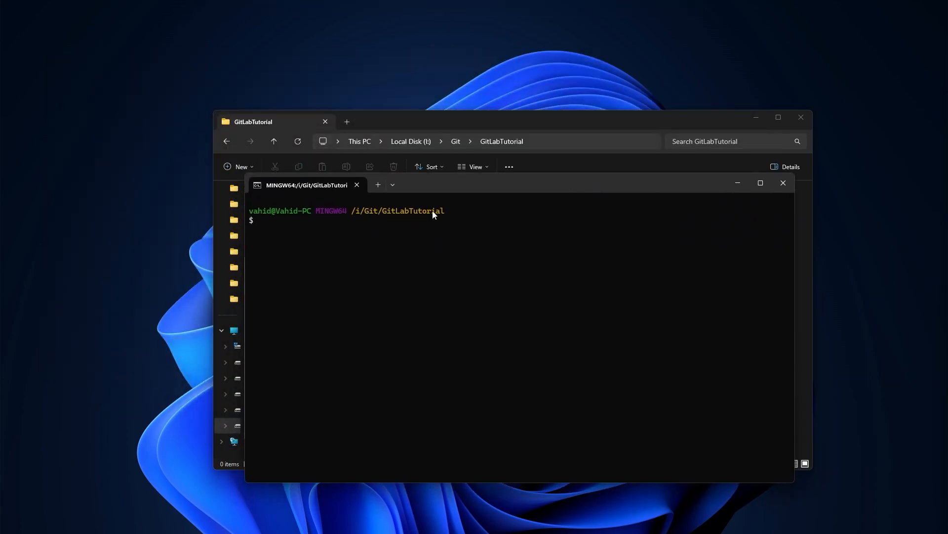
pyautogui.write('git config -')
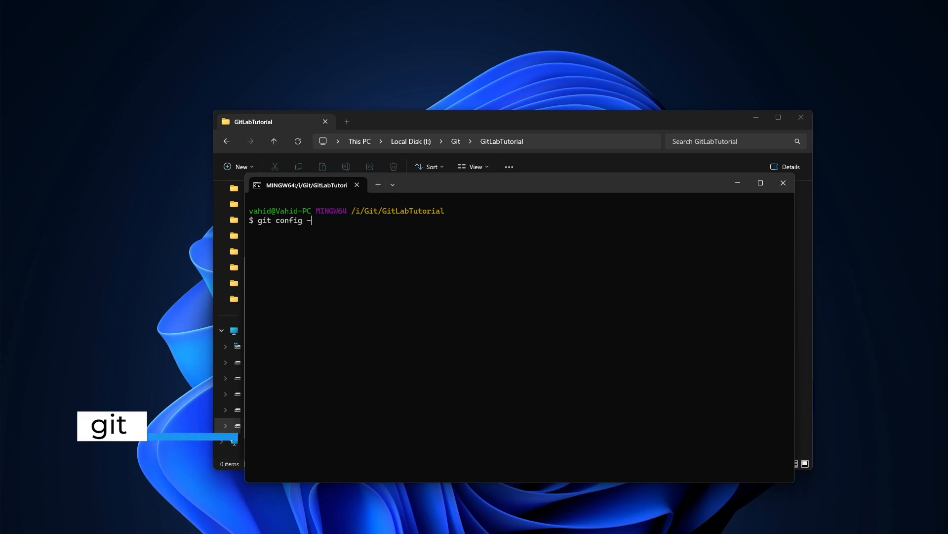
pyautogui.write('-global user.name ""')
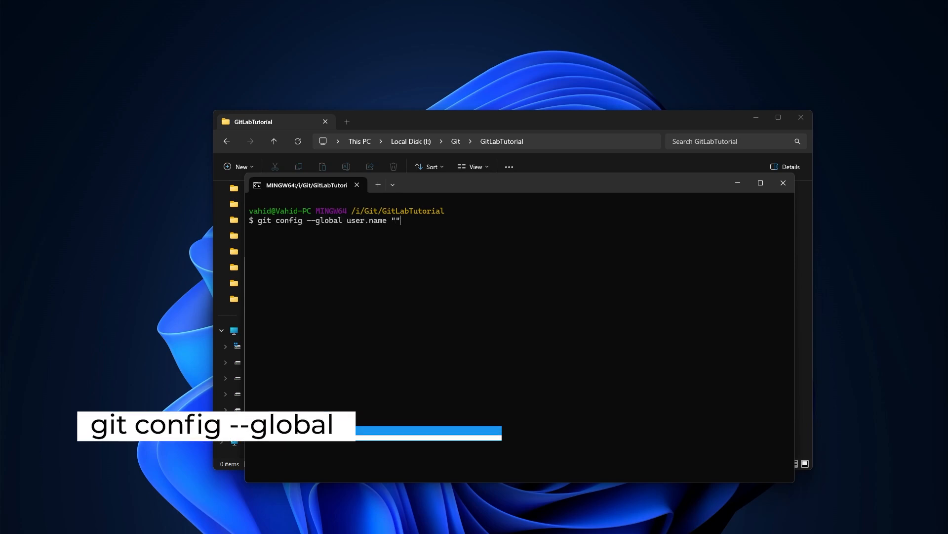
pyautogui.press('Left')
pyautogui.write('AziApps')
pyautogui.press('Return')
# Set the global Git user.email to the account's e-mail address
pyautogui.write('git ')
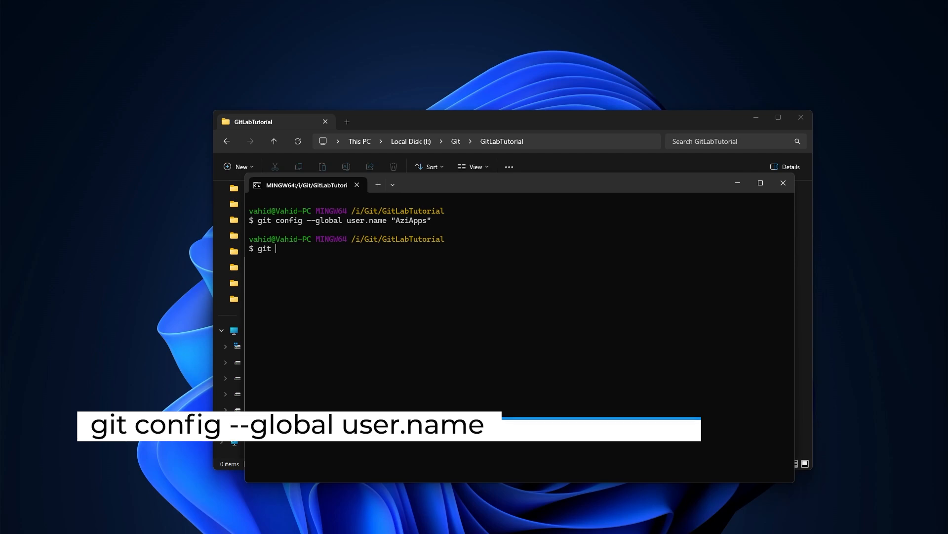
pyautogui.write('config --glob')
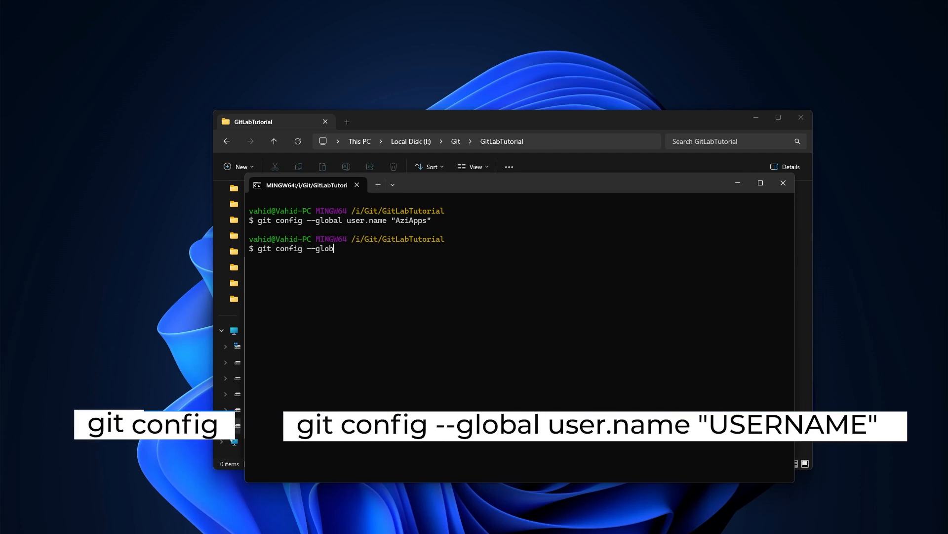
pyautogui.write('al user.email ""')
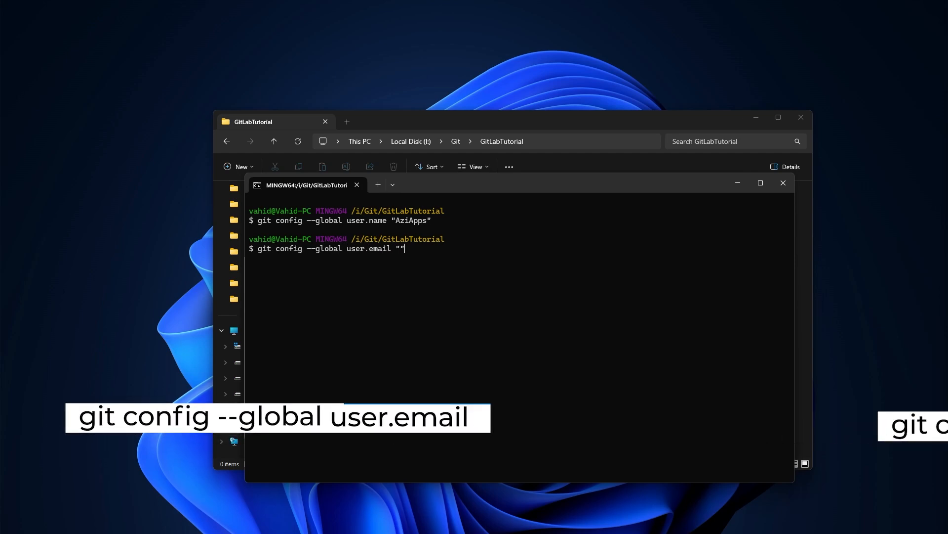
pyautogui.press('Left')
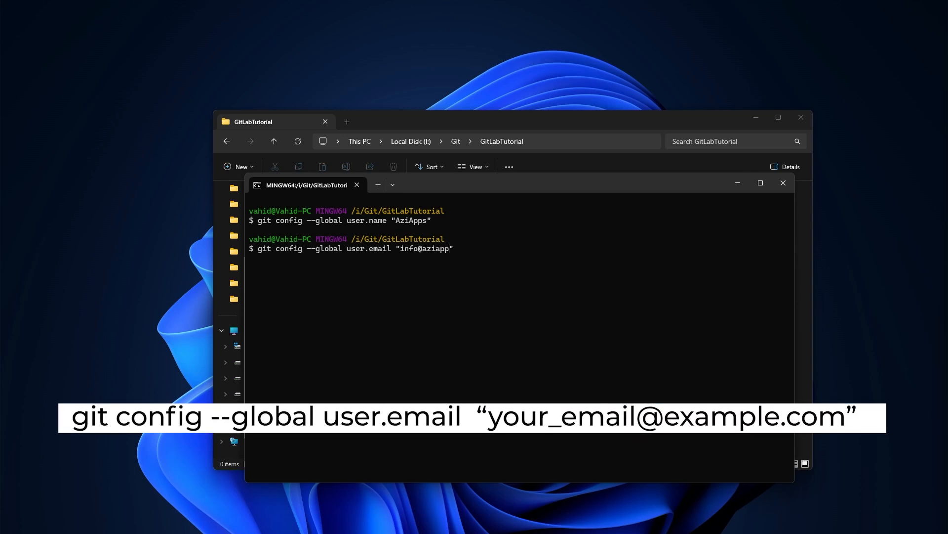
pyautogui.press('Return')
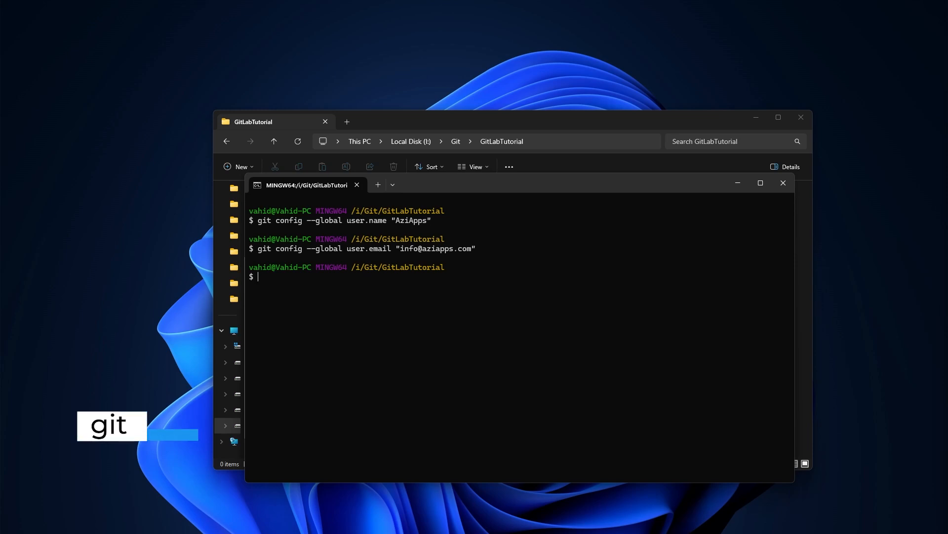
# Initialize a Git repository in the folder and add the GitLabTutorial project's copied GitLab URL as remote origin
pyautogui.write('git init')
pyautogui.press('Return')
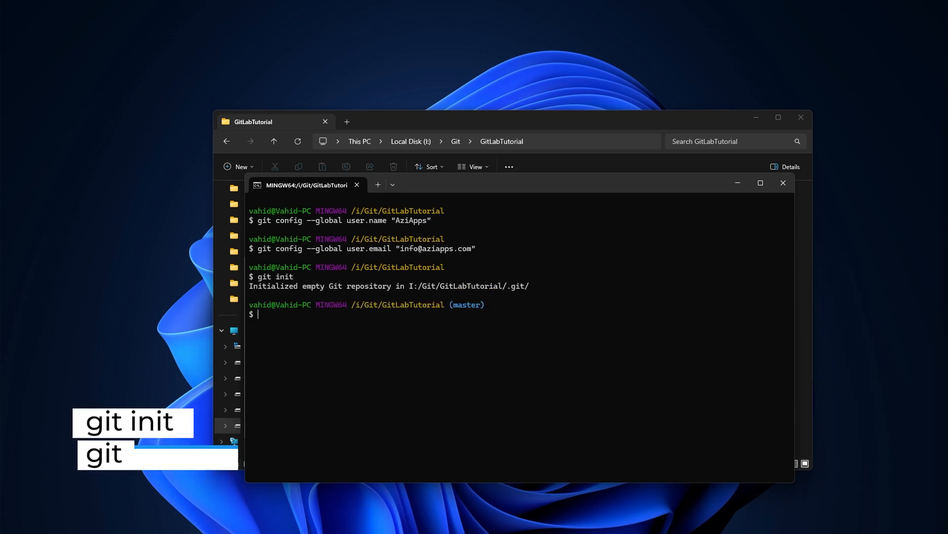
pyautogui.write('git remote ')
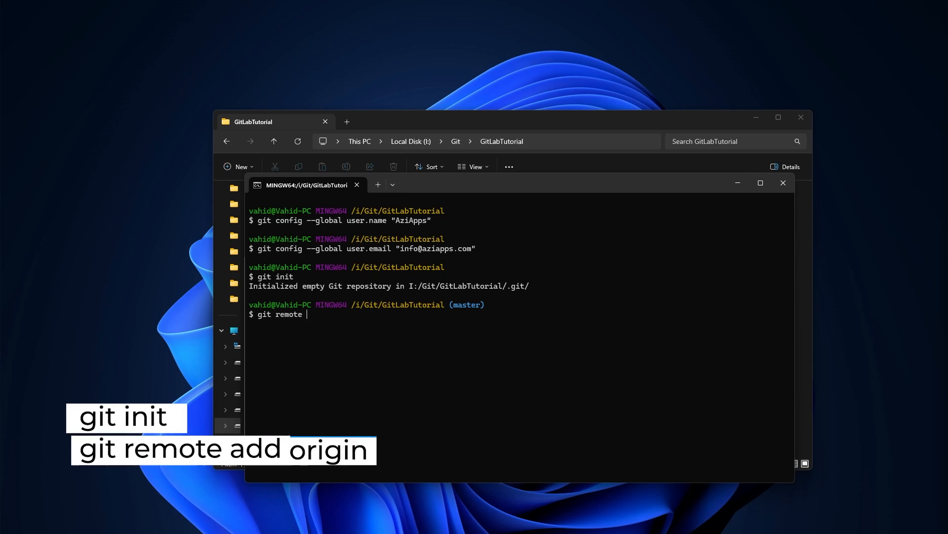
pyautogui.write('add origin')
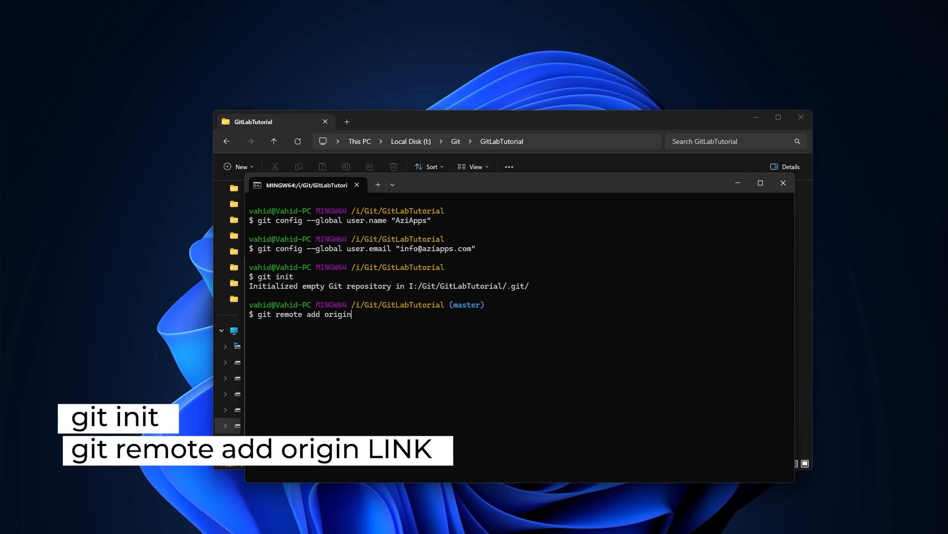
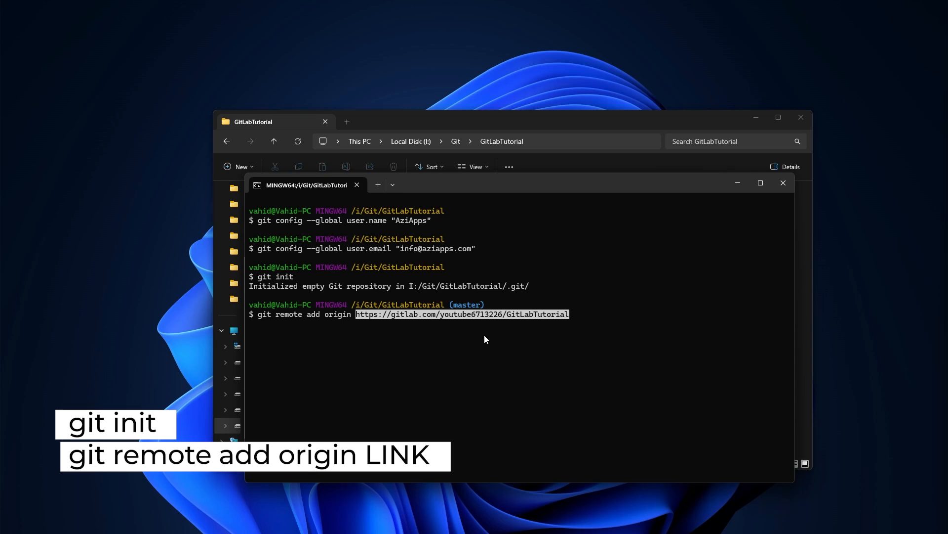
pyautogui.press('Return')
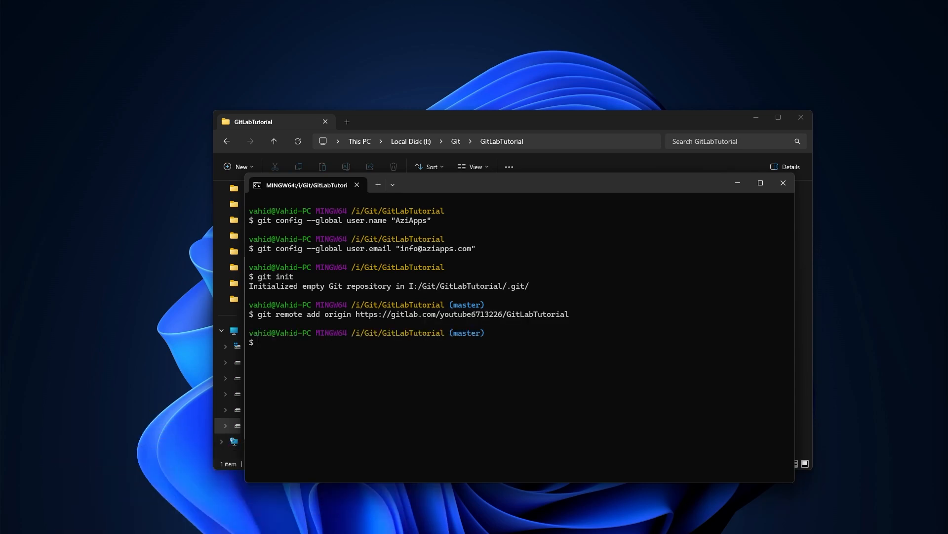
# Fetch from origin and list all local and remote branches with git branch -a
pyautogui.write('git fetch')
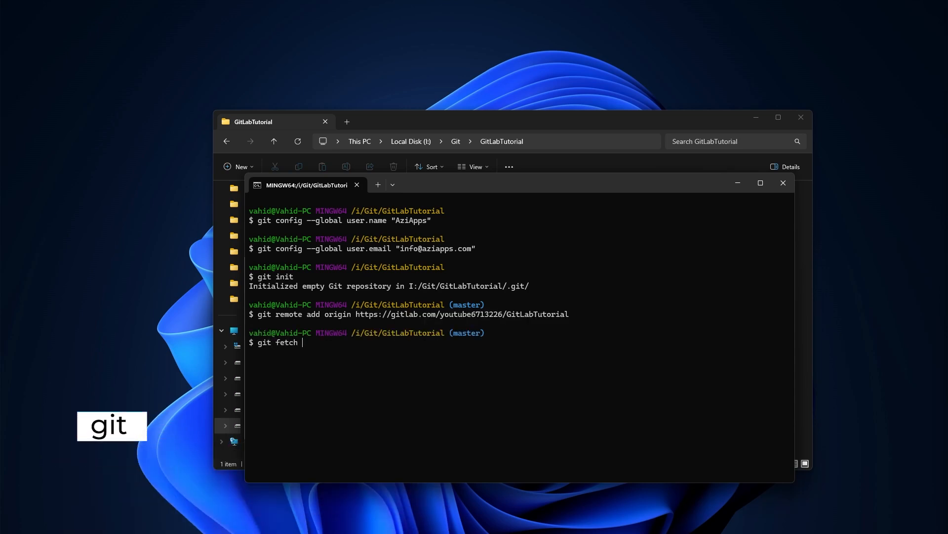
pyautogui.write(' origin')
pyautogui.press('Return')
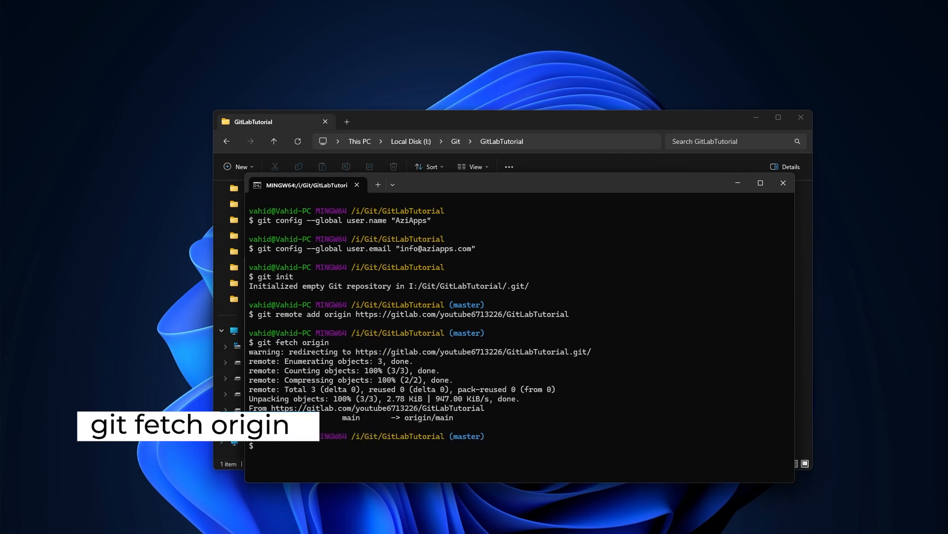
pyautogui.write('git br')
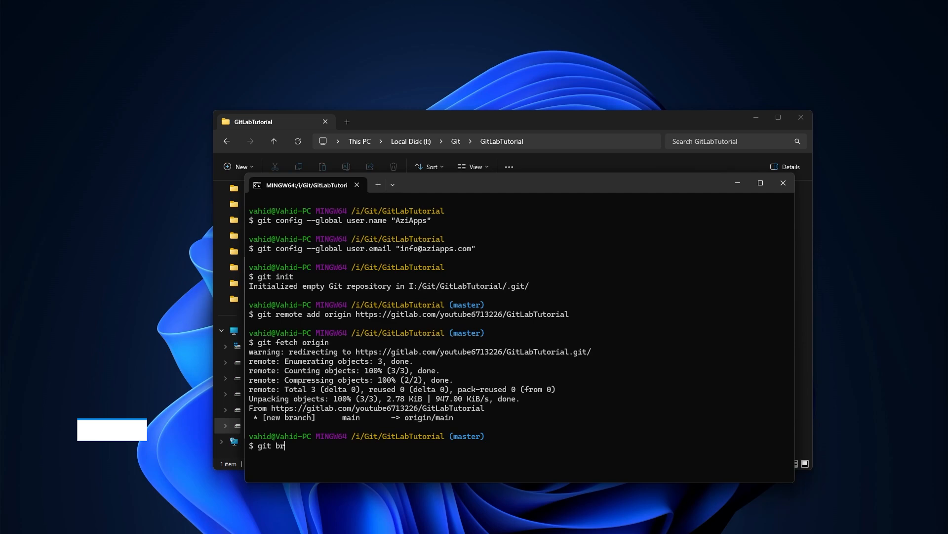
pyautogui.write('anch -a')
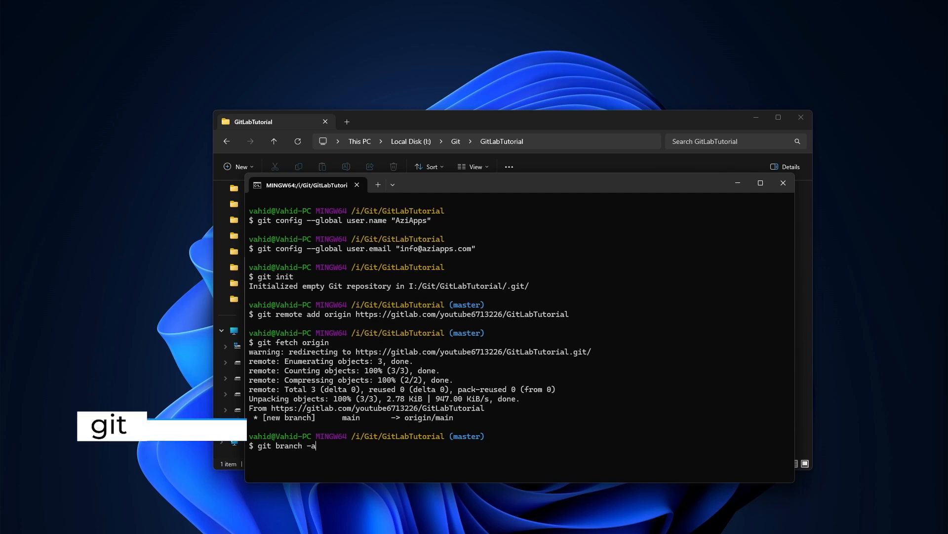
pyautogui.press('Return')
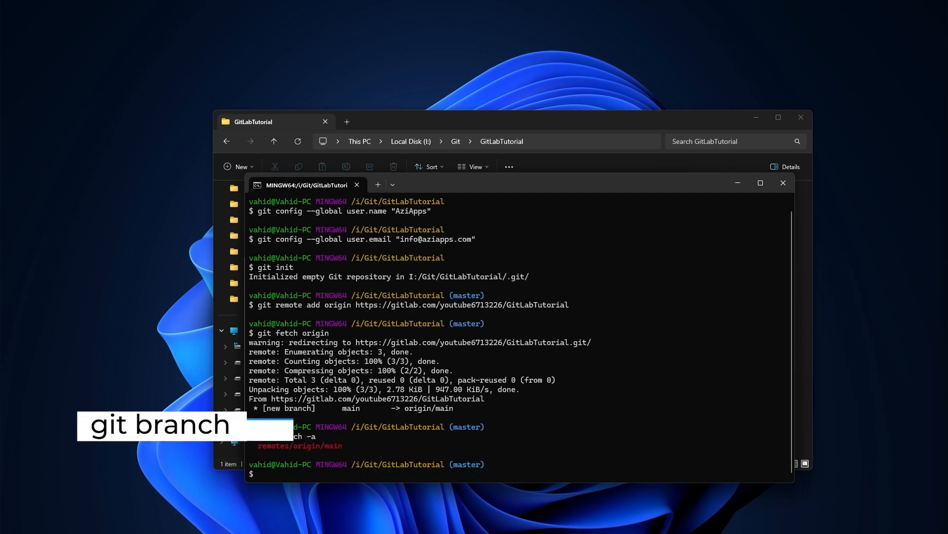
# Check out the main branch in the local repository
pyautogui.write('git check')
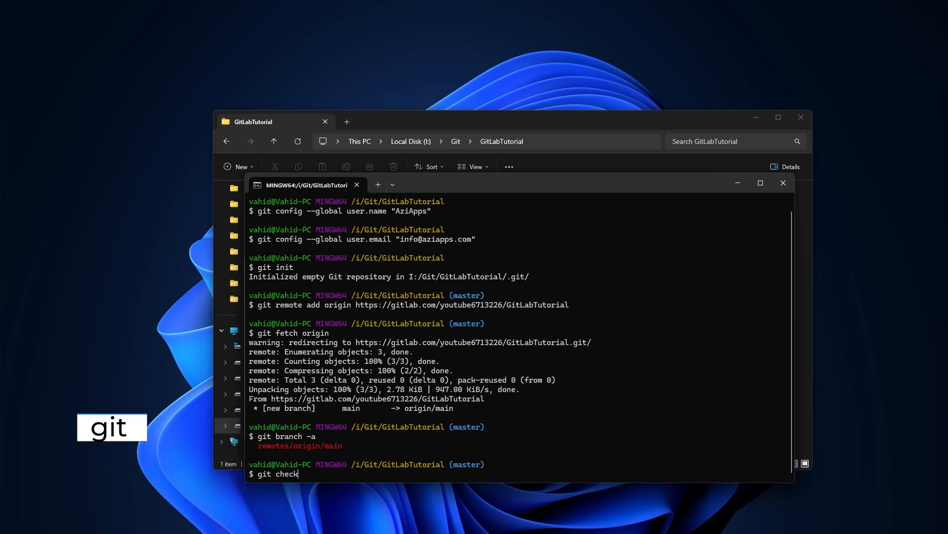
pyautogui.write('out main')
pyautogui.press('Return')
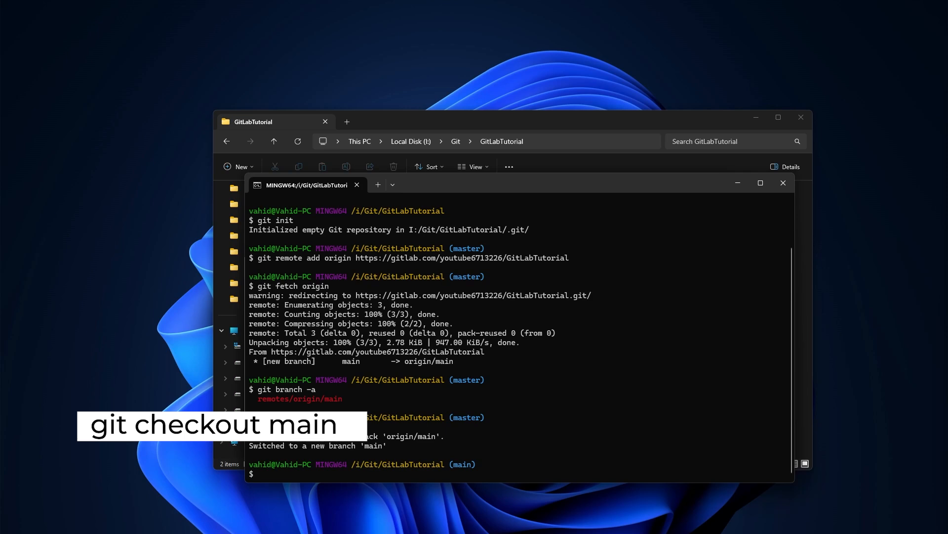
# Set the upstream of the local main branch to origin/main and close Git Bash
pyautogui.write('git branch --set-upstream-to')
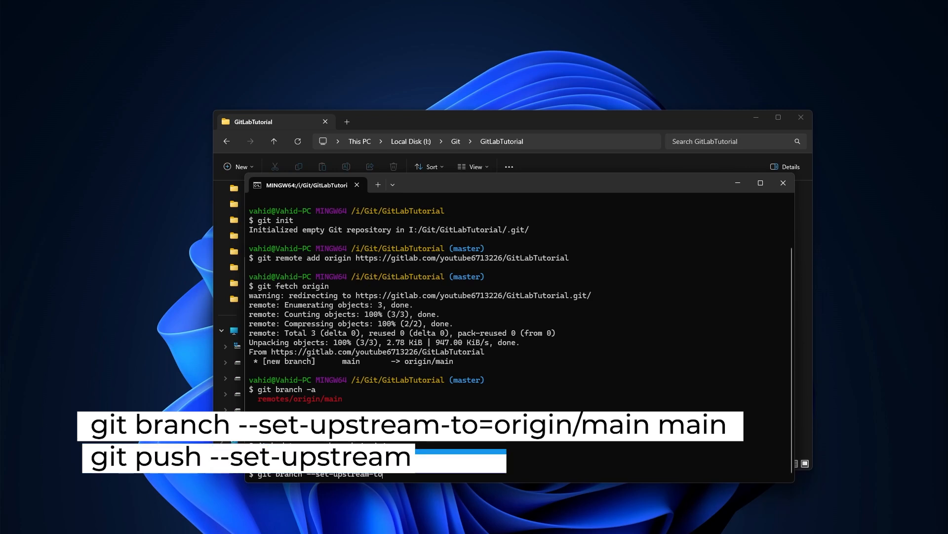
pyautogui.write('=origin/main main')
pyautogui.press('Return')
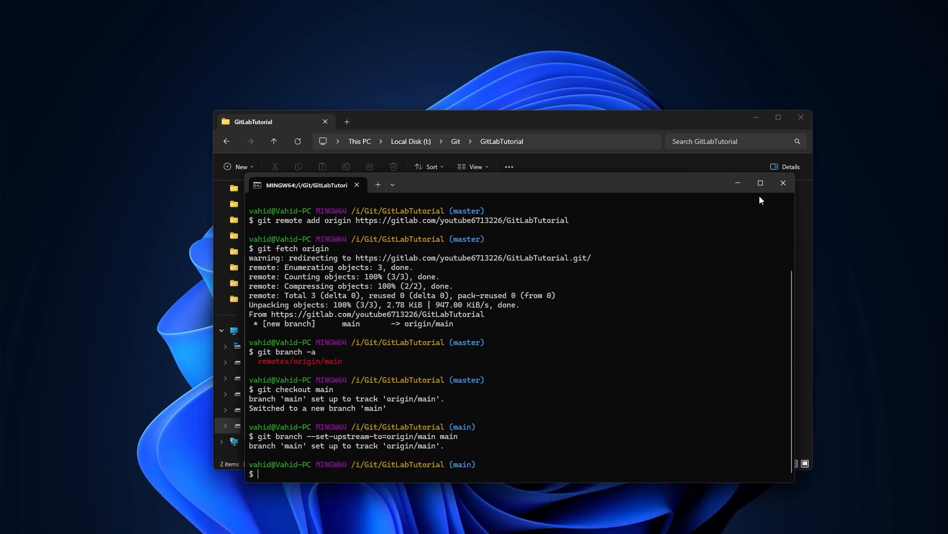
pyautogui.click(783, 183)
# Open the README file from the GitLabTutorial folder in Notepad
pyautogui.moveTo(423, 269); pyautogui.dragTo(315, 203)
pyautogui.moveTo(315, 202); pyautogui.dragTo(276, 192)
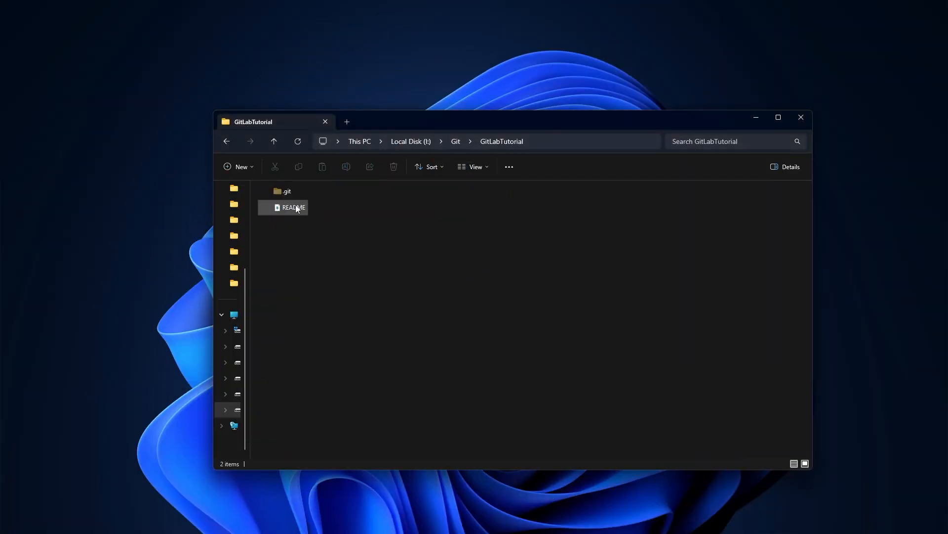
pyautogui.click(297, 208)
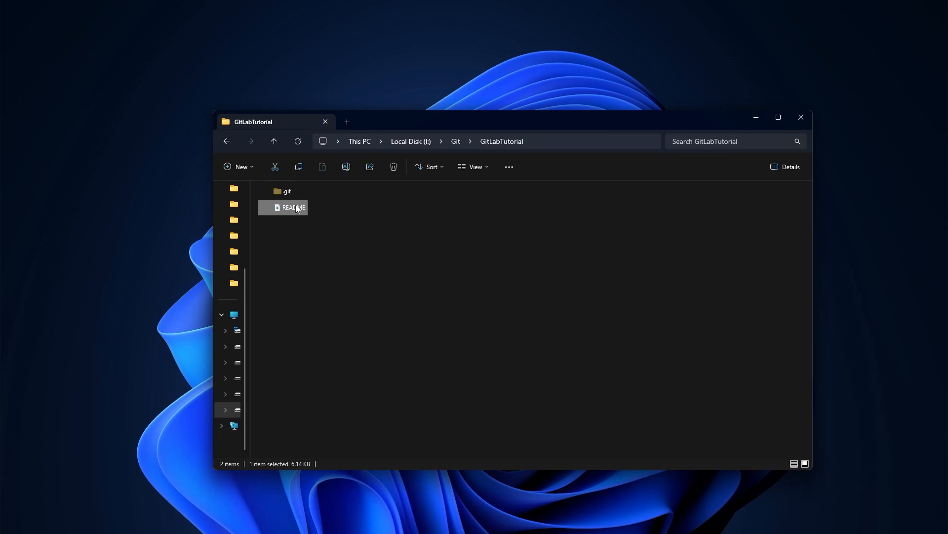
pyautogui.rightClick(296, 205)
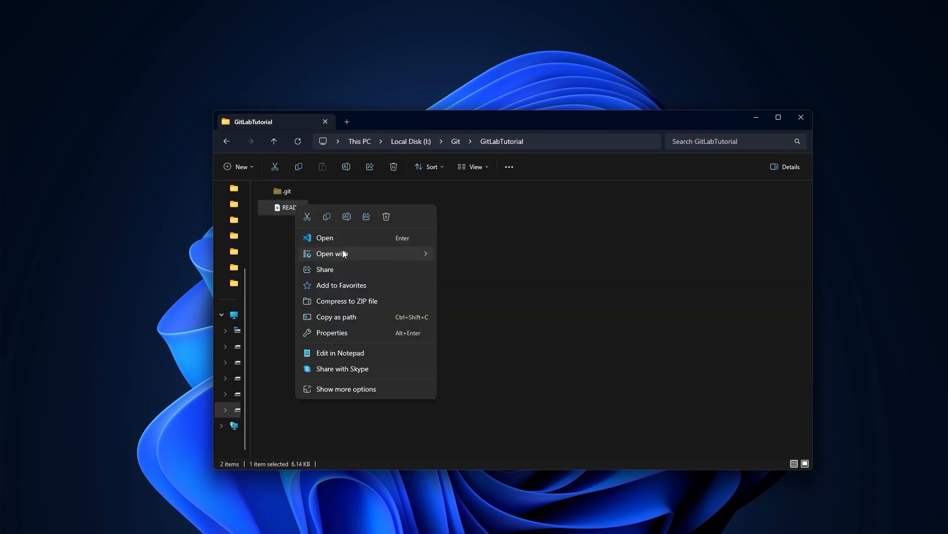
pyautogui.moveTo(366, 251)
pyautogui.click(453, 254)
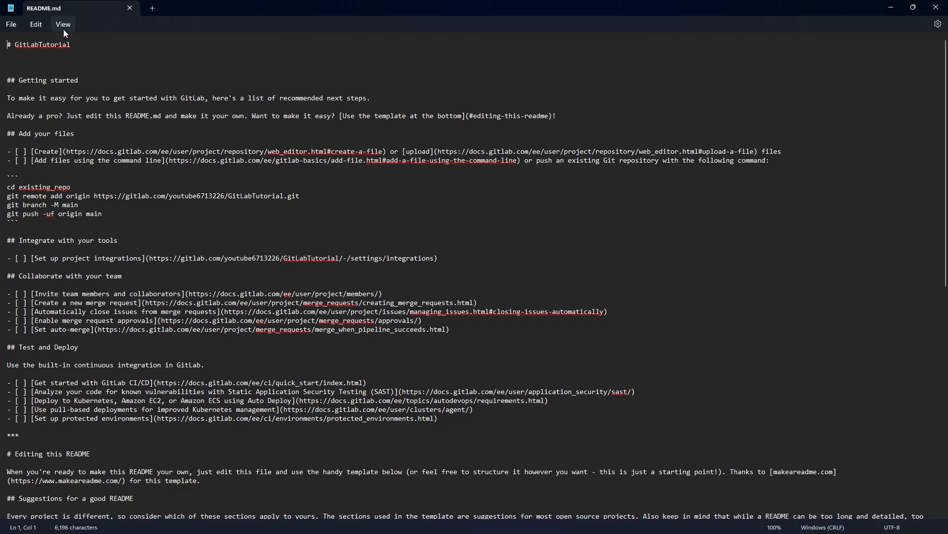
# Add the line "First change." above the GitLabTutorial heading in README.md and save the file
pyautogui.press('Return')
pyautogui.press('Up')
pyautogui.write('First change')
pyautogui.press('Return')
pyautogui.click(11, 24)
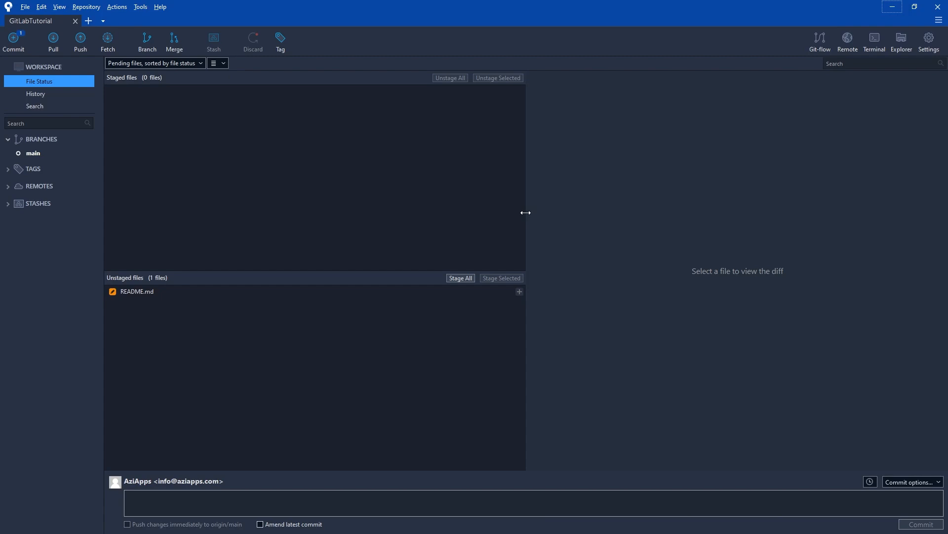
# Stage the modified README.md in Sourcetree and add the line "Second change." below the first change in the file
pyautogui.click(146, 292)
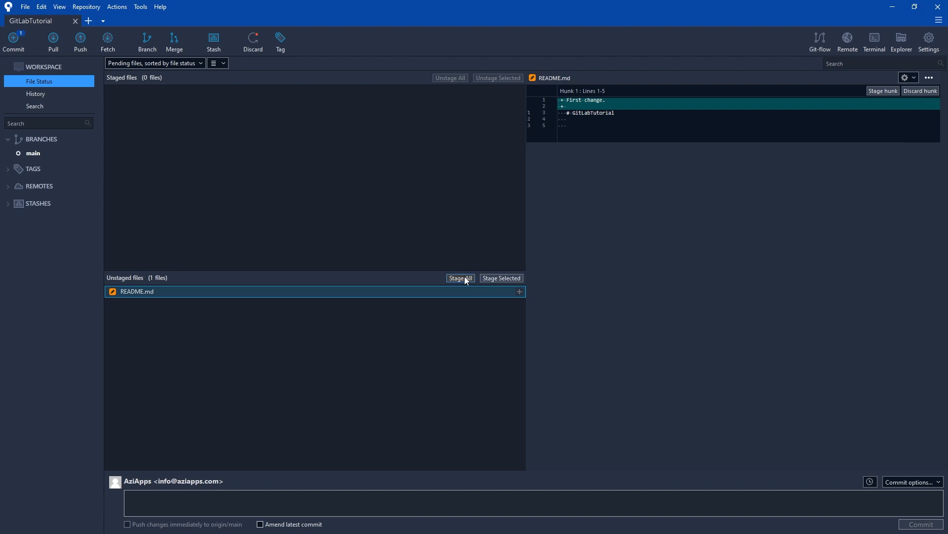
pyautogui.click(520, 291)
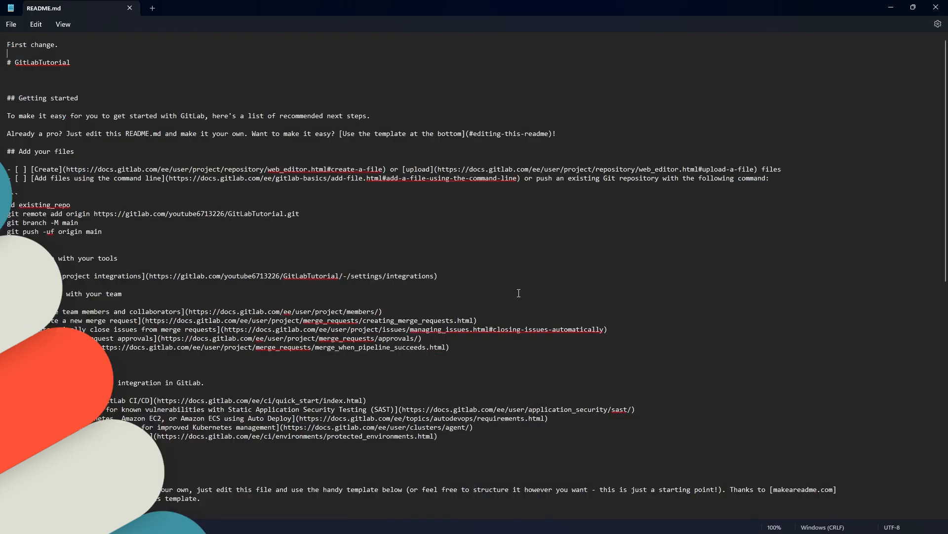
pyautogui.write('Second change.')
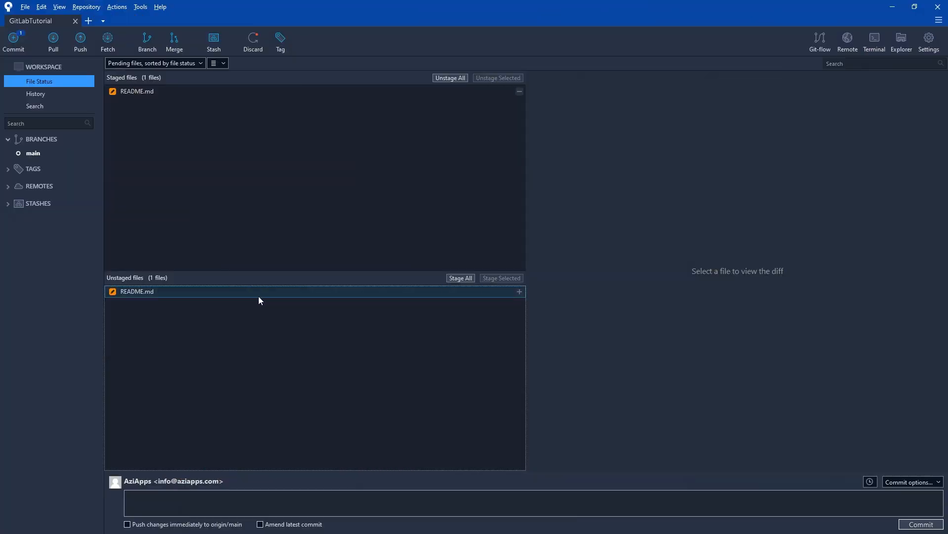
# Compare the diffs of the unstaged and staged versions of README.md in Sourcetree
pyautogui.click(259, 294)
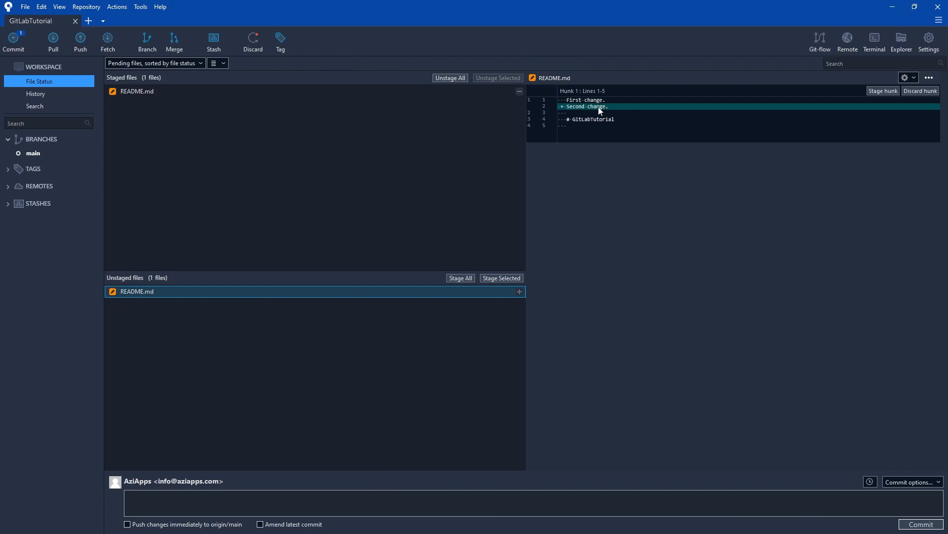
pyautogui.click(192, 93)
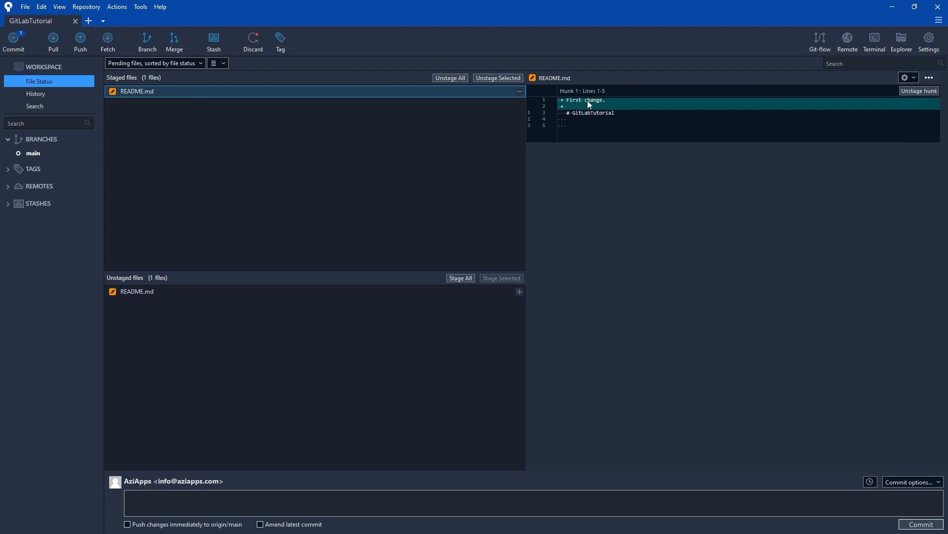
pyautogui.click(445, 294)
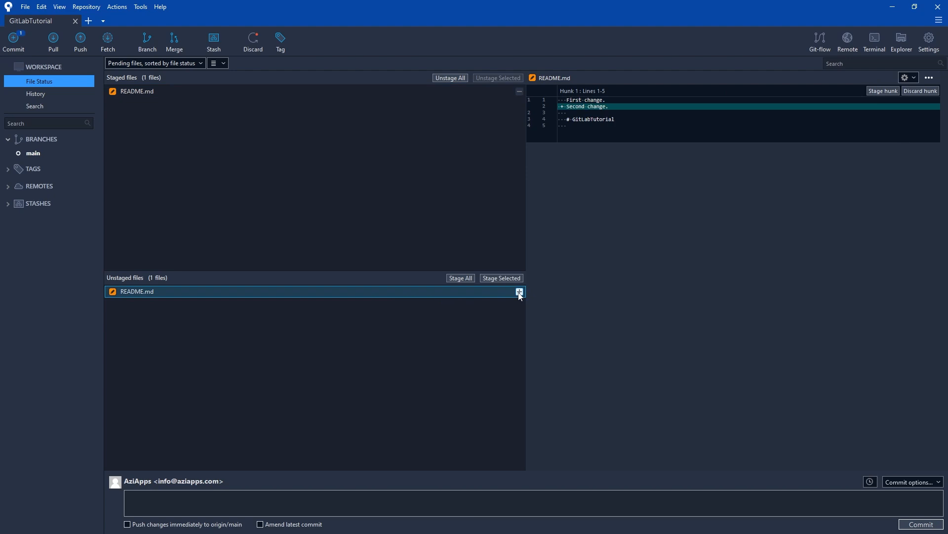
# Discard the unstaged changes to README.md in Sourcetree, keeping the staged version
pyautogui.rightClick(426, 293)
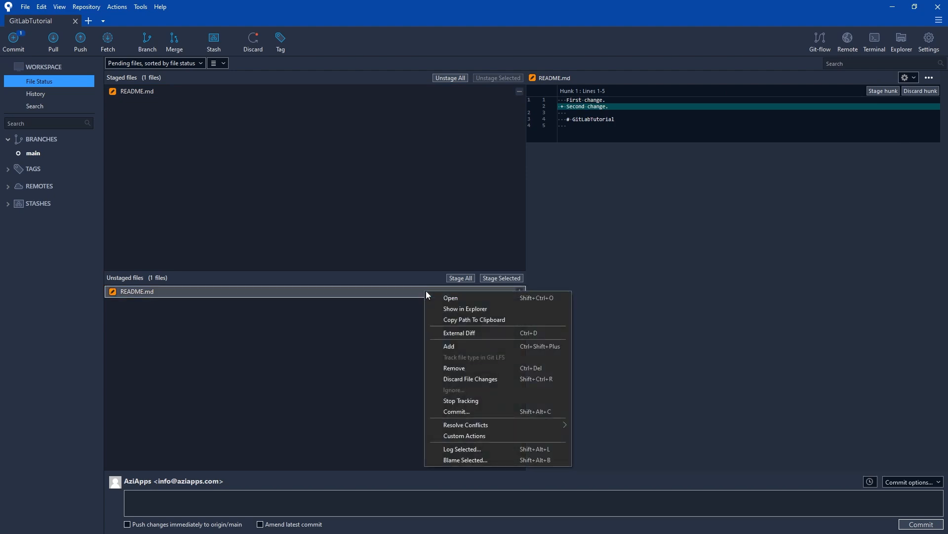
pyautogui.click(492, 379)
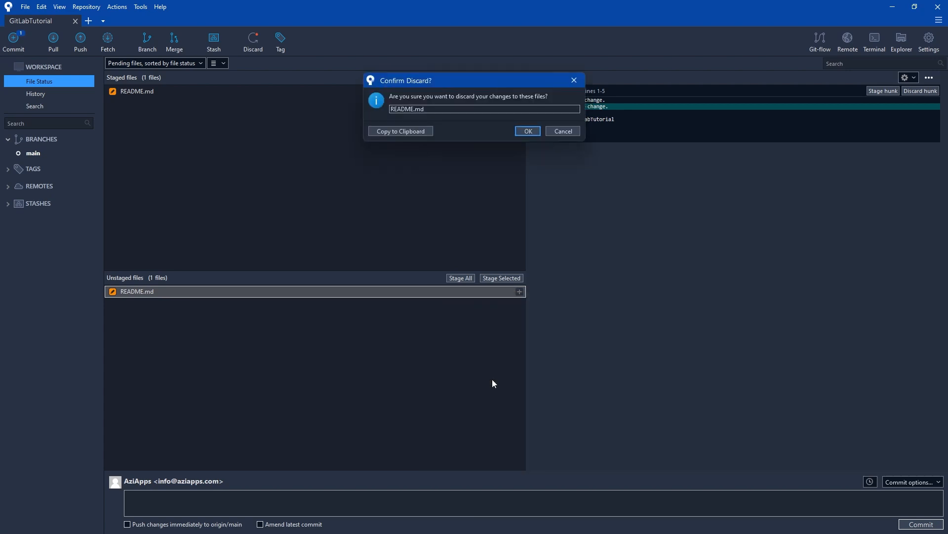
pyautogui.click(527, 131)
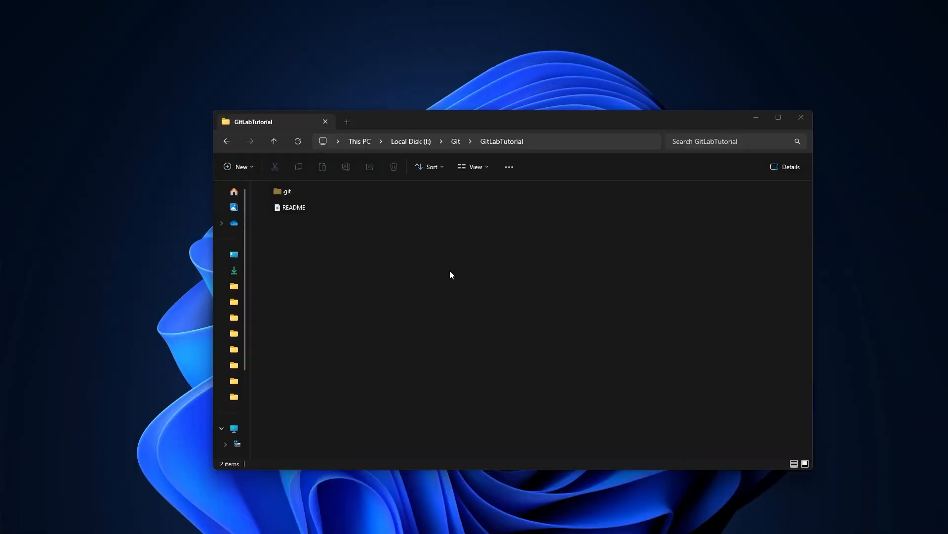
# Open Git Bash in the GitLabTutorial folder and check the repository state with git status
pyautogui.rightClick(450, 274)
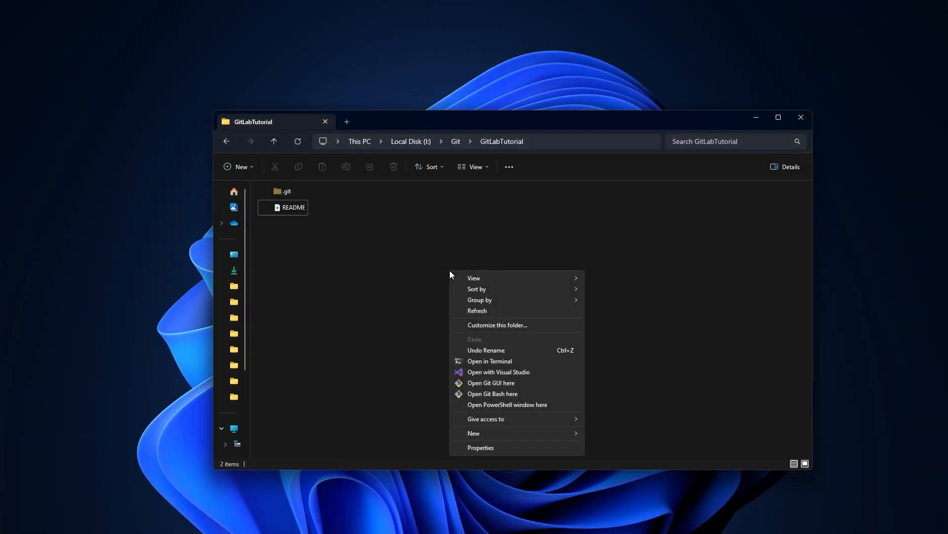
pyautogui.click(496, 392)
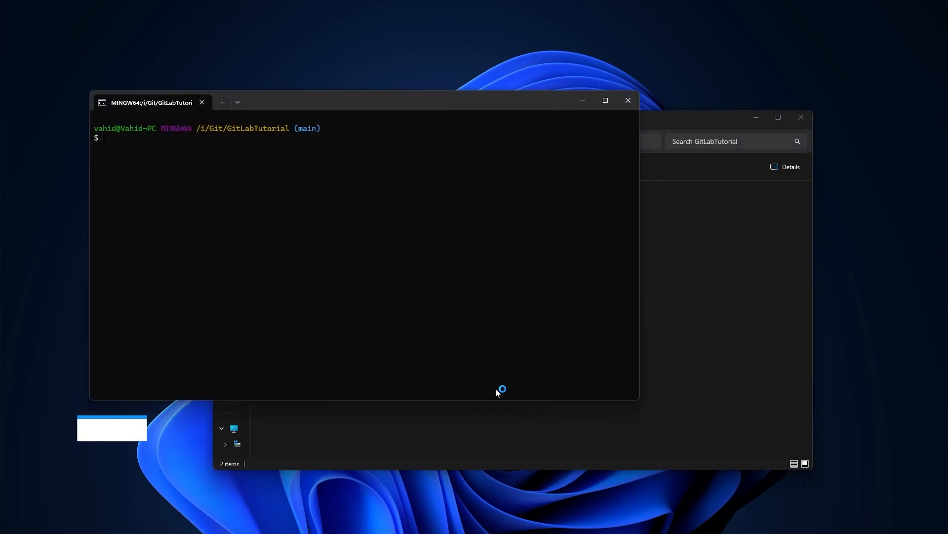
pyautogui.write('git status')
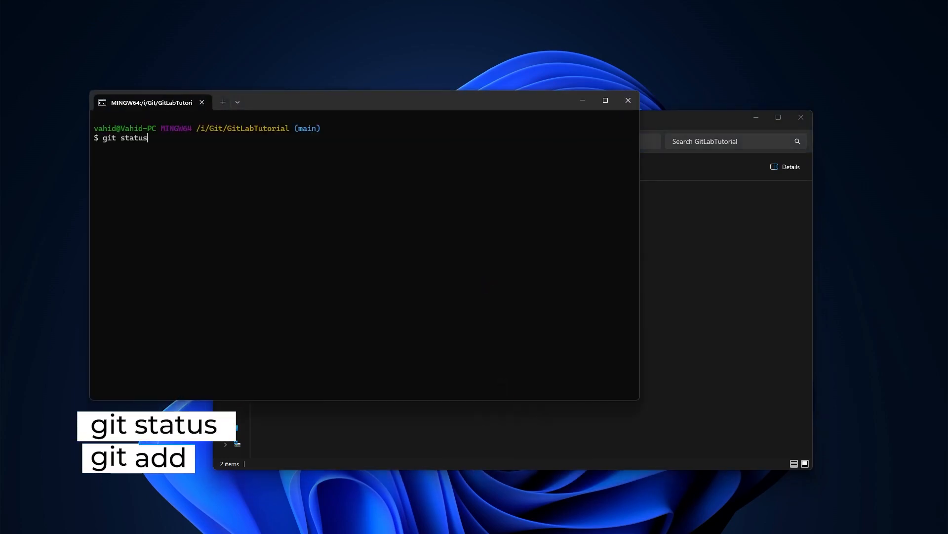
pyautogui.press('Return')
# Stage all changes in Git Bash with "git add ." and check the repository status again
pyautogui.write('g')
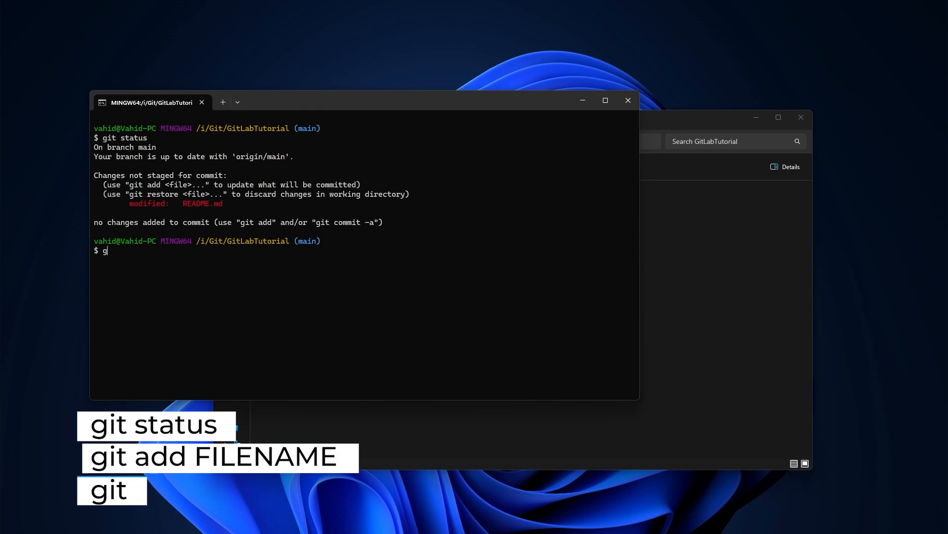
pyautogui.write('it add READ')
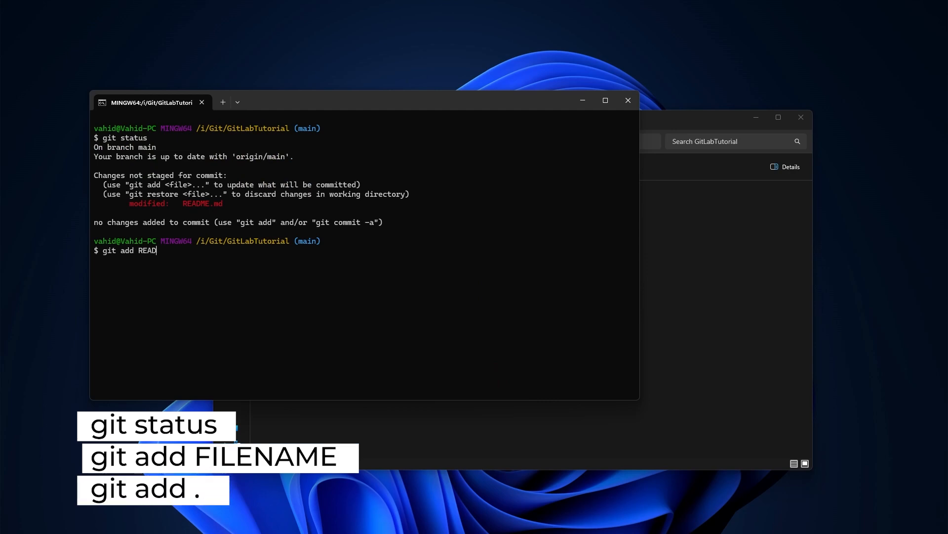
pyautogui.press('BackSpace')
pyautogui.press('BackSpace')
pyautogui.press('BackSpace')
pyautogui.press('BackSpace')
pyautogui.press('BackSpace')
pyautogui.press('BackSpace')
pyautogui.press('BackSpace')
pyautogui.press('BackSpace')
pyautogui.press('BackSpace')
pyautogui.press('Return')
pyautogui.write('git')
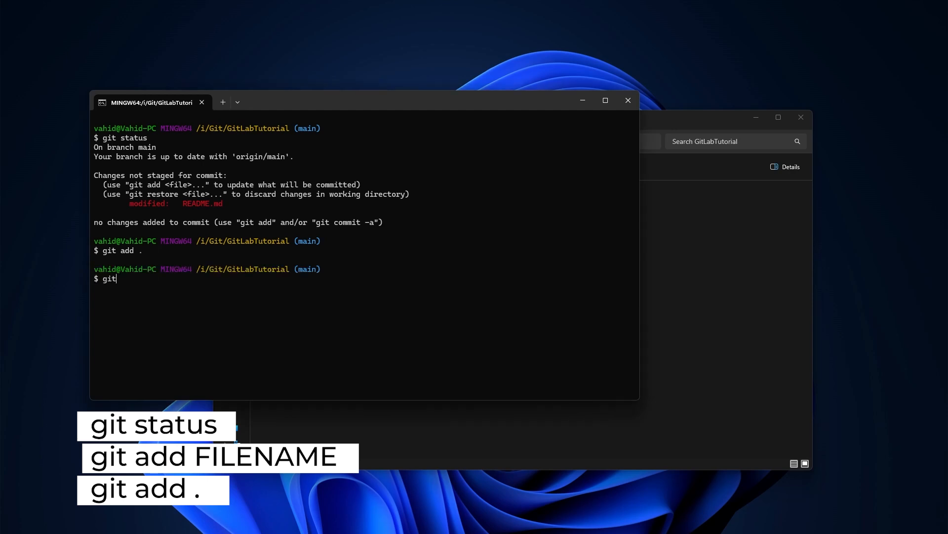
pyautogui.write(' status')
pyautogui.press('Return')
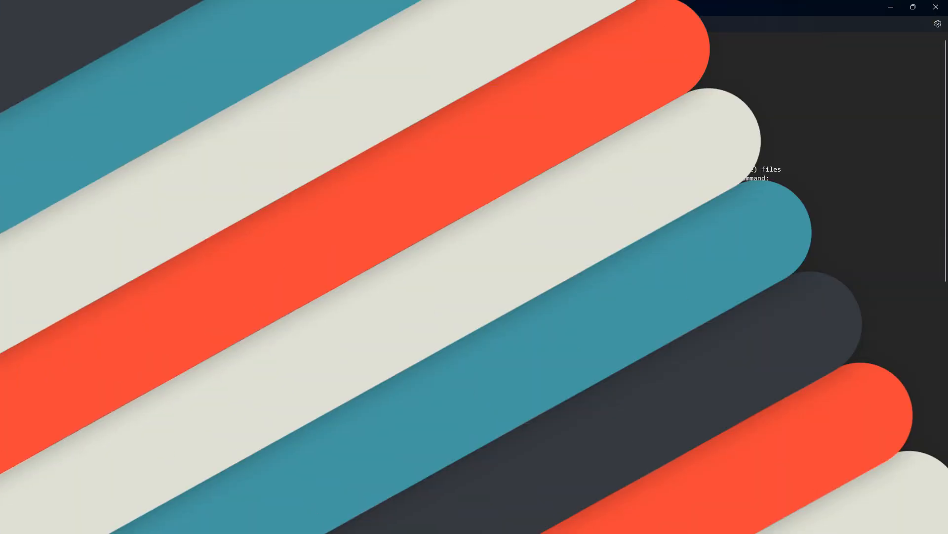
# Add the line "Second change." below the first change in README.md in Notepad, and run git status in Git Bash
pyautogui.write('Seo')
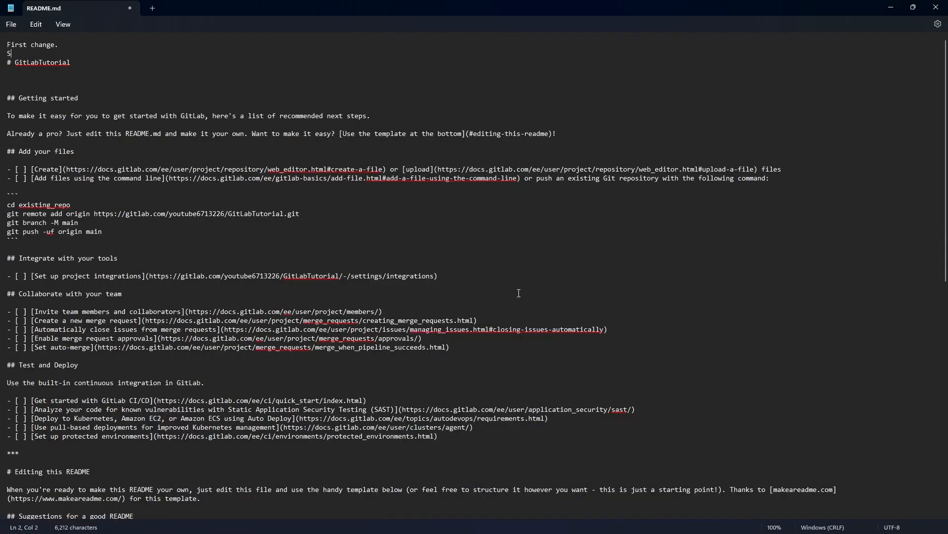
pyautogui.write('nd change.')
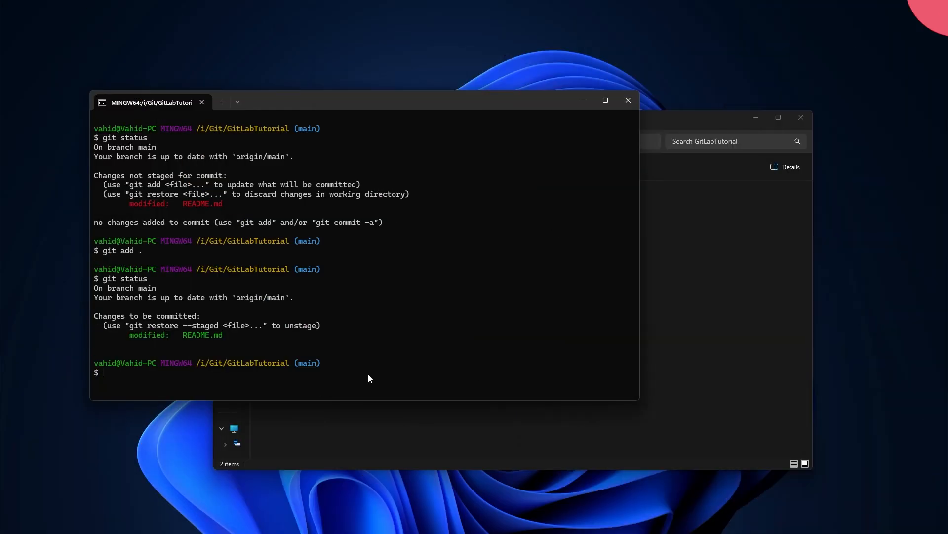
pyautogui.write('git ')
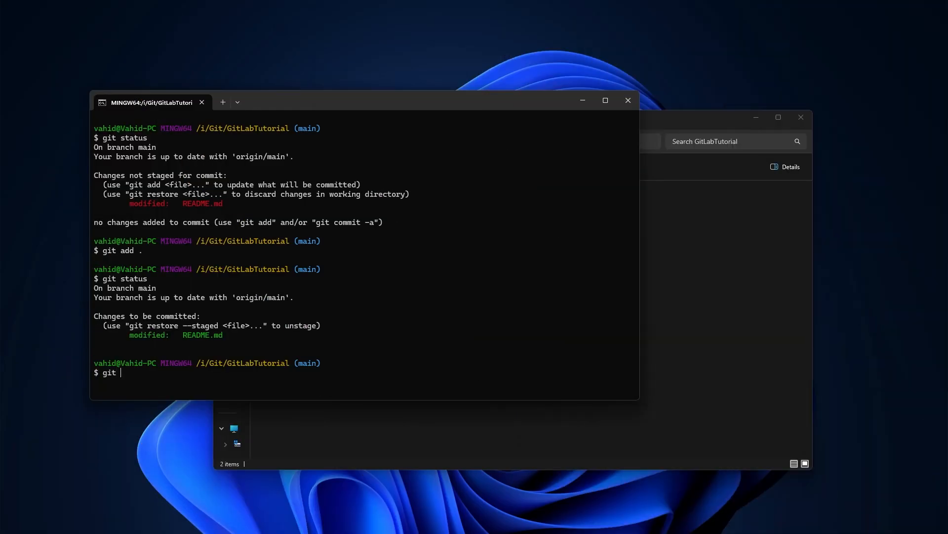
pyautogui.write('status')
pyautogui.press('Return')
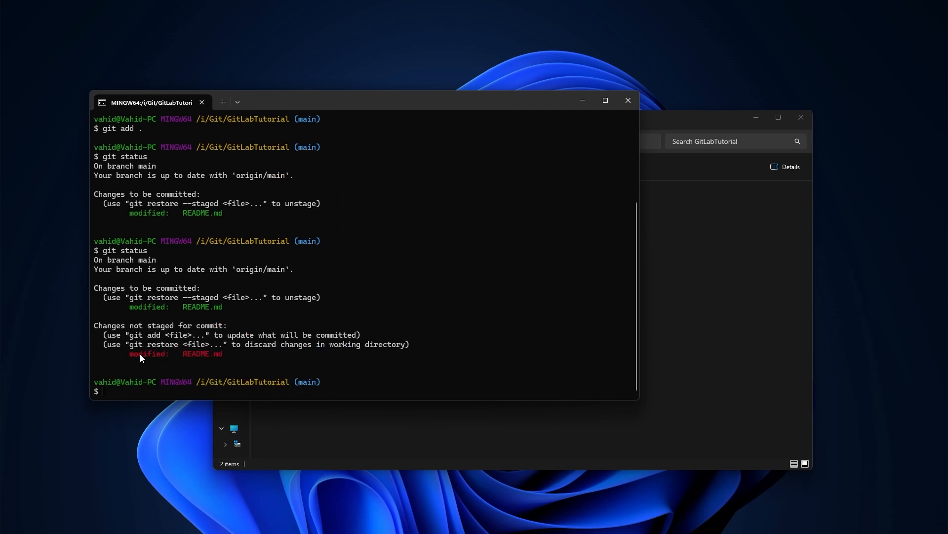
# Discard all unstaged changes in Git Bash with "git restore ."
pyautogui.write('git ')
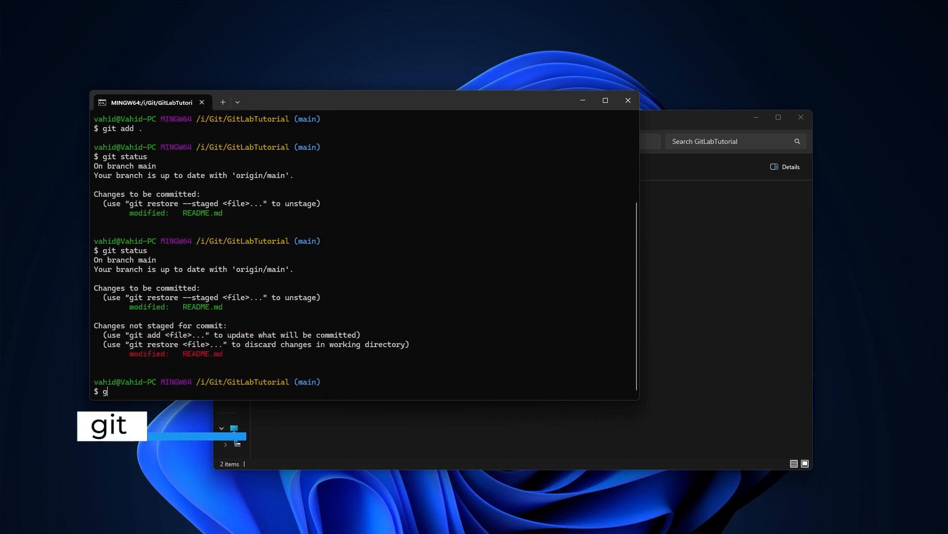
pyautogui.write('restore')
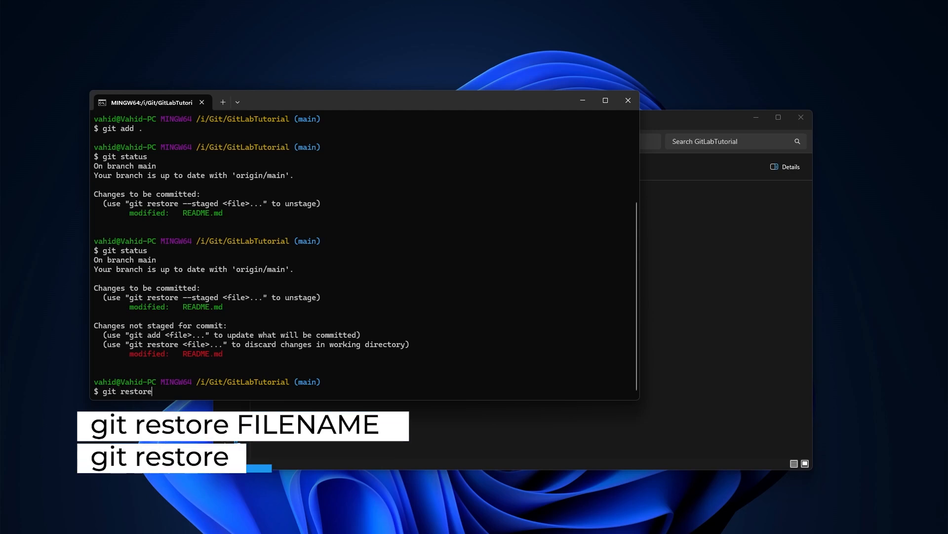
pyautogui.write(' README.m')
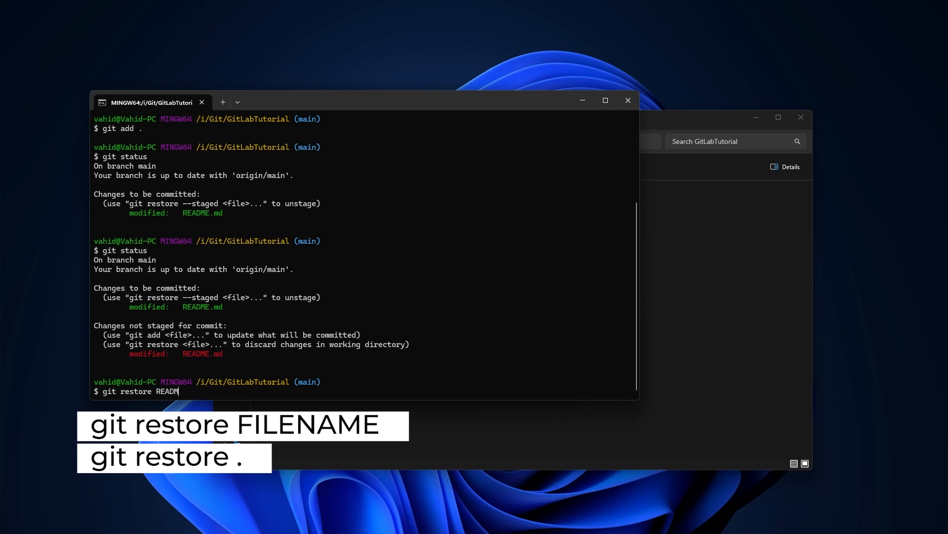
pyautogui.press('BackSpace')
pyautogui.press('BackSpace')
pyautogui.press('BackSpace')
pyautogui.press('BackSpace')
pyautogui.press('BackSpace')
pyautogui.press('BackSpace')
pyautogui.press('BackSpace')
pyautogui.press('BackSpace')
pyautogui.write('.')
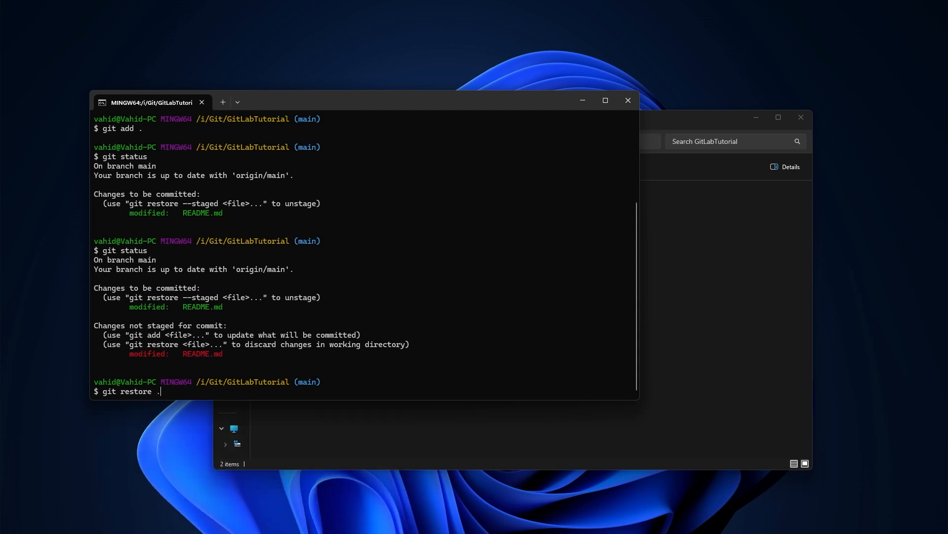
pyautogui.press('Return')
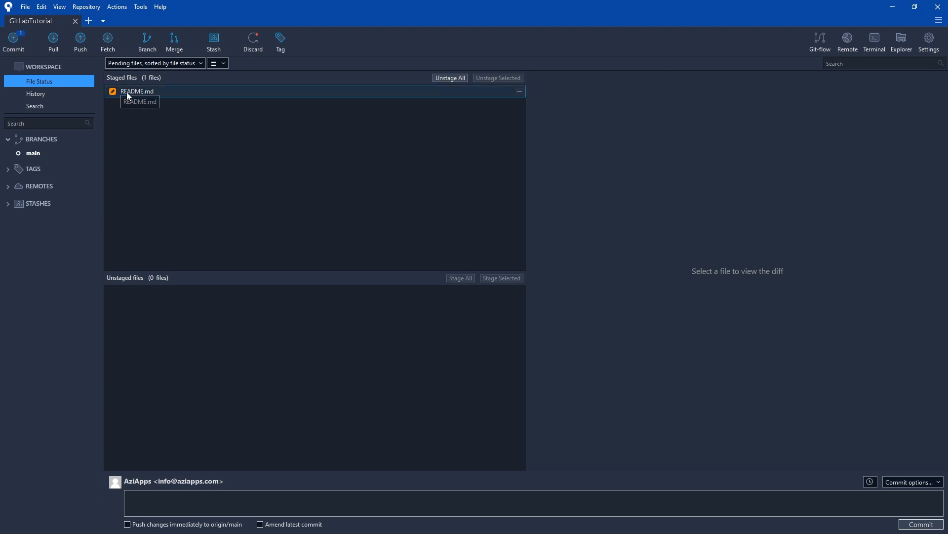
# Commit the staged README.md in Sourcetree with the message "First commit." and return to the file status view
pyautogui.click(192, 501)
pyautogui.write('First commit.')
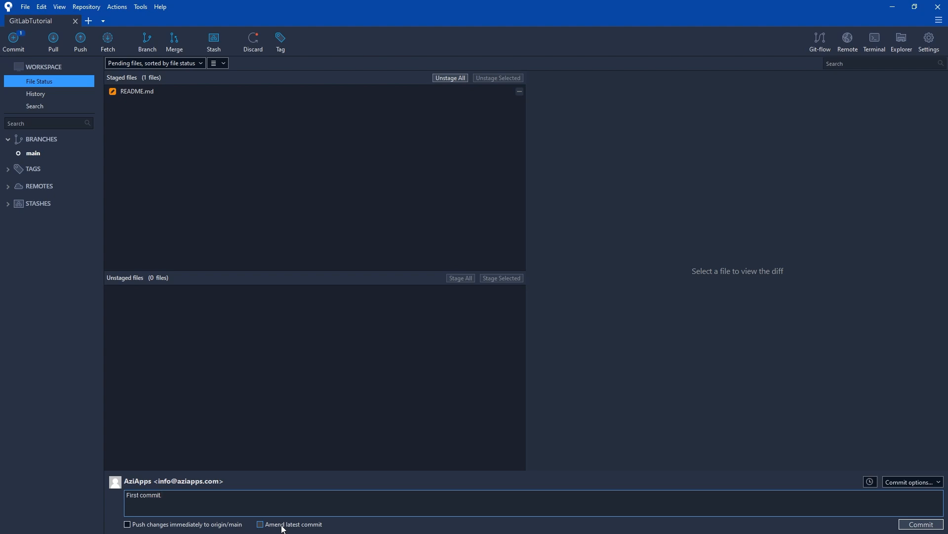
pyautogui.click(922, 524)
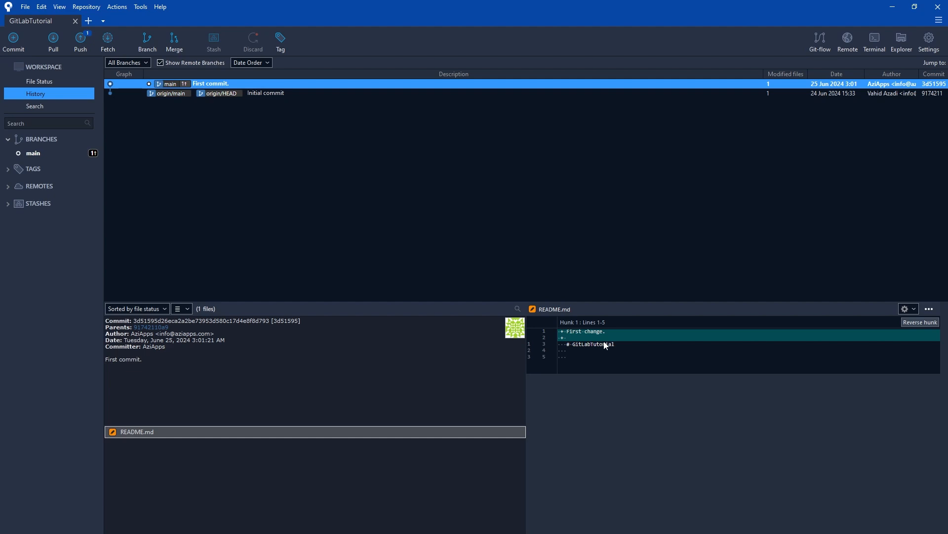
pyautogui.click(39, 82)
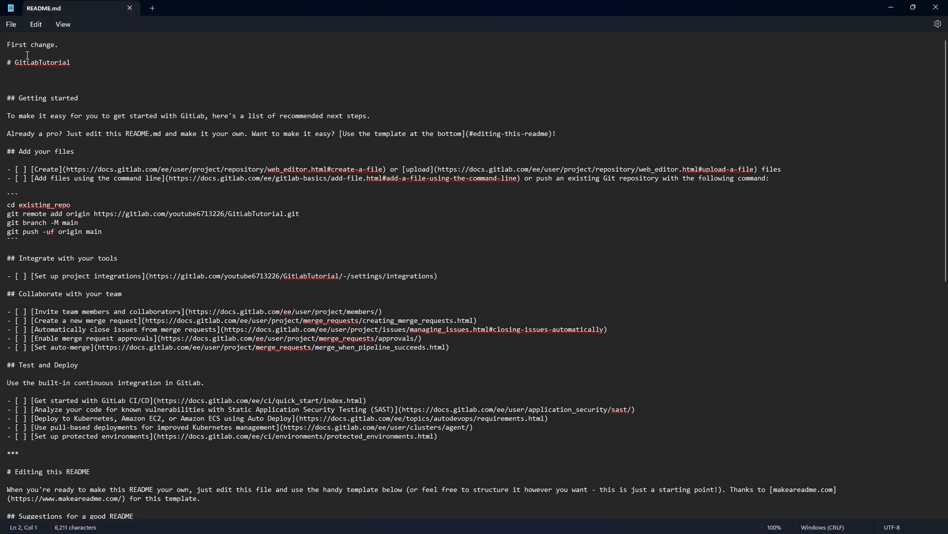
# Add the line "New second change." below the first change in README.md and stage the file in Sourcetree
pyautogui.write('New second change.')
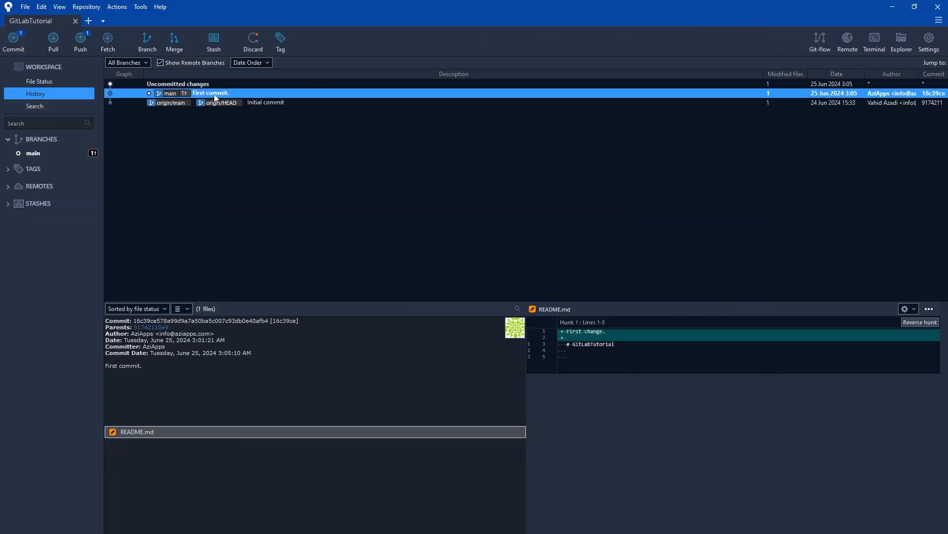
pyautogui.click(49, 82)
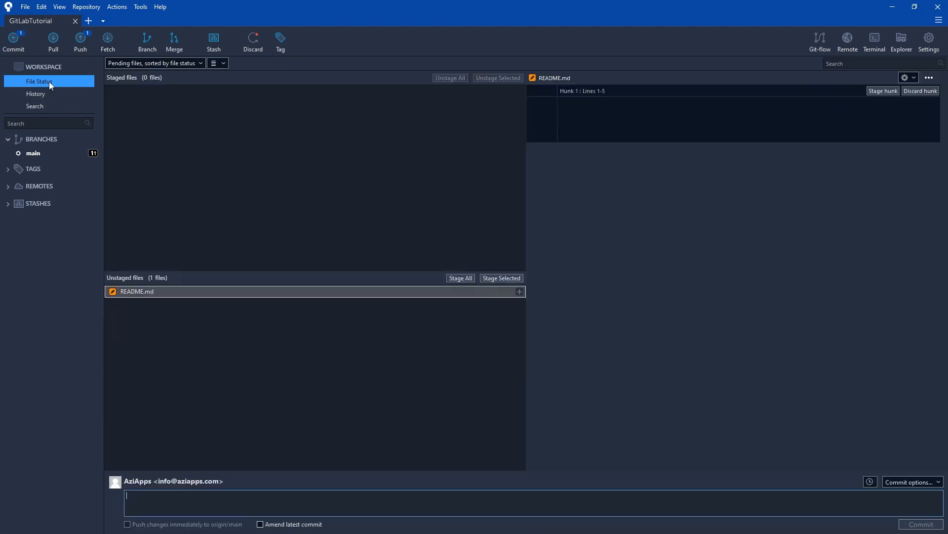
pyautogui.click(204, 290)
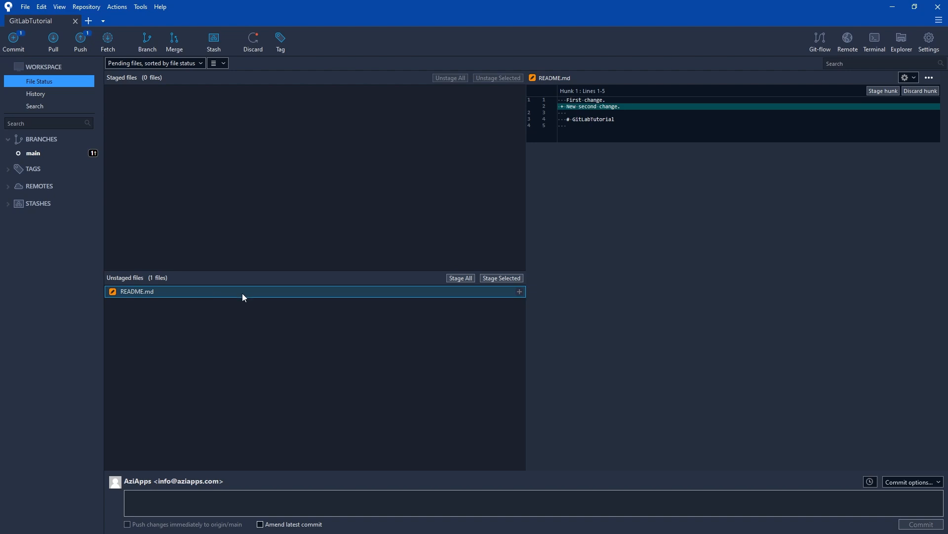
pyautogui.click(519, 292)
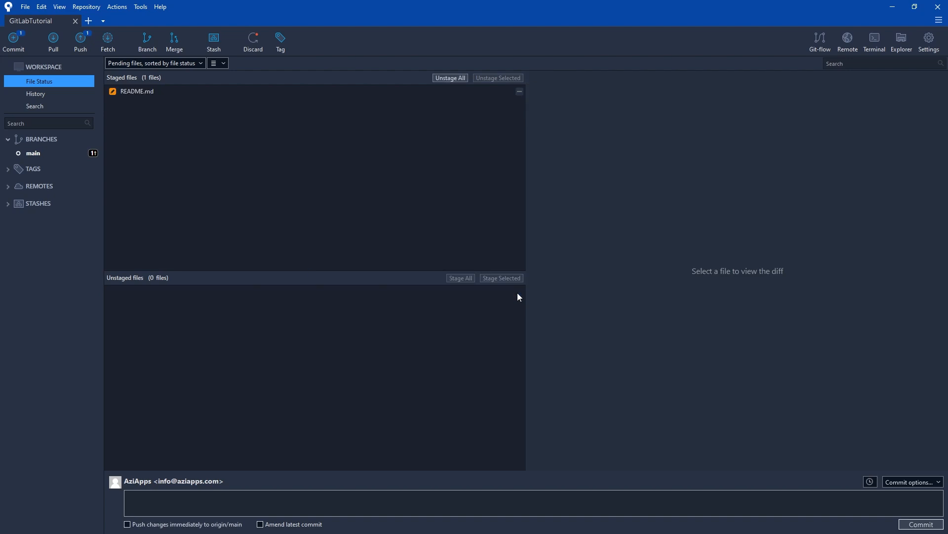
# Amend the latest commit with the staged README.md, changing its message to "Last commit."
pyautogui.click(264, 524)
pyautogui.click(152, 502)
pyautogui.press('Delete')
pyautogui.press('Delete')
pyautogui.press('Delete')
pyautogui.press('Delete')
pyautogui.press('Delete')
pyautogui.write('Last commit.')
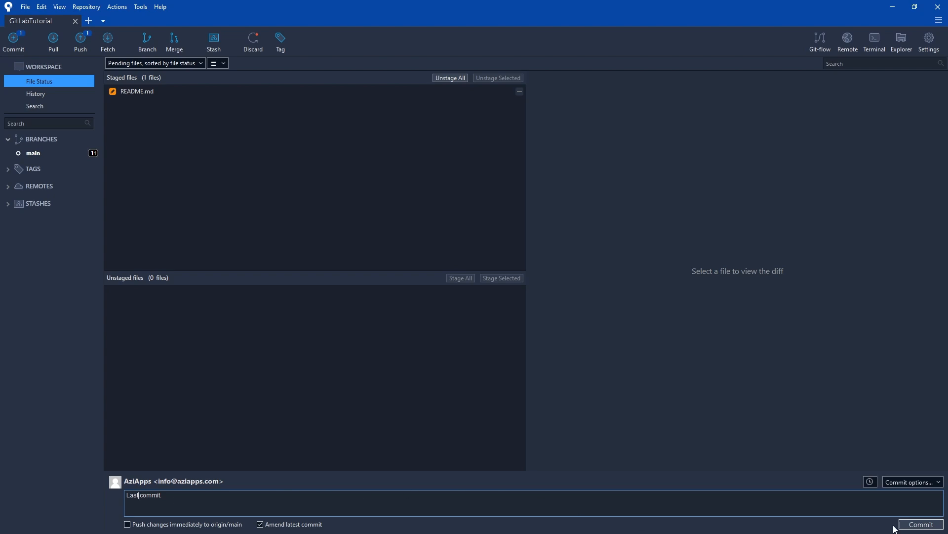
pyautogui.click(919, 524)
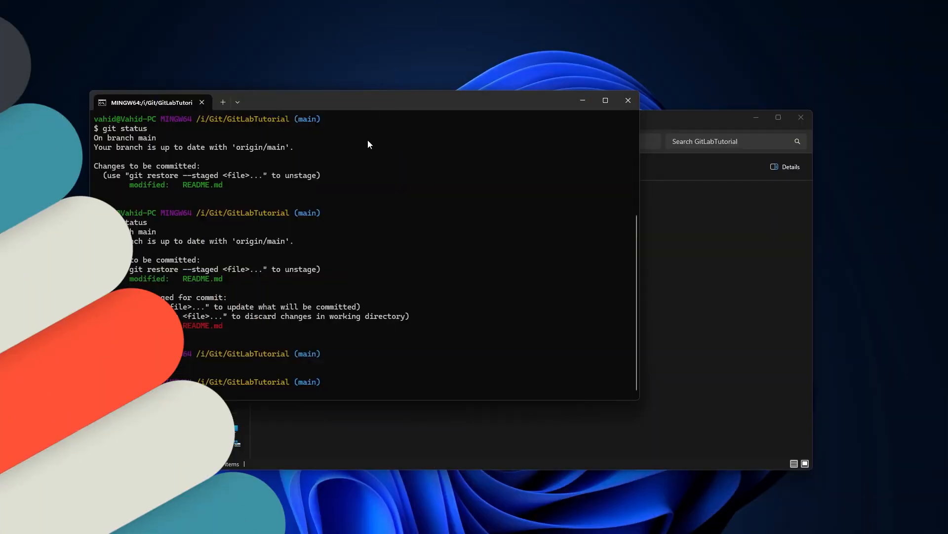
# Commit the staged changes from Git Bash using git commit -m with the message "First commit"
pyautogui.write('git co')
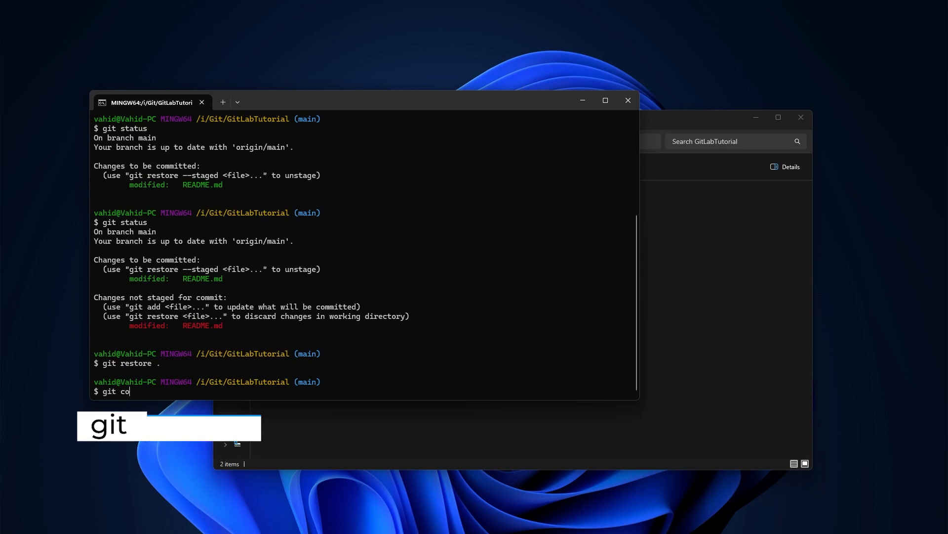
pyautogui.write('mmit -m ""')
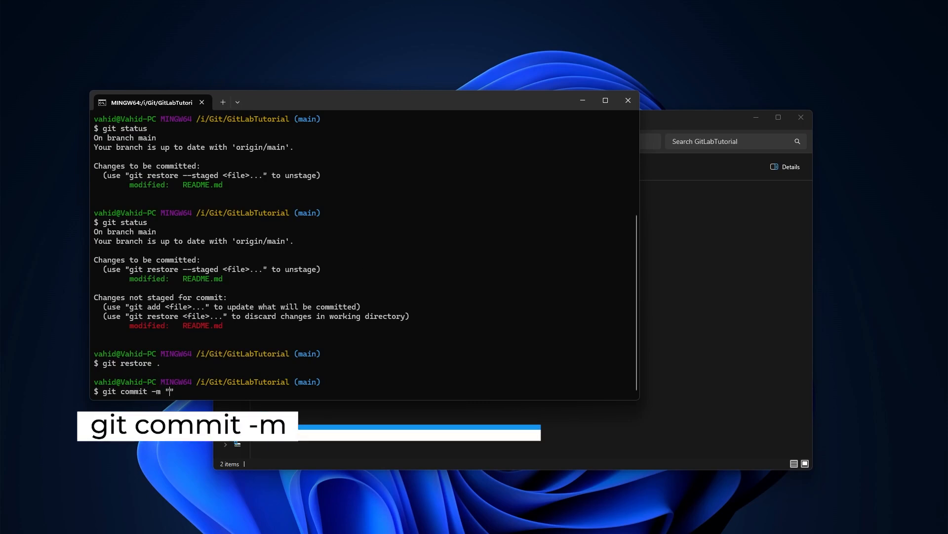
pyautogui.press('Left')
pyautogui.write('First ')
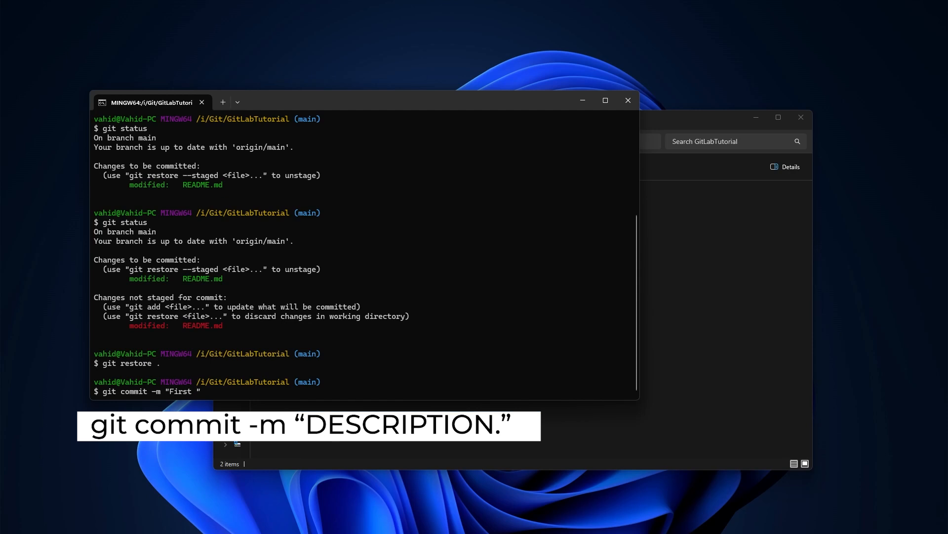
pyautogui.write('commit.')
pyautogui.press('Return')
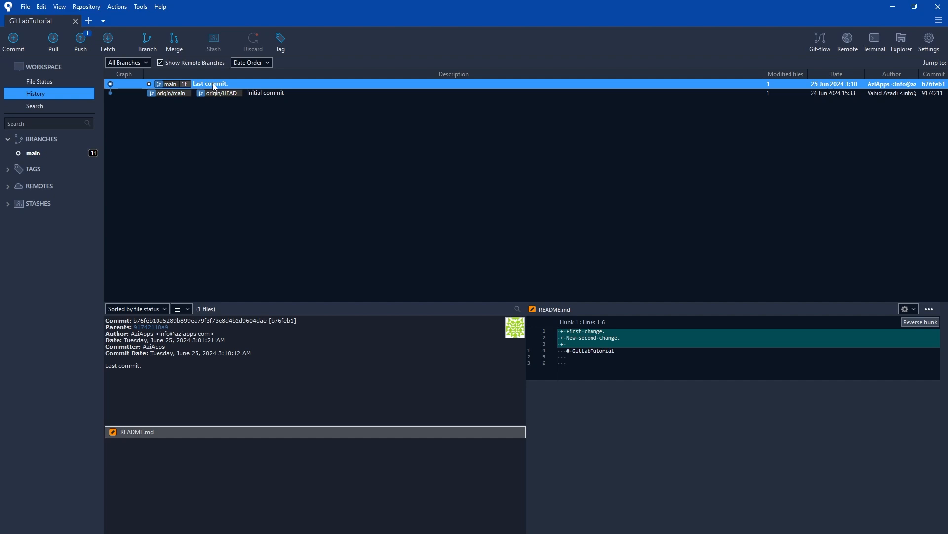
# Reset the main branch to the "Initial commit" in Sourcetree using Hard mode, discarding all working copy changes
pyautogui.click(265, 95)
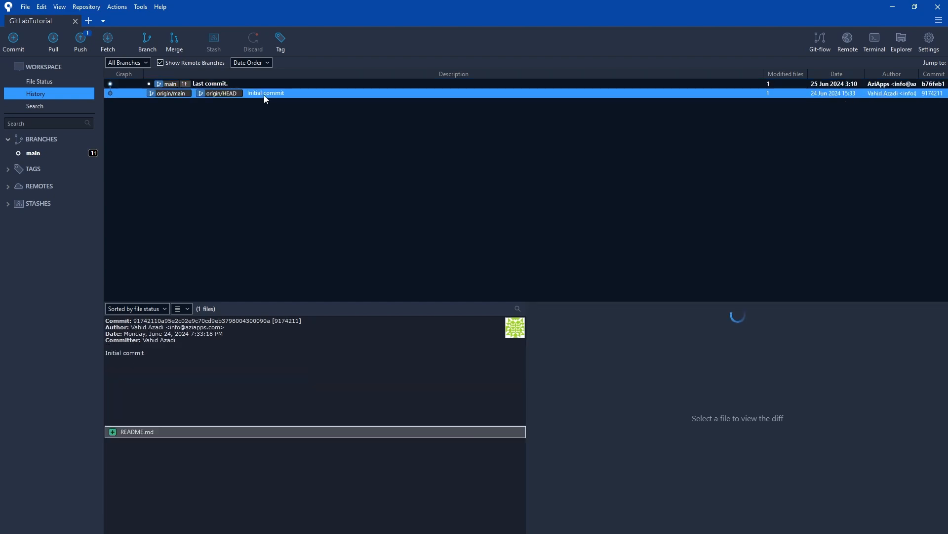
pyautogui.rightClick(265, 93)
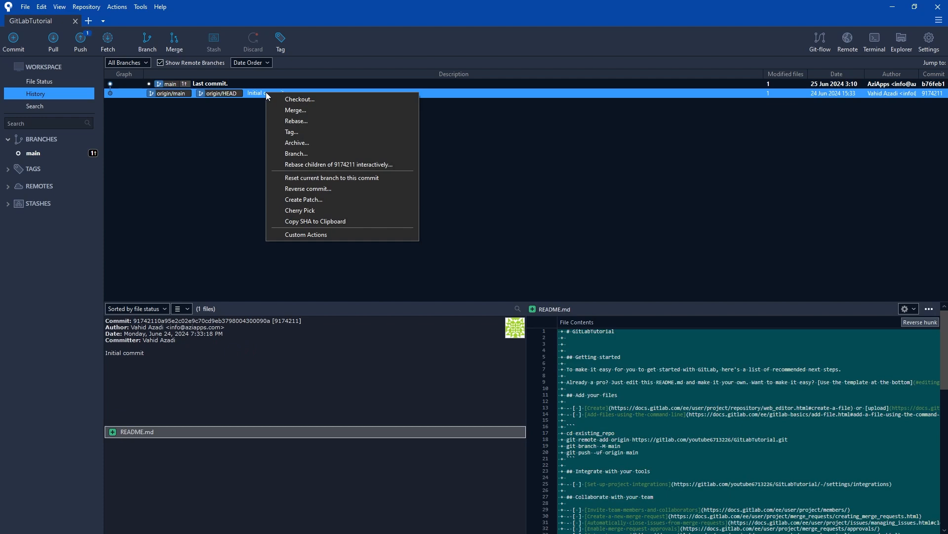
pyautogui.click(374, 177)
pyautogui.click(462, 117)
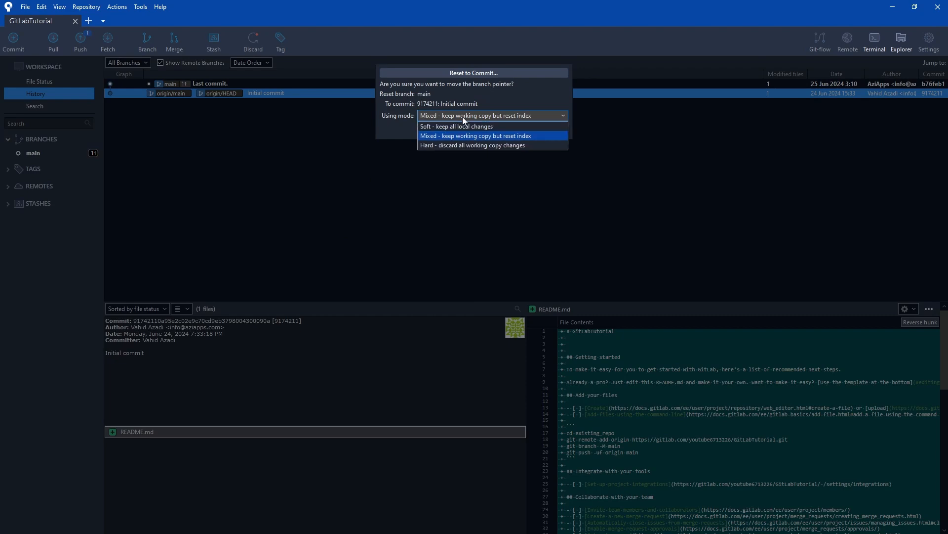
pyautogui.click(455, 146)
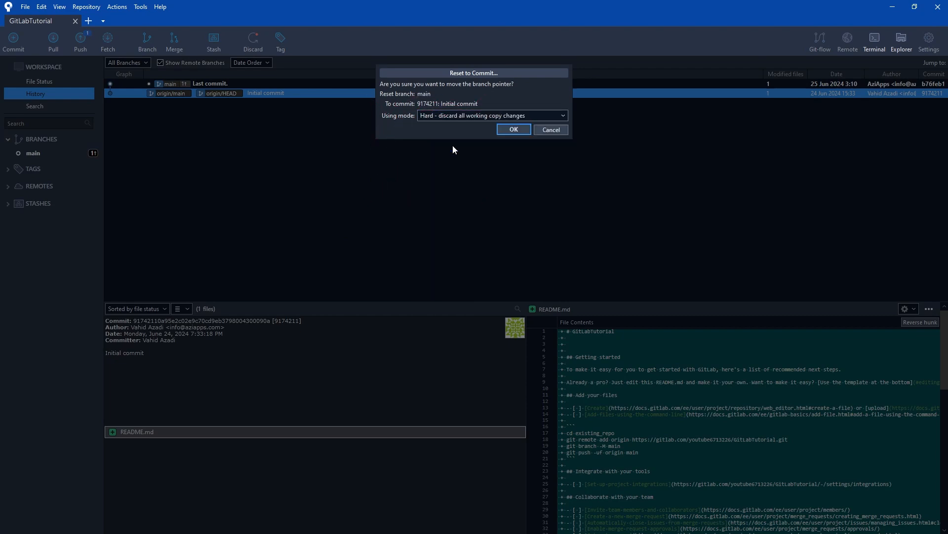
pyautogui.click(517, 129)
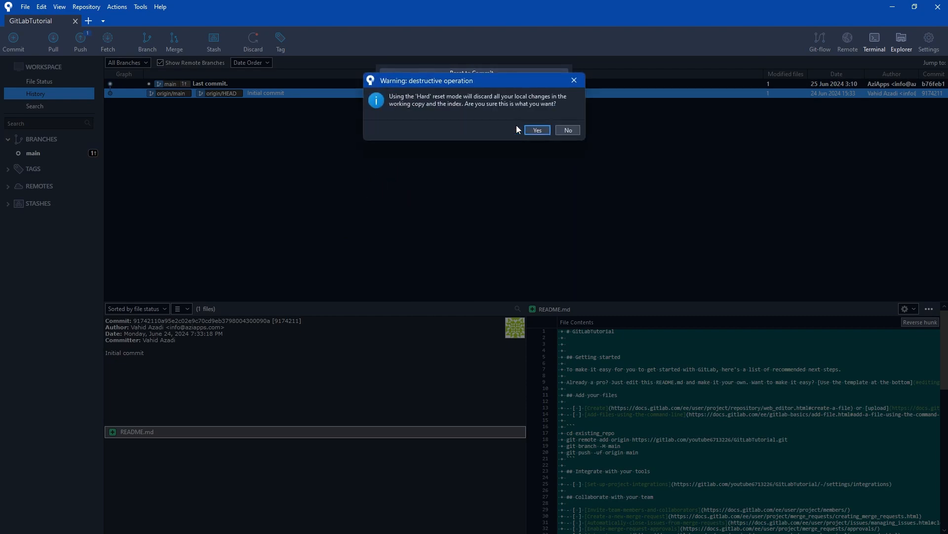
pyautogui.click(543, 132)
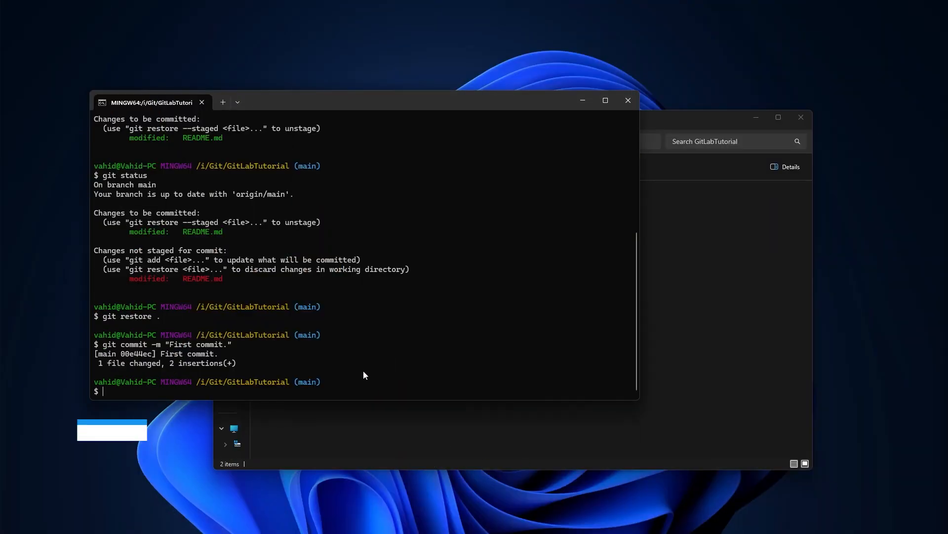
# Fetch origin in Git Bash and hard-reset the local branch to origin/main
pyautogui.write('git fetch origin')
pyautogui.press('Return')
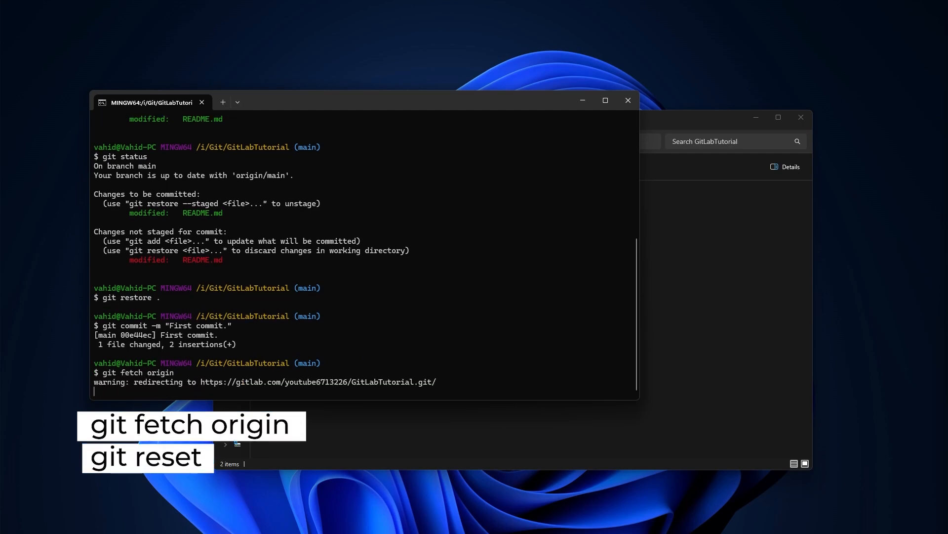
pyautogui.write('git reset --hard origin/main')
pyautogui.press('Return')
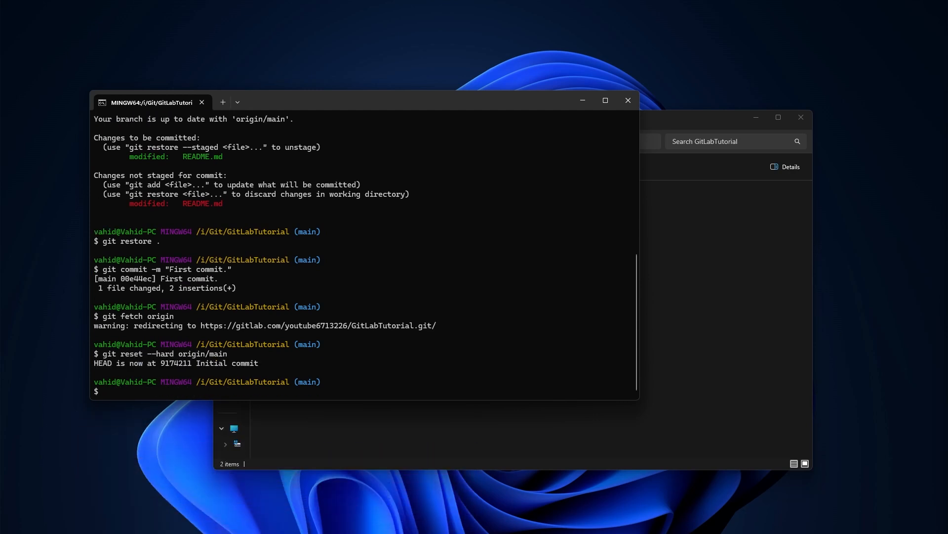
pyautogui.write('git reset --hard ')
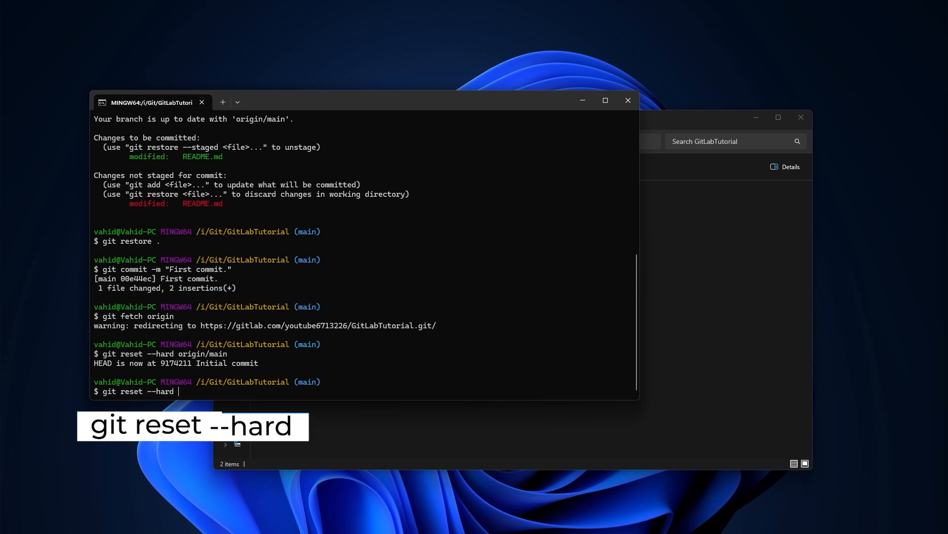
pyautogui.write('ID')
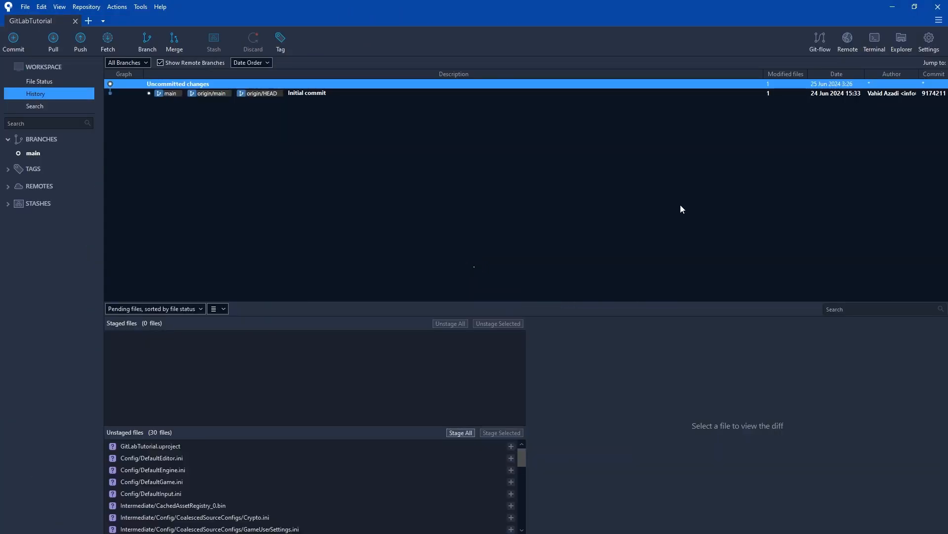
# Review the unstaged Unreal project files in Sourcetree's file status view, including the Intermediate and Saved entries
pyautogui.click(39, 82)
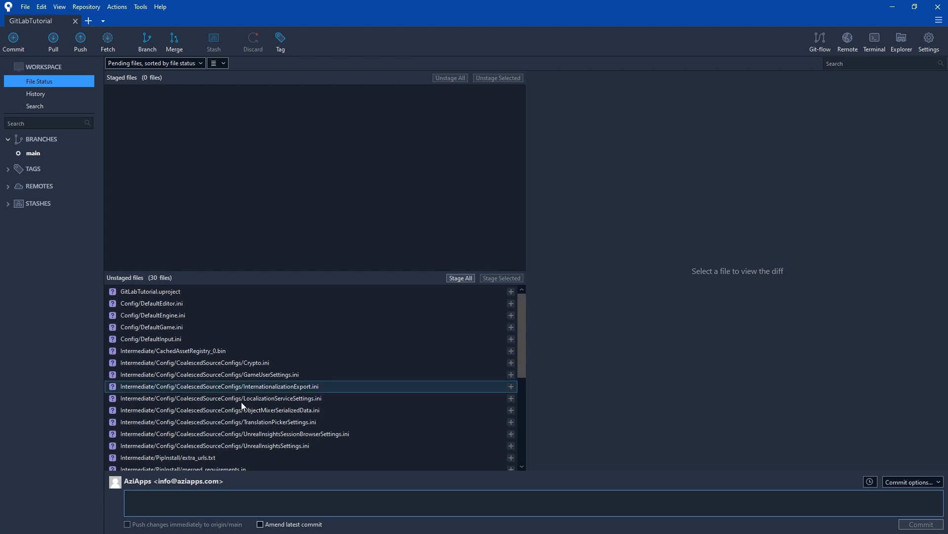
pyautogui.moveTo(520, 319)
pyautogui.mouseDown()
pyautogui.moveTo(508, 440)
pyautogui.moveTo(523, 307)
pyautogui.mouseUp()
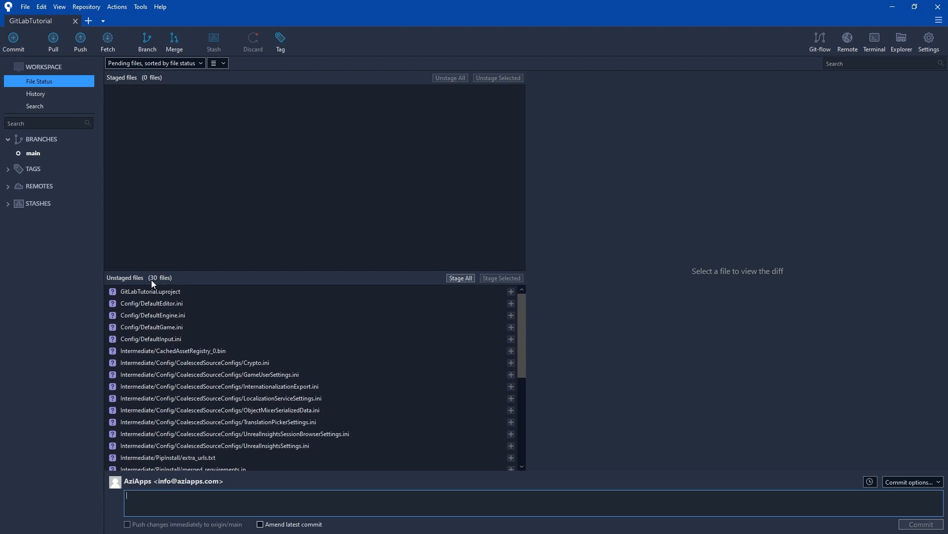
pyautogui.scroll(-2, 153, 381)
pyautogui.scroll(-3, 153, 381)
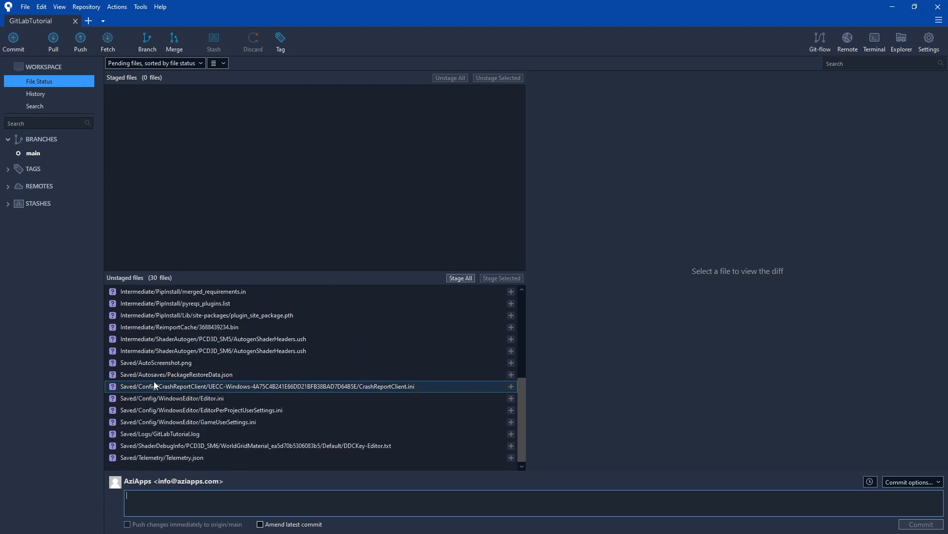
pyautogui.scroll(1, 165, 385)
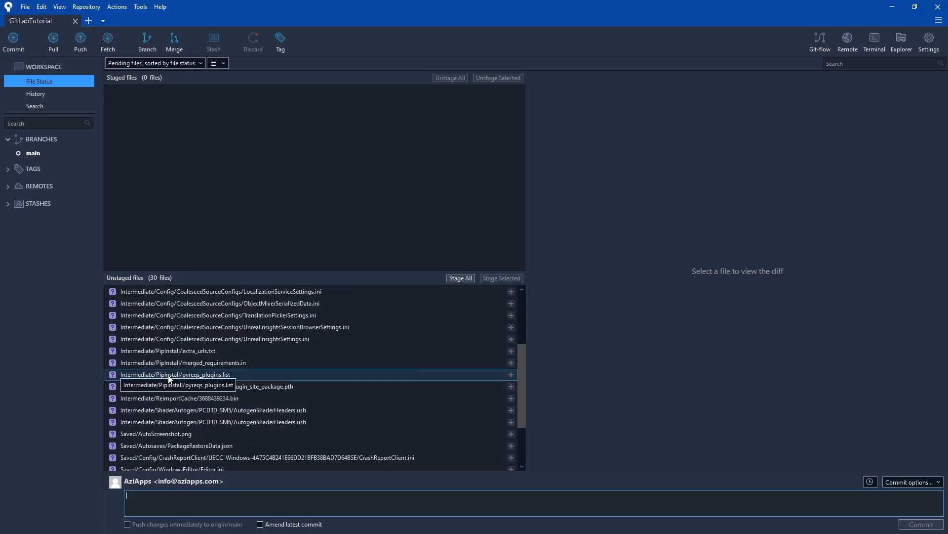
pyautogui.scroll(3, 168, 379)
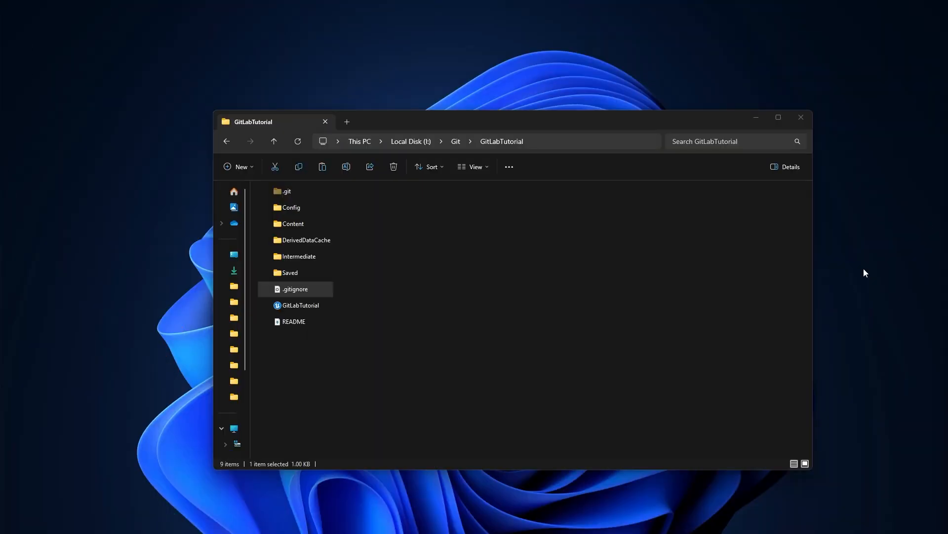
# Open .gitignore from the GitLabTutorial folder and add an entry beginning "Content/Te" below the DerivedDataCache/* rule
pyautogui.click(298, 292)
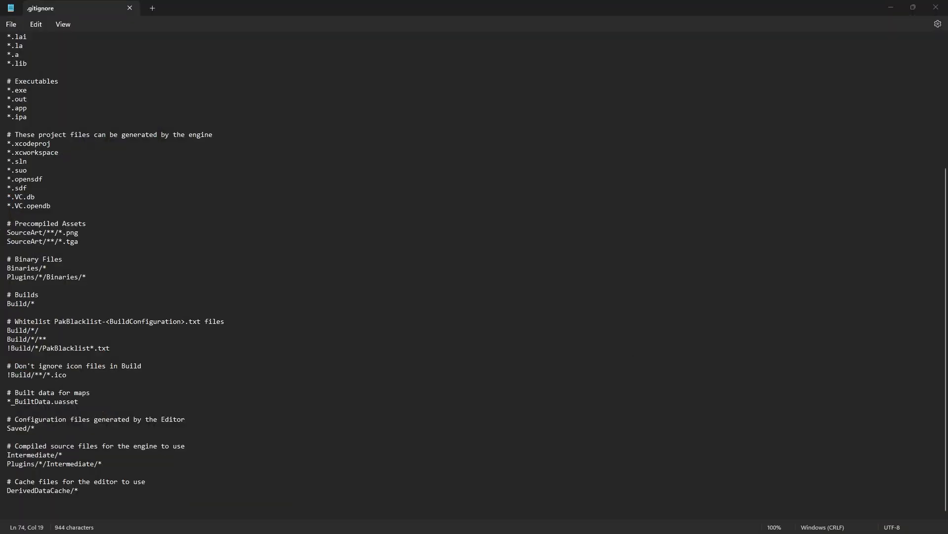
pyautogui.click(480, 306)
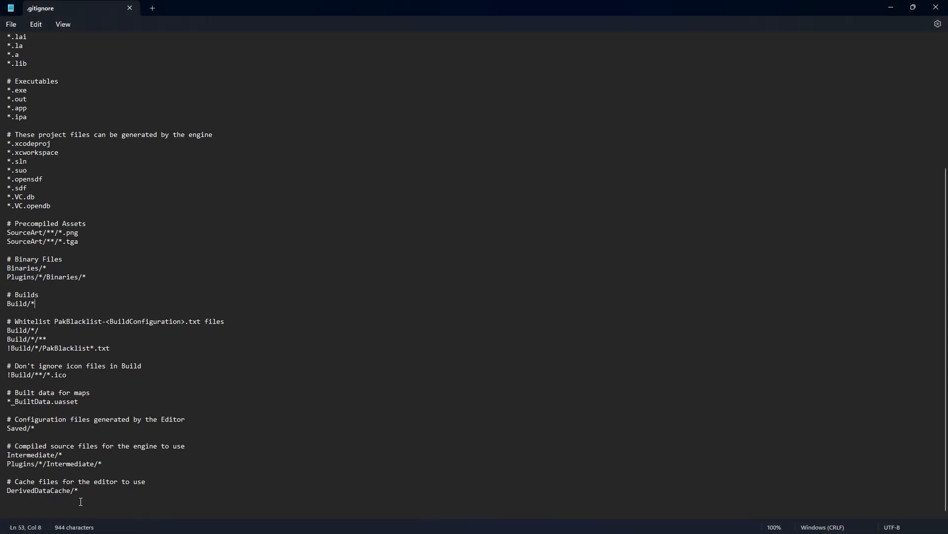
pyautogui.press('Return')
pyautogui.press('Return')
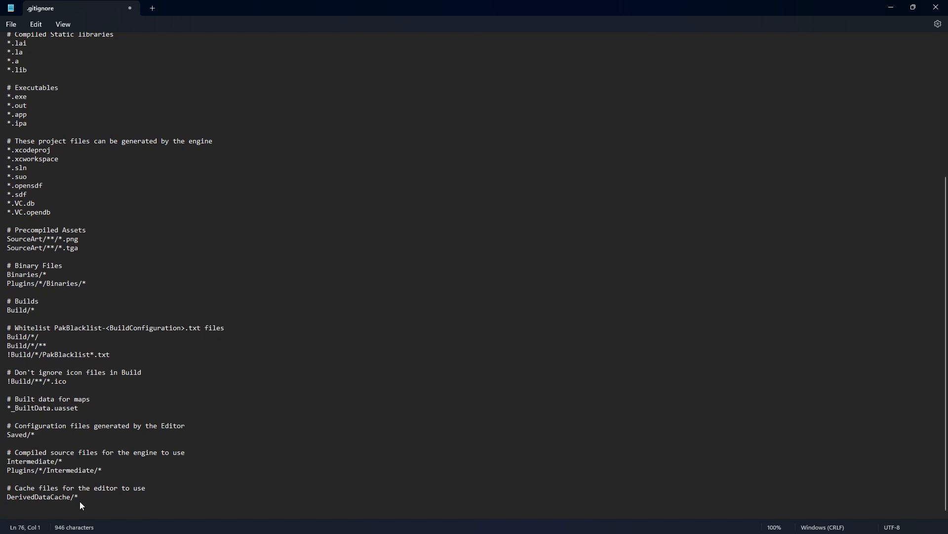
pyautogui.write('Content/Te')
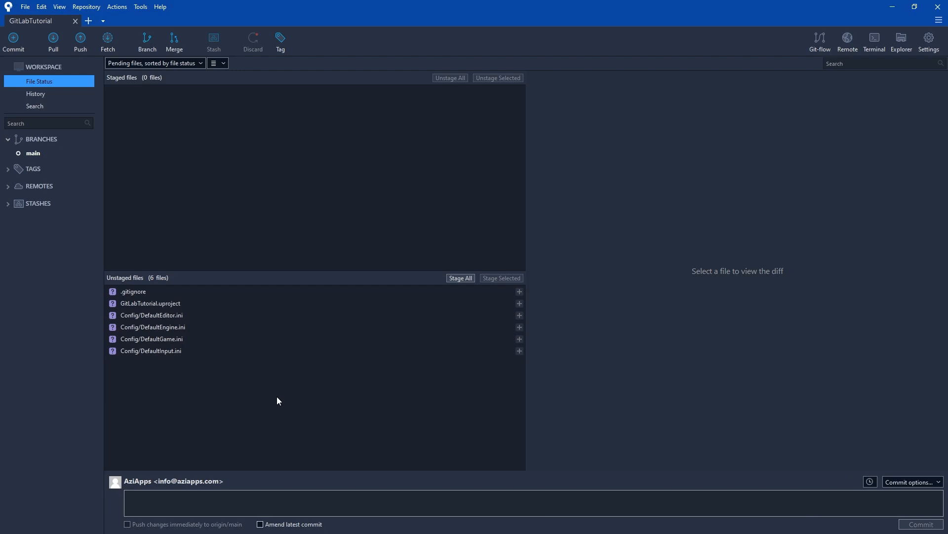
# Stage all unstaged files in Sourcetree and commit them with the message "Initialize Unreal project."
pyautogui.click(461, 278)
pyautogui.click(321, 501)
pyautogui.write('Initialize Unreal project.')
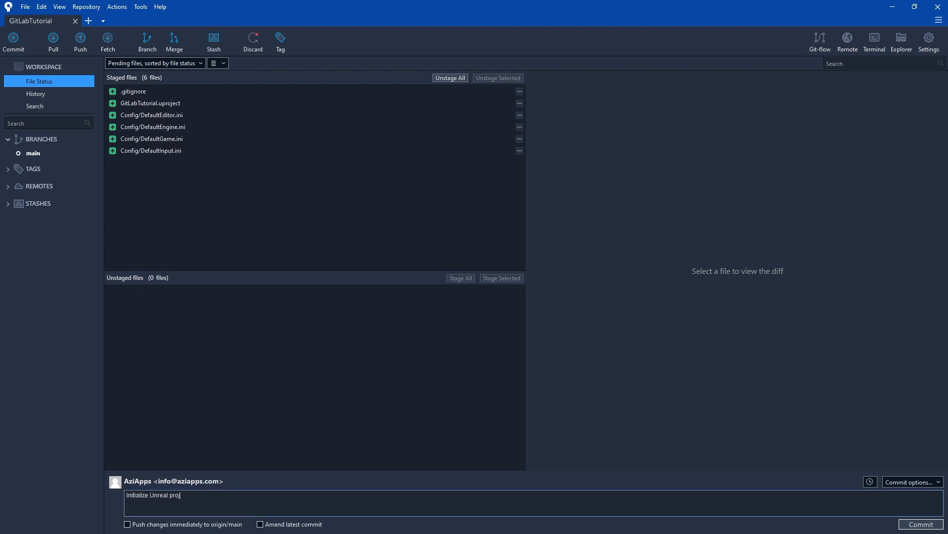
pyautogui.click(921, 524)
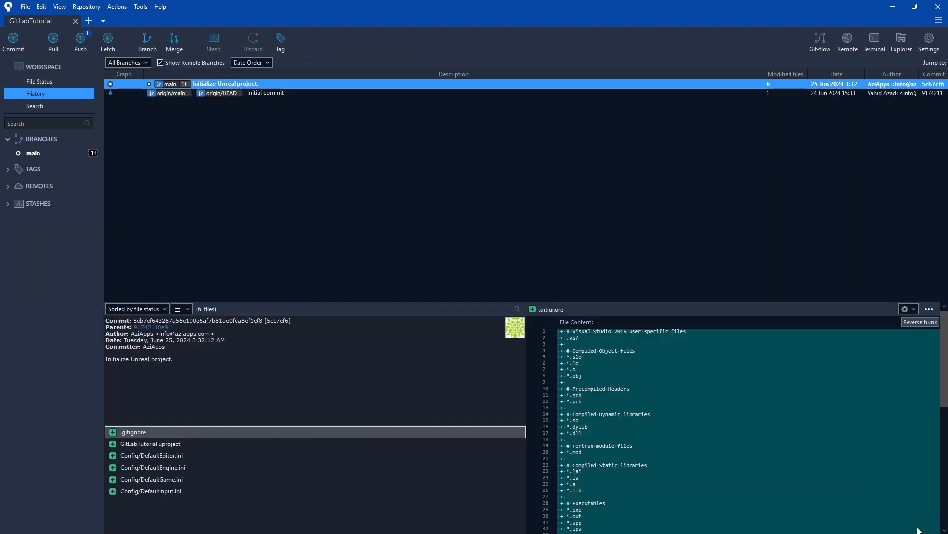
# Push the local main branch to main on origin from Sourcetree
pyautogui.click(80, 42)
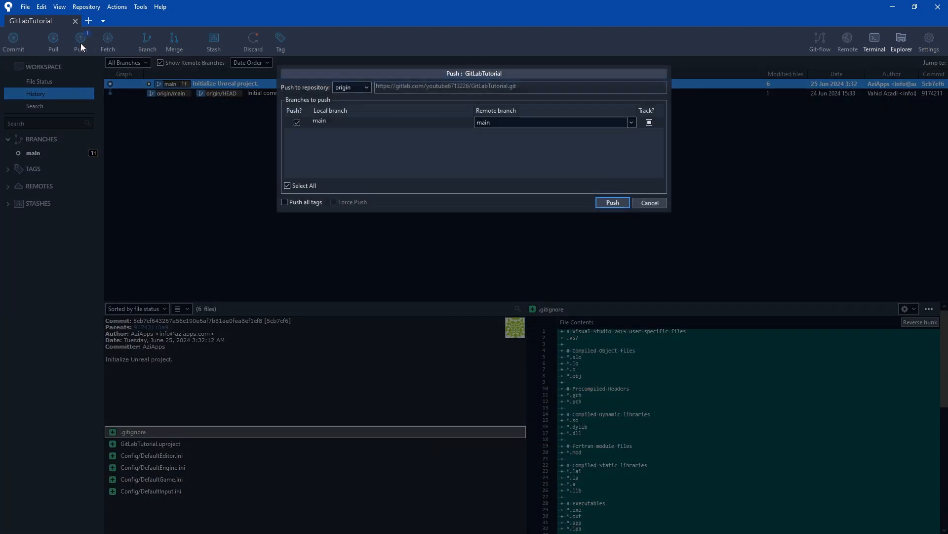
pyautogui.click(617, 202)
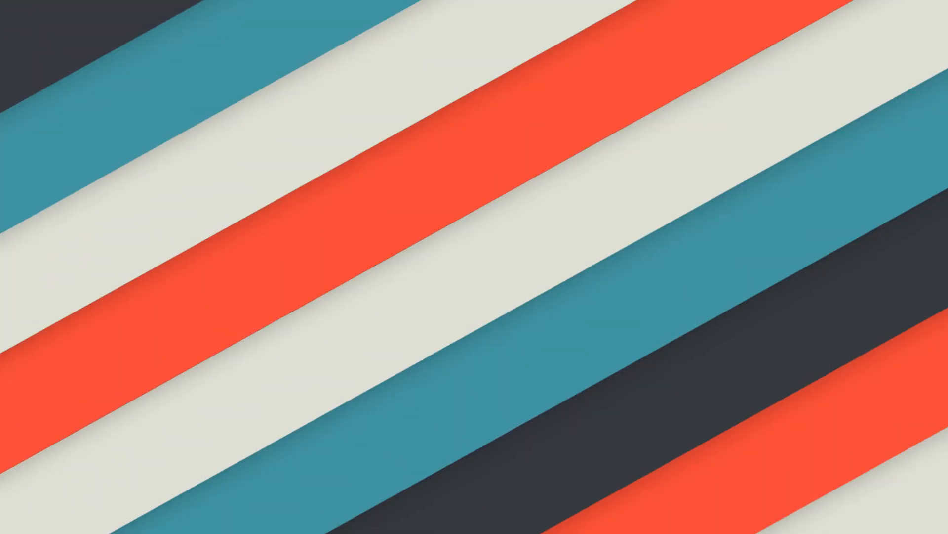
# Switch to Git Bash and enter the git push command for the GitLabTutorial repository
pyautogui.write('git push')
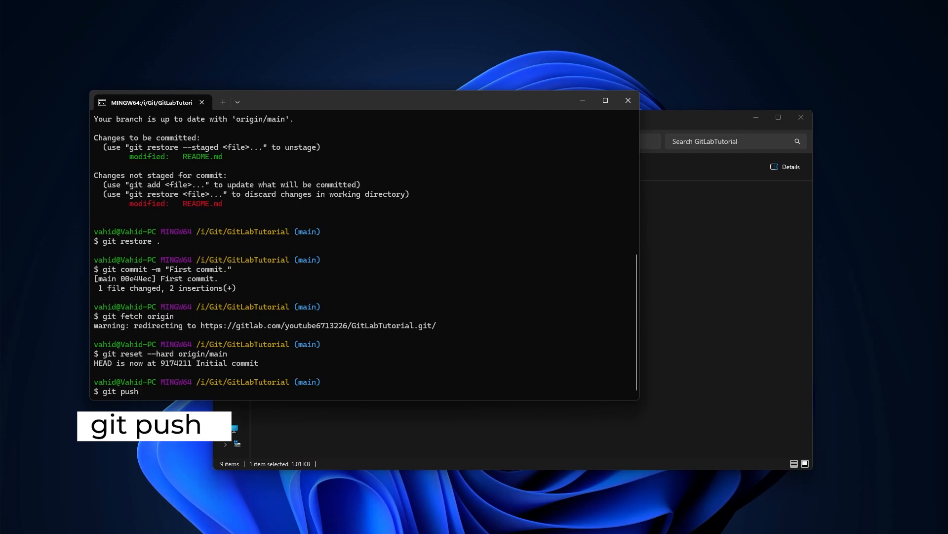